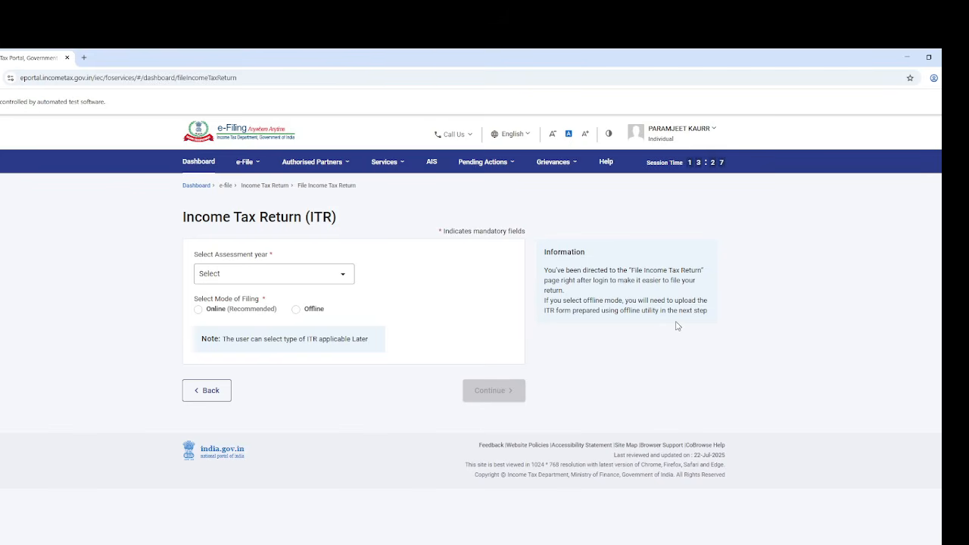
Open the File Income Tax Return page and continue with assessment year 2025-26 (Current A.Y.) and the Online filing mode.
click(244, 162)
mouse_move(262, 191)
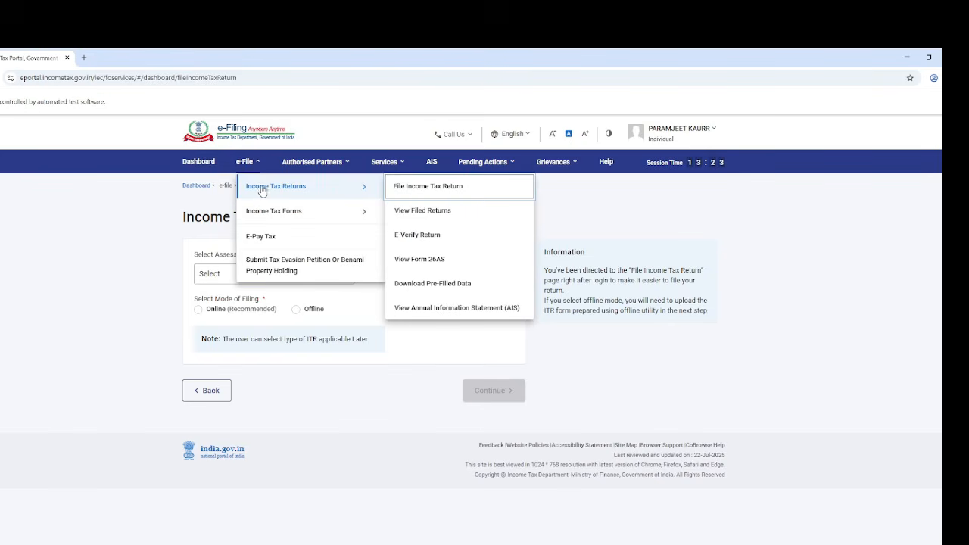
click(455, 196)
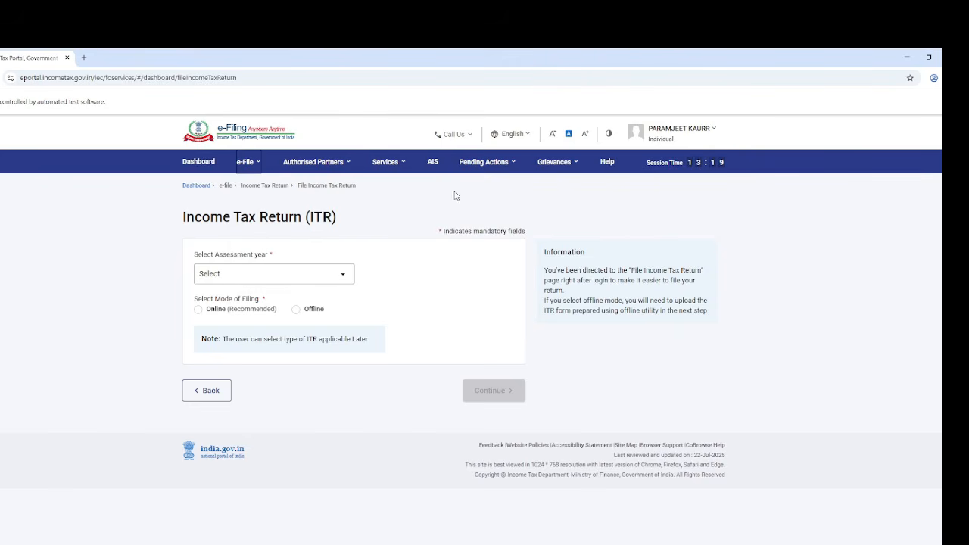
click(277, 275)
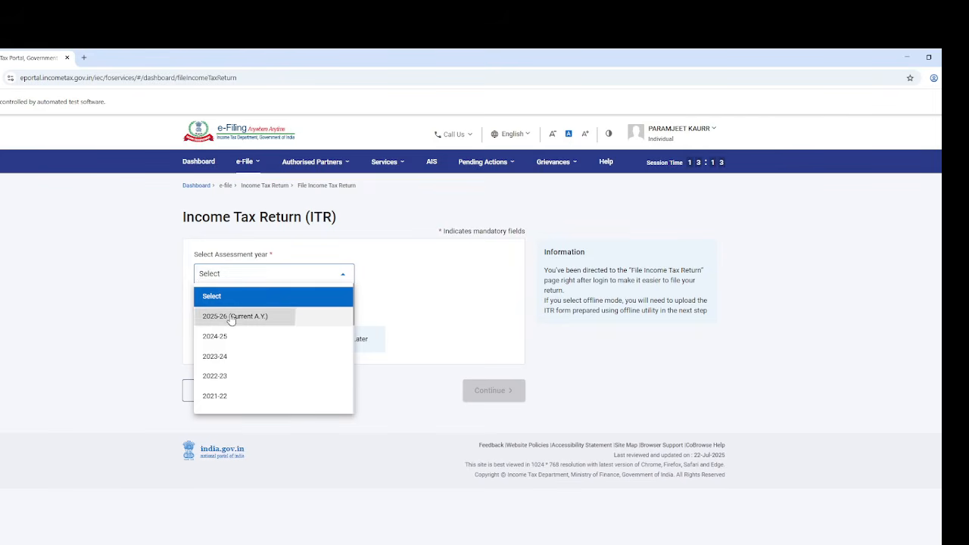
click(229, 320)
click(206, 313)
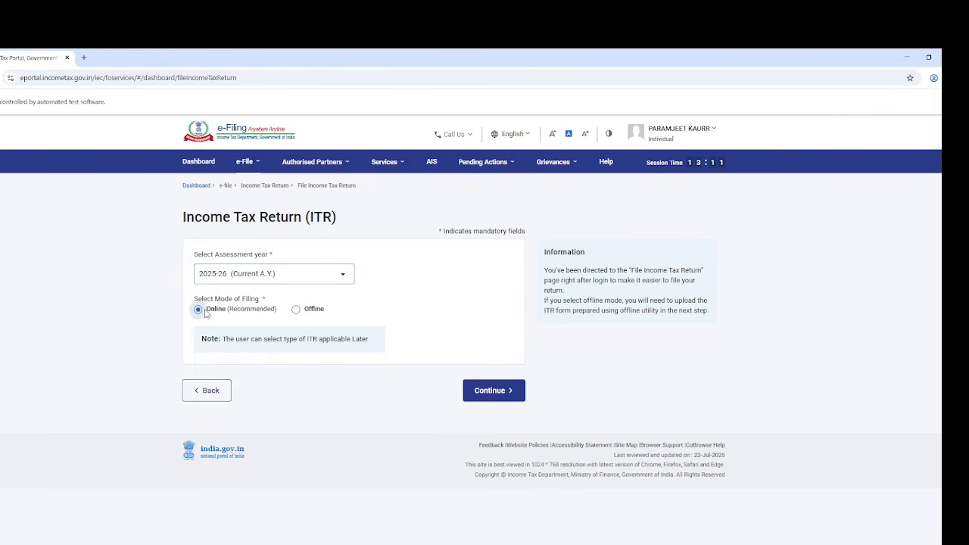
click(500, 392)
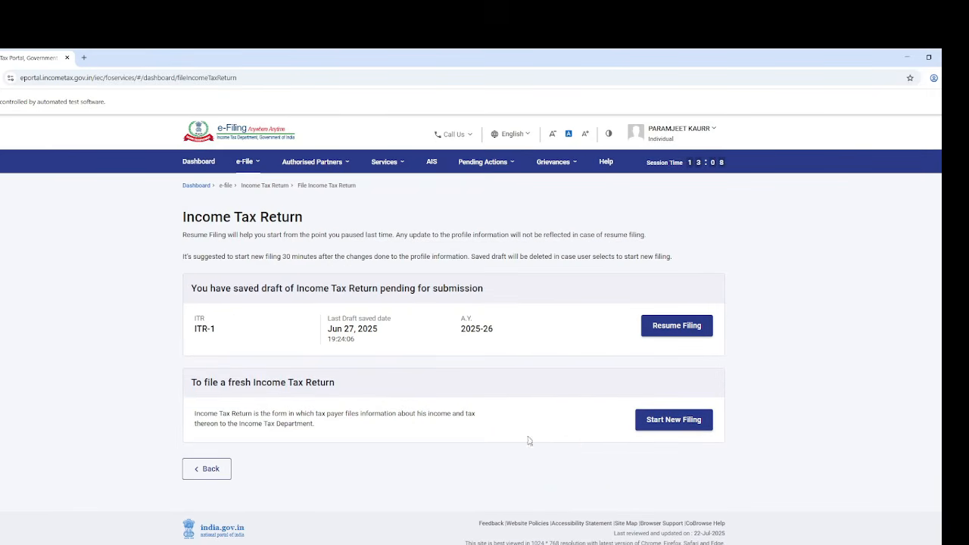
Start a new filing with the Individual status and proceed with the ITR-2 form.
click(673, 421)
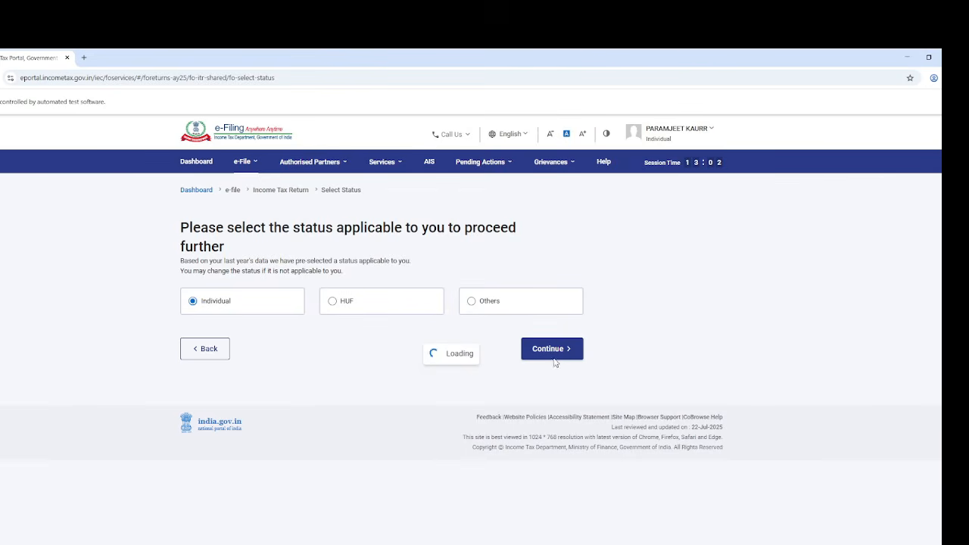
click(276, 262)
click(278, 321)
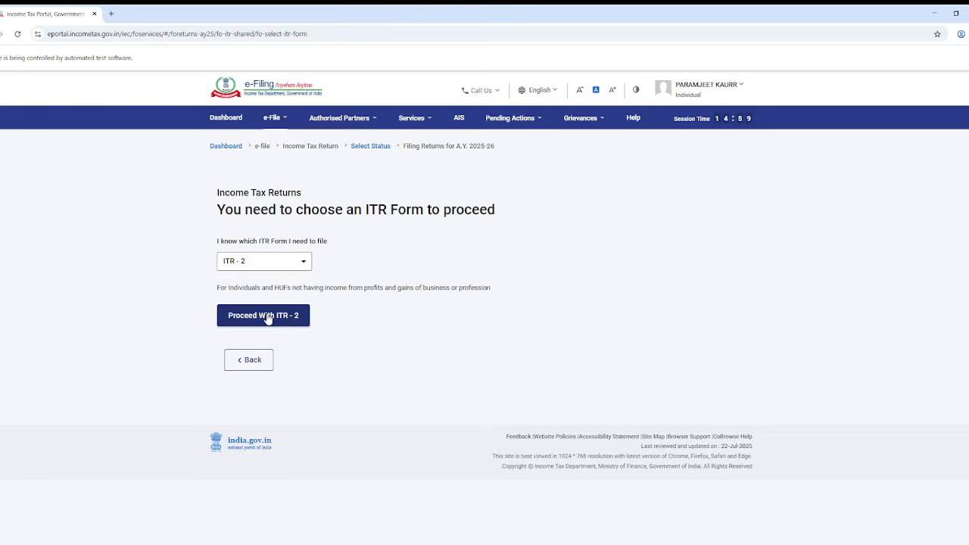
click(269, 318)
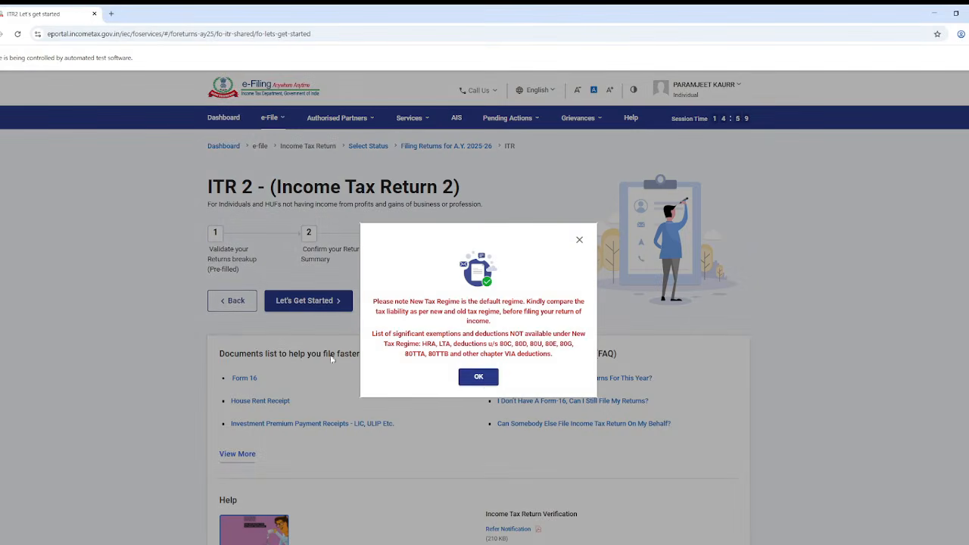
Accept the new tax regime notice, begin the return and give taxable income above the basic exemption limit as the filing reason.
click(487, 382)
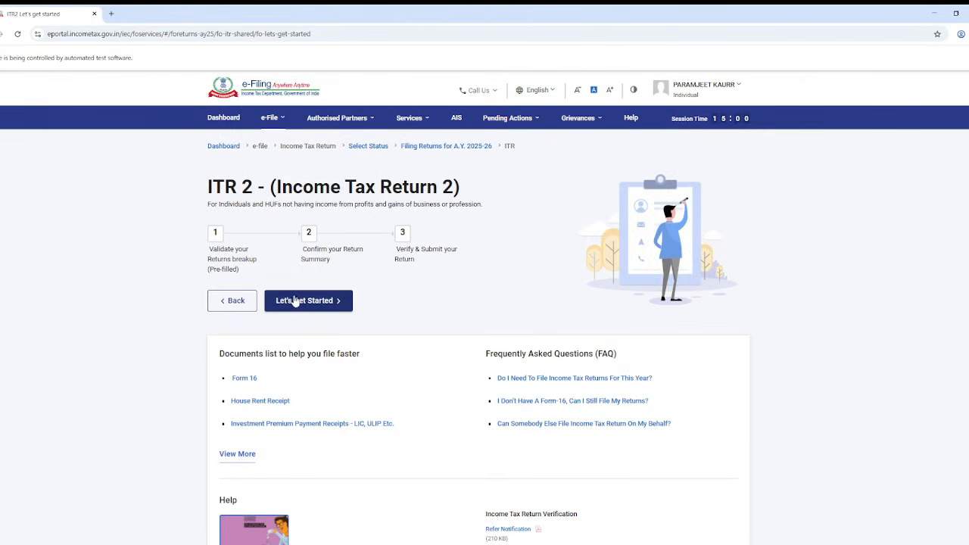
click(295, 302)
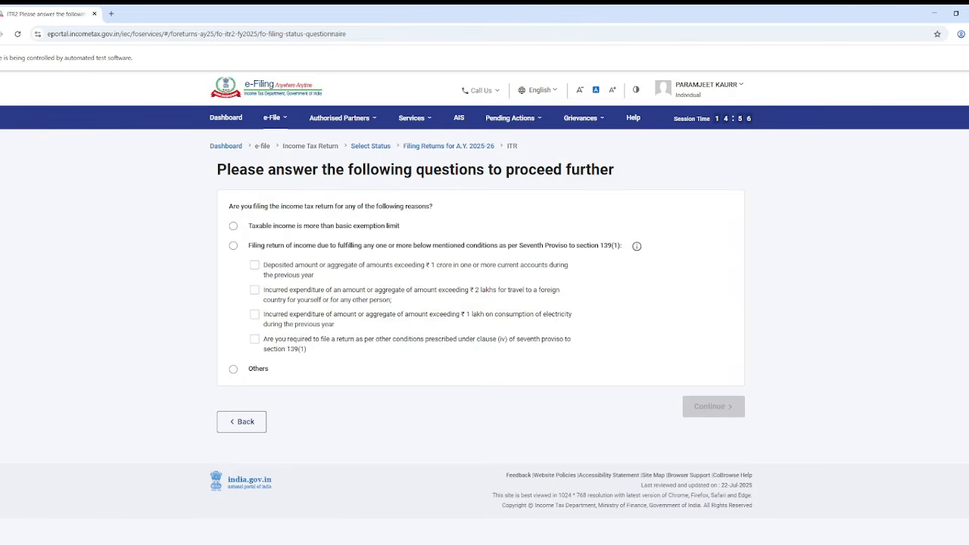
click(234, 226)
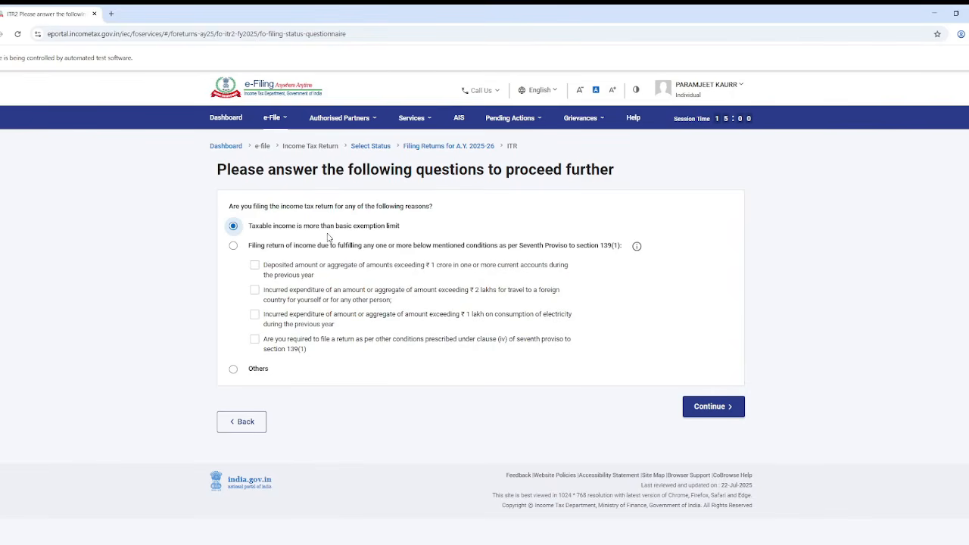
click(704, 409)
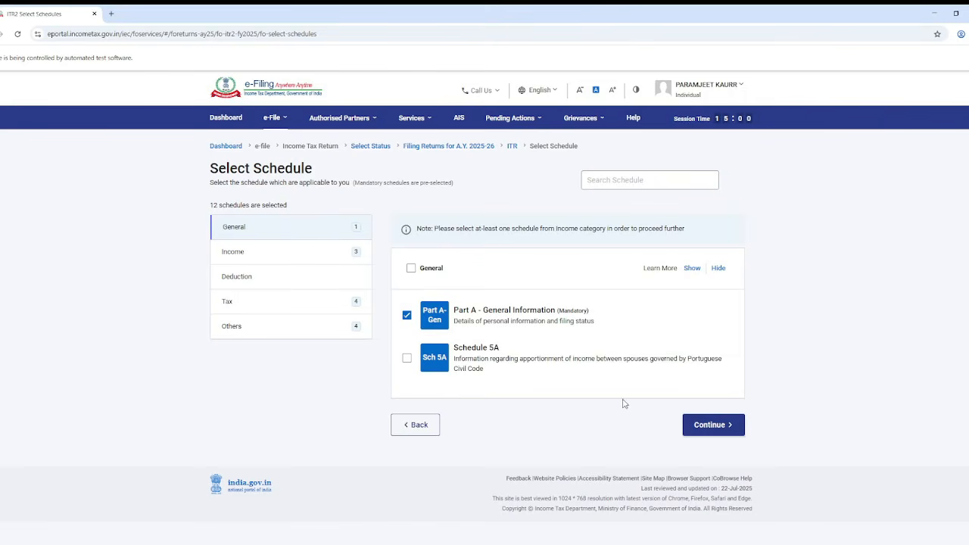
Add Schedule Capital Gains and Schedule 112A to the selected income schedules.
click(268, 252)
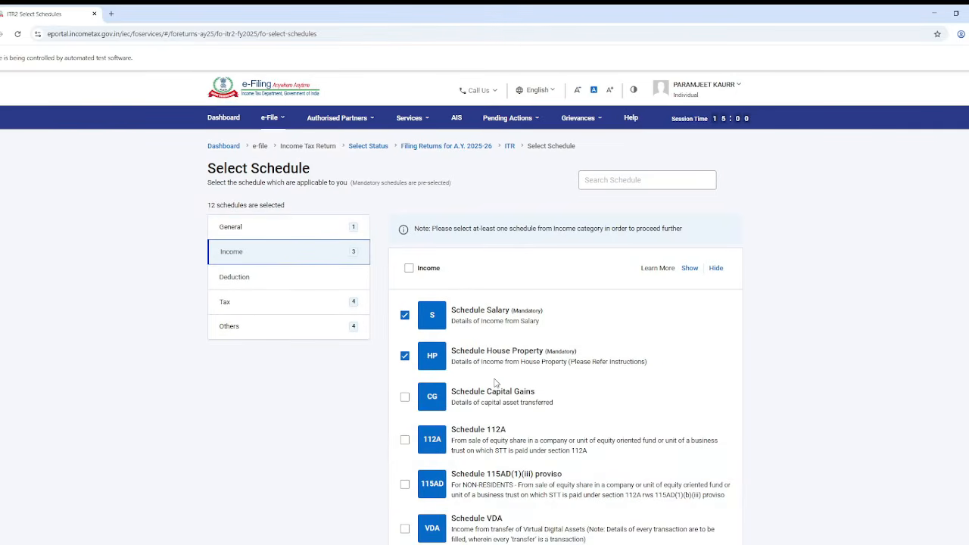
scroll(495, 382, down, 1)
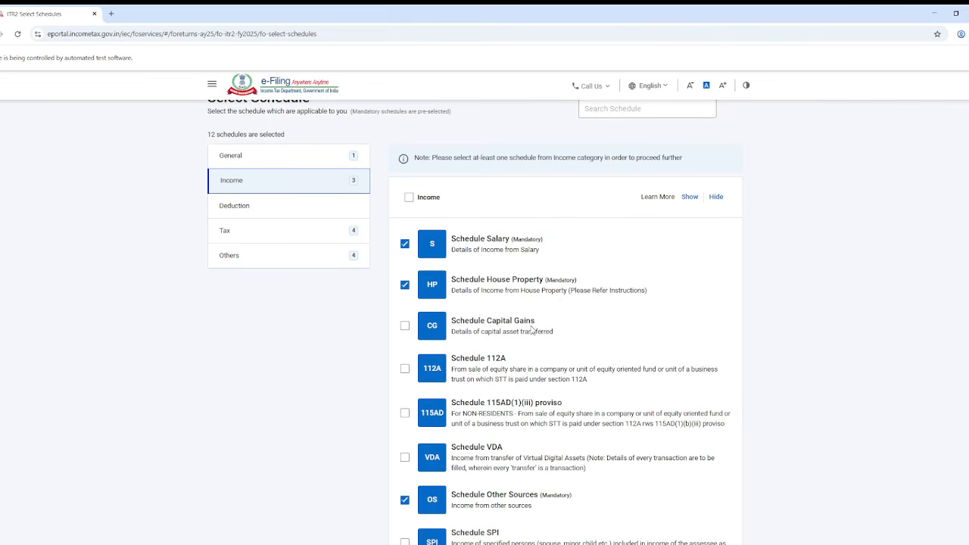
click(405, 326)
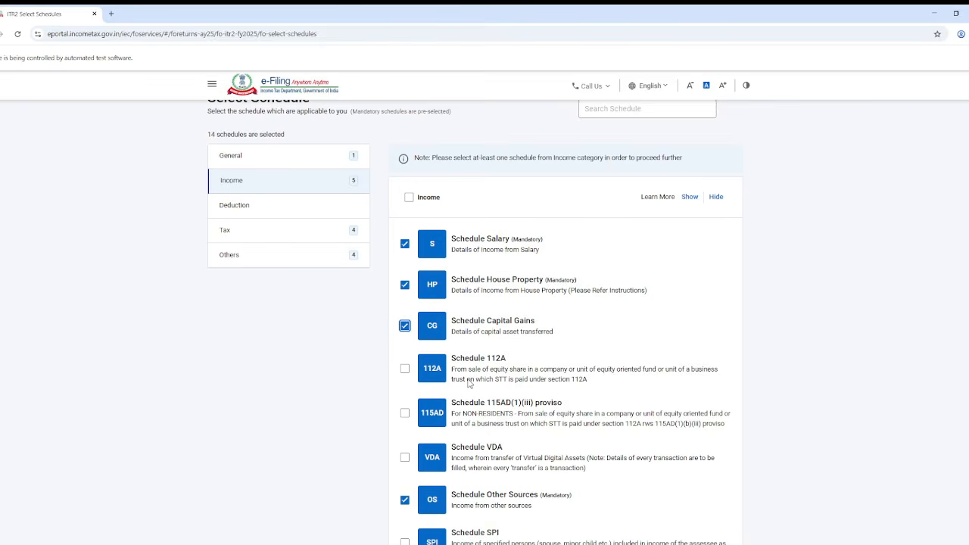
scroll(469, 384, down, 2)
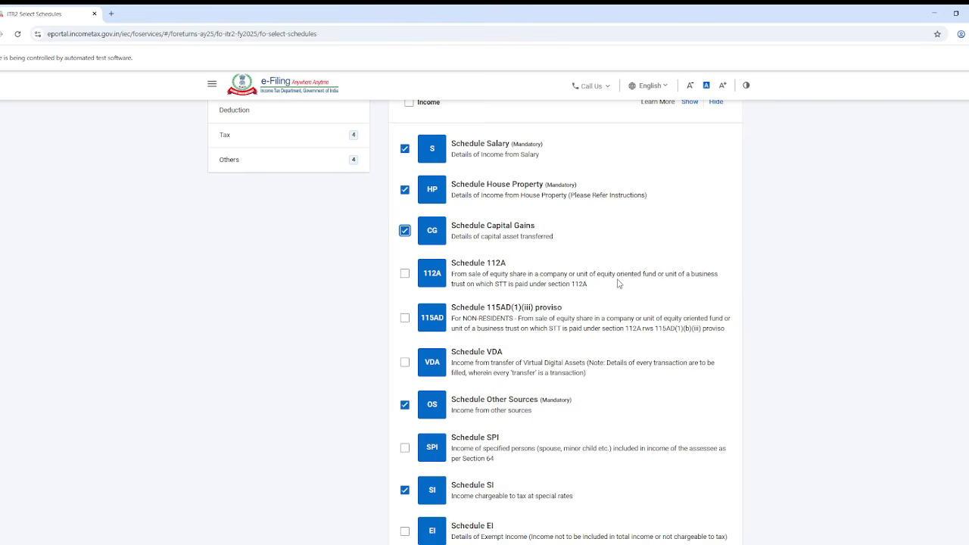
click(405, 274)
scroll(404, 367, down, 1)
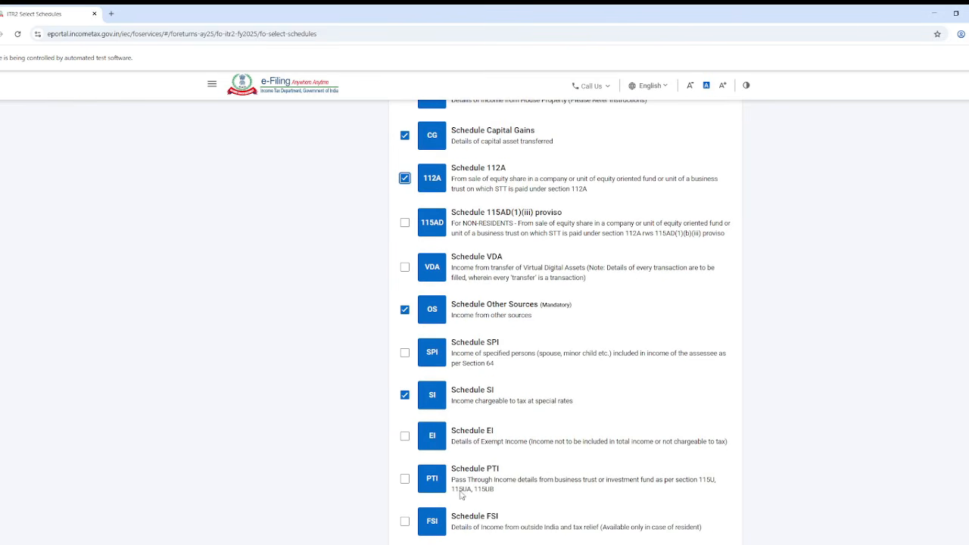
scroll(470, 496, down, 1)
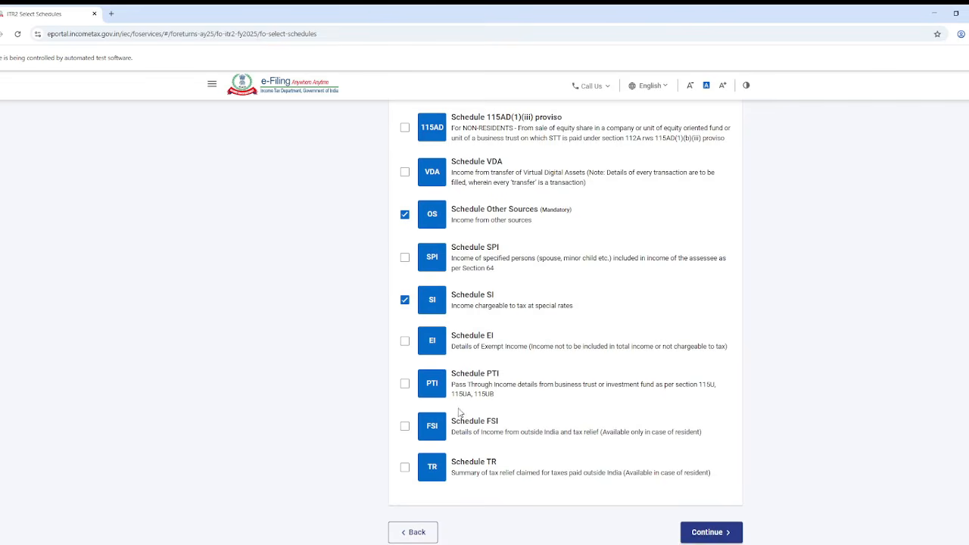
scroll(505, 503, down, 1)
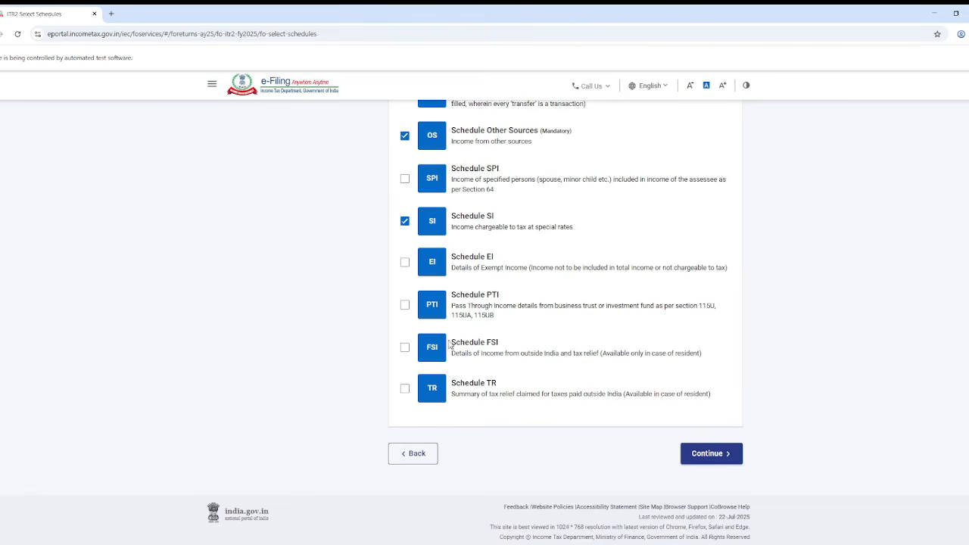
Submit the schedule selection, skip the schedule questions and accept the notice about pre-filled data.
click(712, 455)
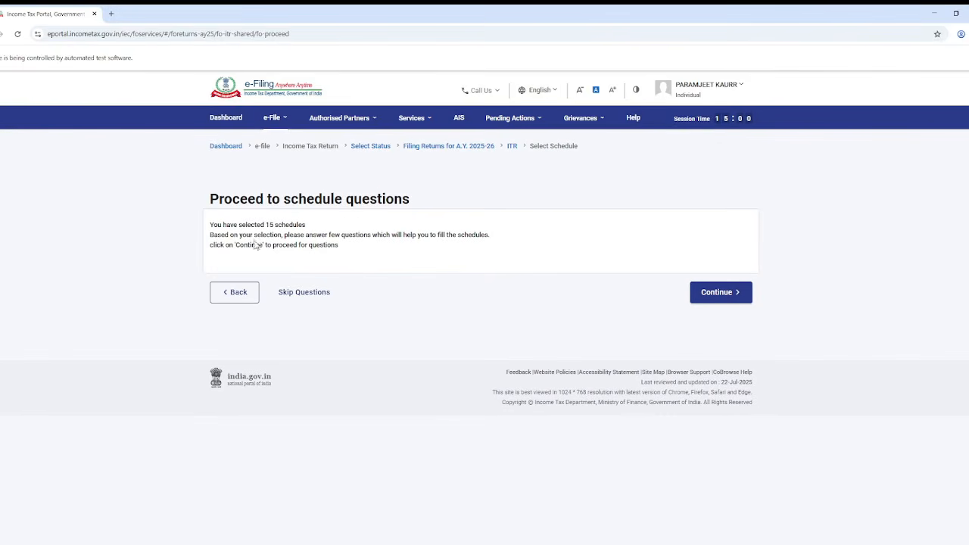
click(314, 299)
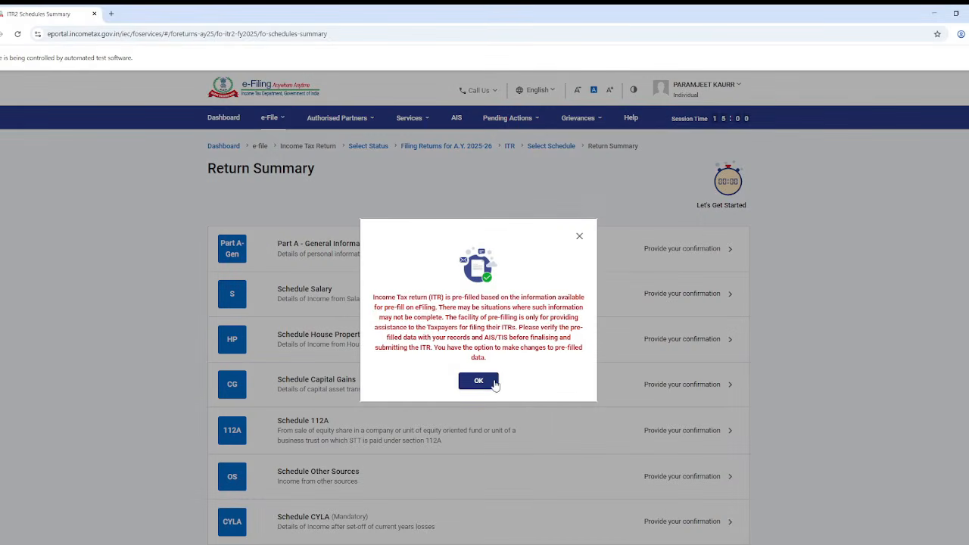
click(478, 380)
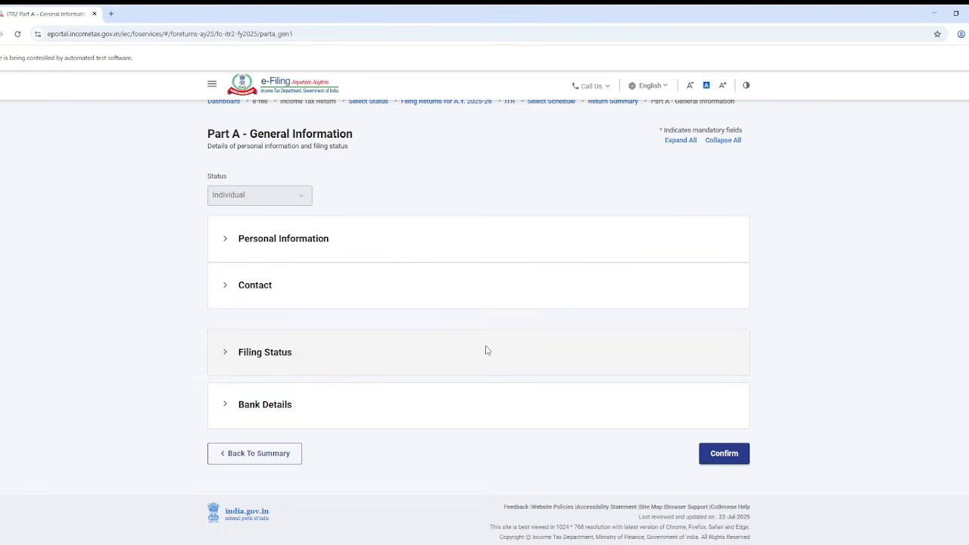
In Part A's Filing Status, set the residential status to Resident with the section 6(1)(a) condition of 182 days or more in India.
click(337, 357)
scroll(335, 356, down, 3)
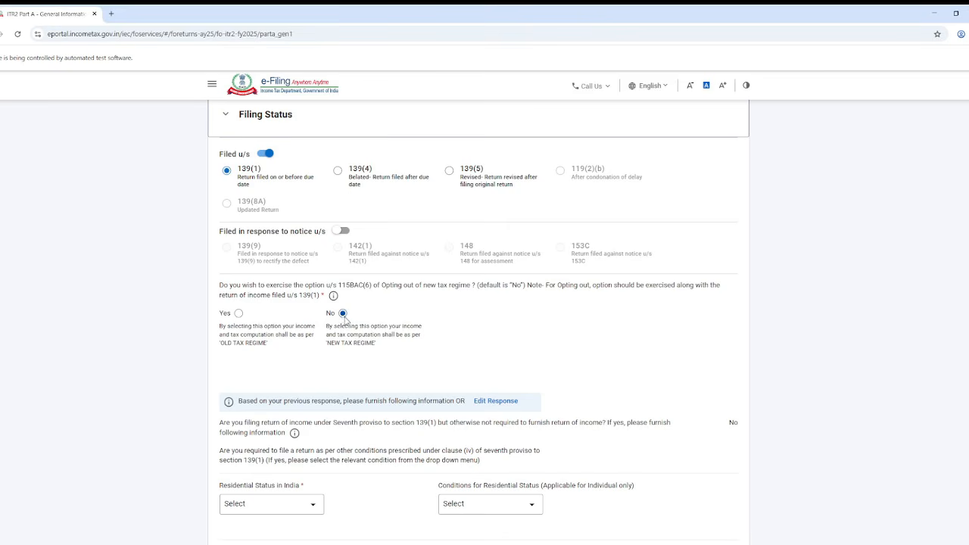
scroll(341, 319, down, 3)
click(305, 314)
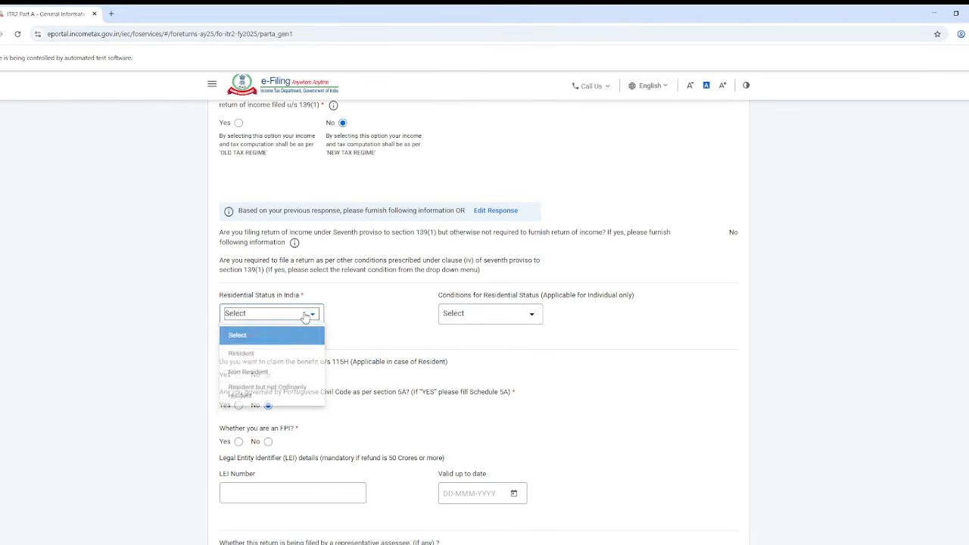
click(288, 355)
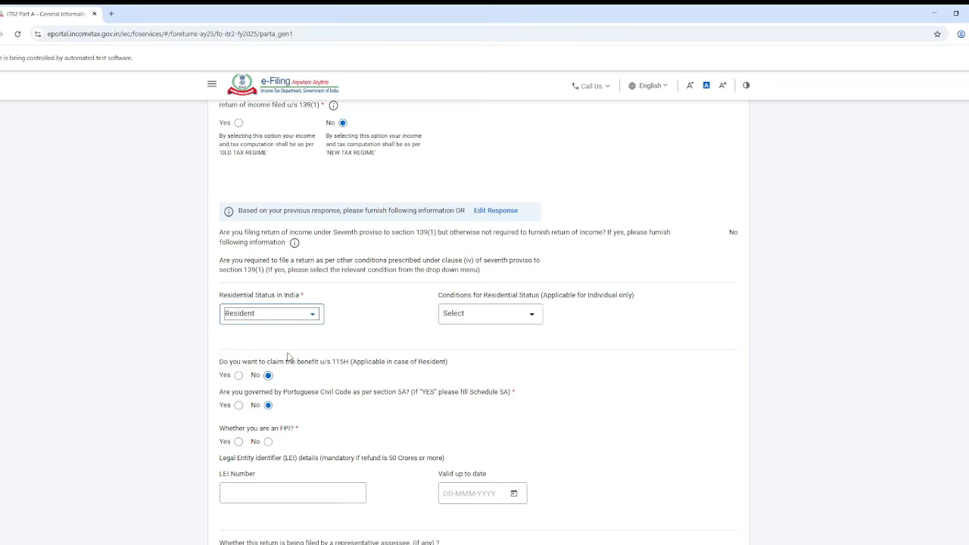
click(490, 311)
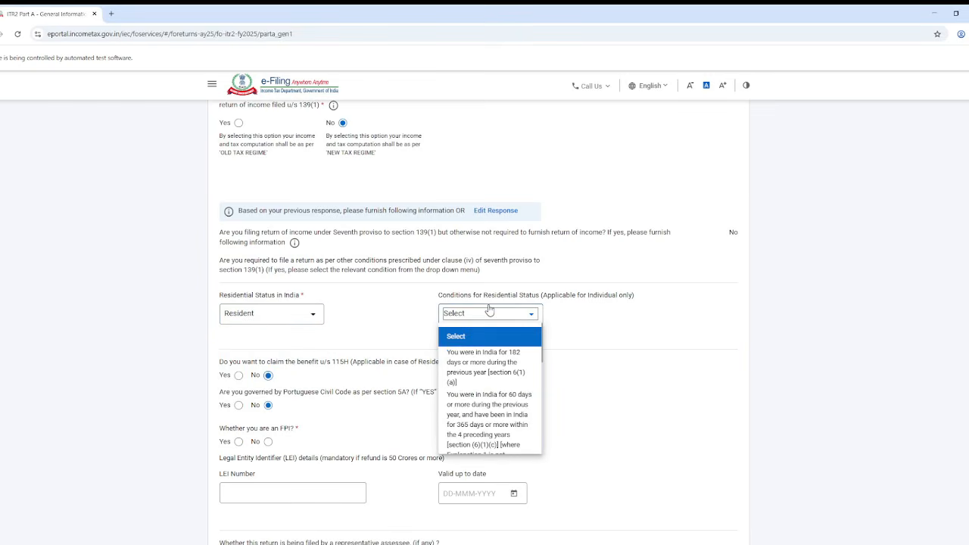
click(519, 368)
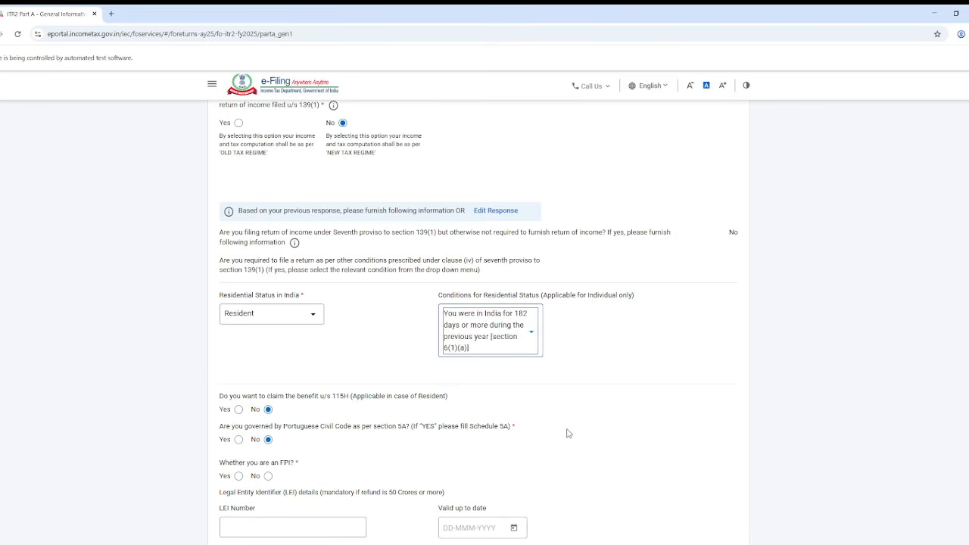
Answer No to the question whether the taxpayer is an FPI, and check when LEI details are mandatory.
scroll(570, 430, down, 1)
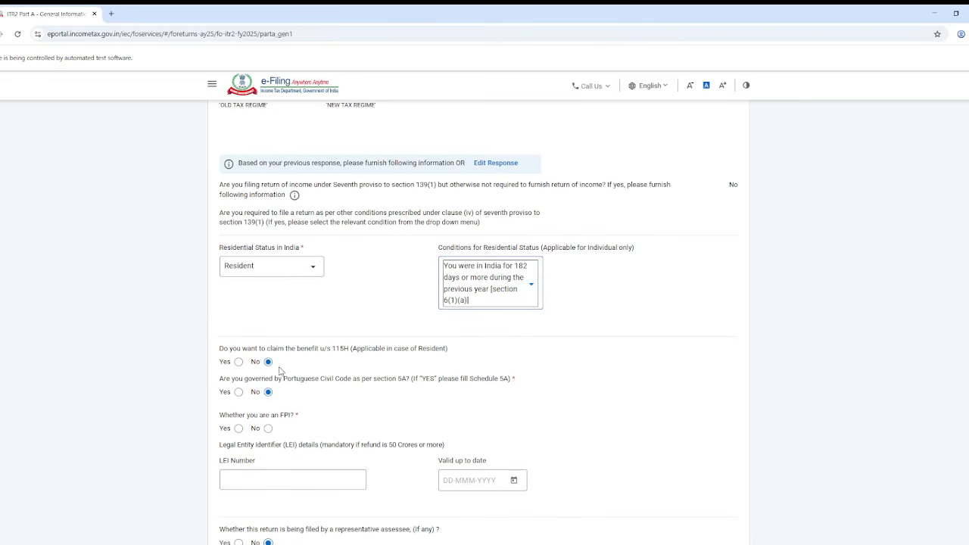
click(268, 428)
scroll(324, 458, down, 2)
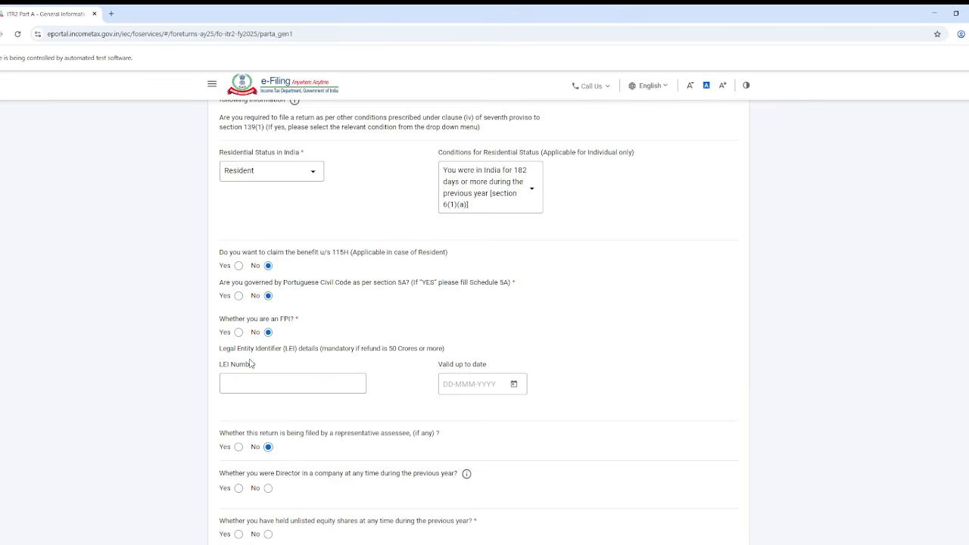
drag(380, 349, 448, 353)
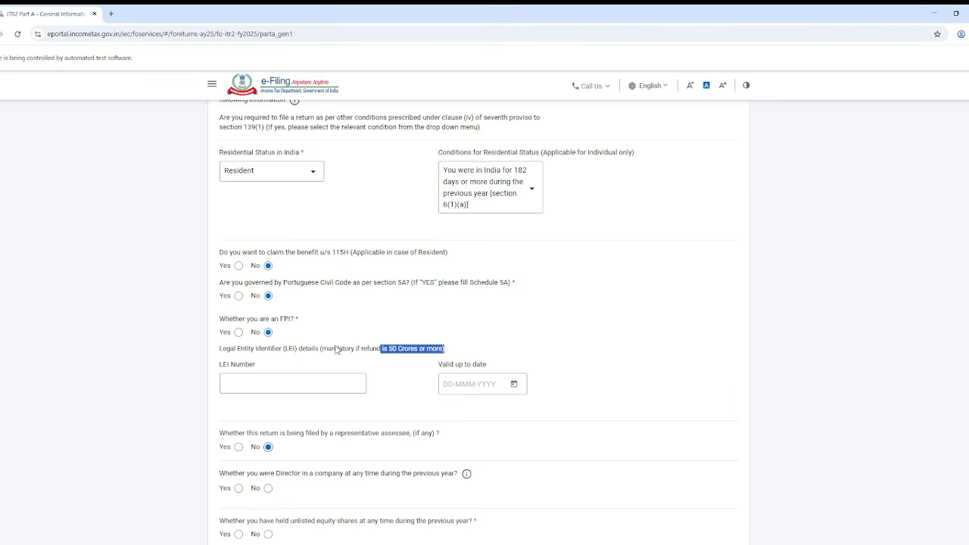
Review the representative assessee question and answer No to having been a company director during the previous year.
scroll(383, 474, down, 2)
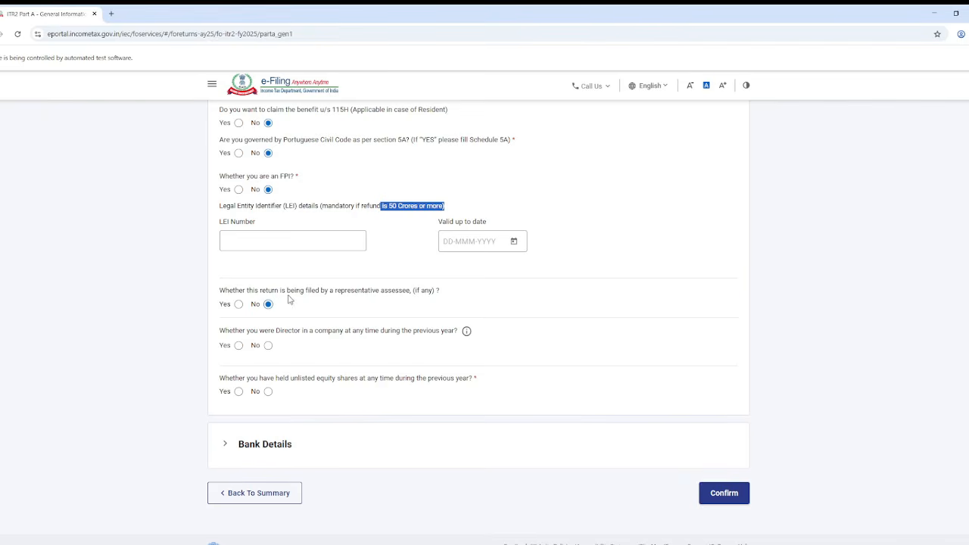
drag(234, 294, 413, 297)
click(413, 297)
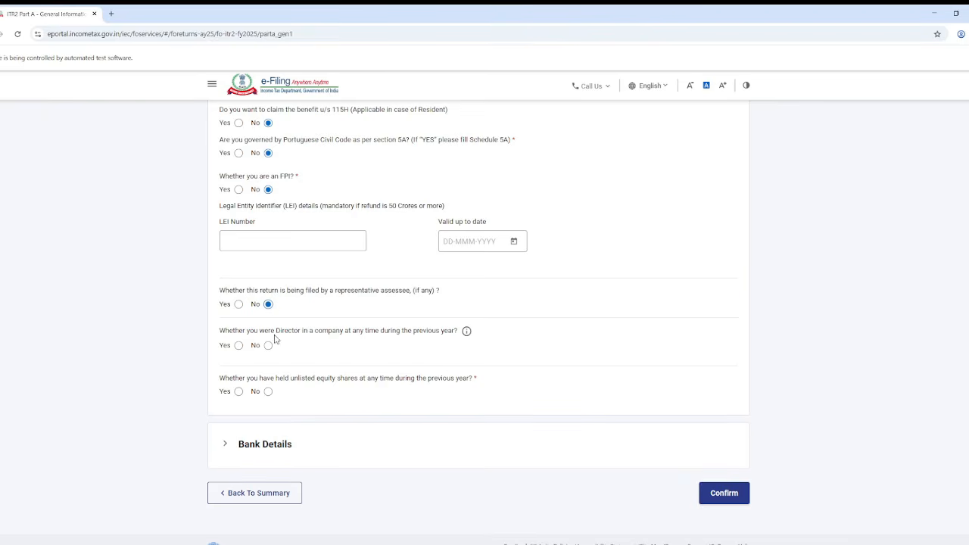
drag(260, 331, 336, 333)
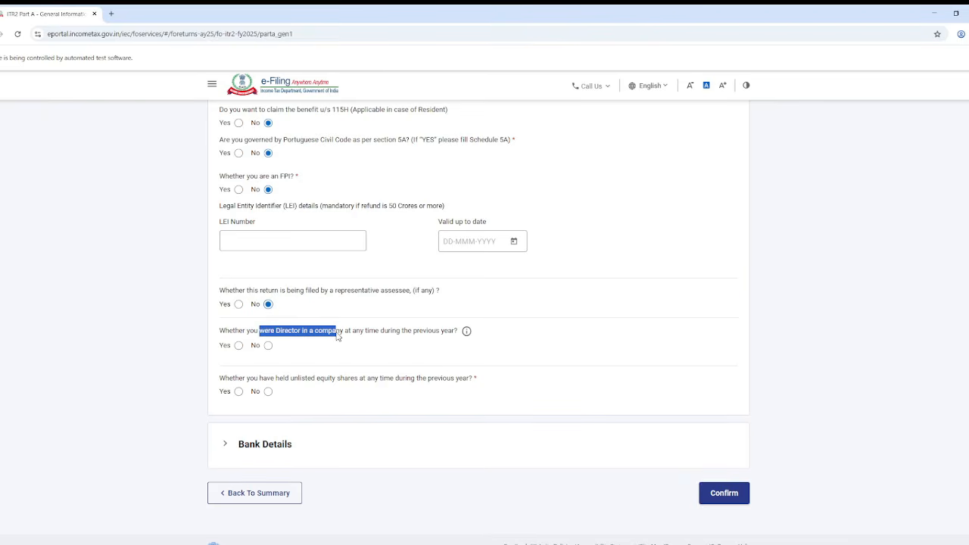
click(238, 346)
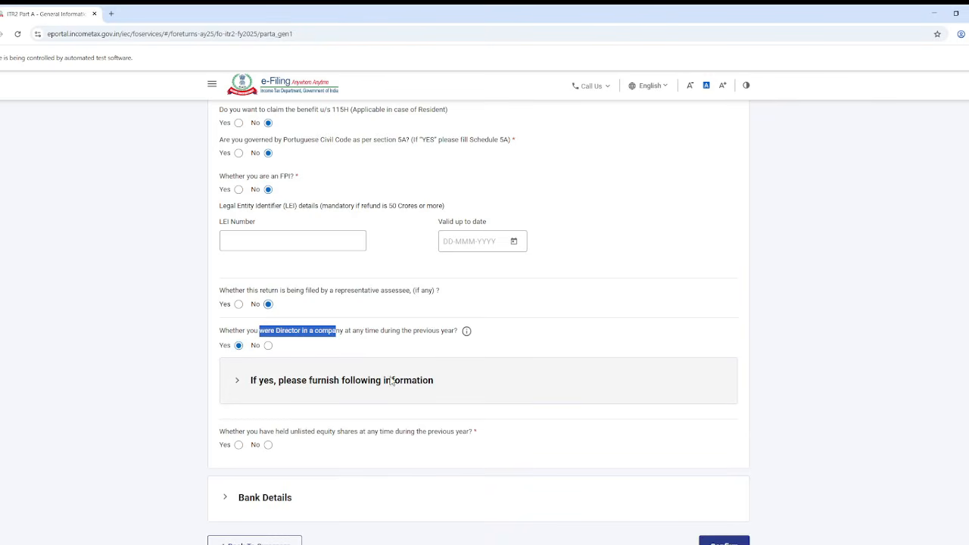
click(268, 345)
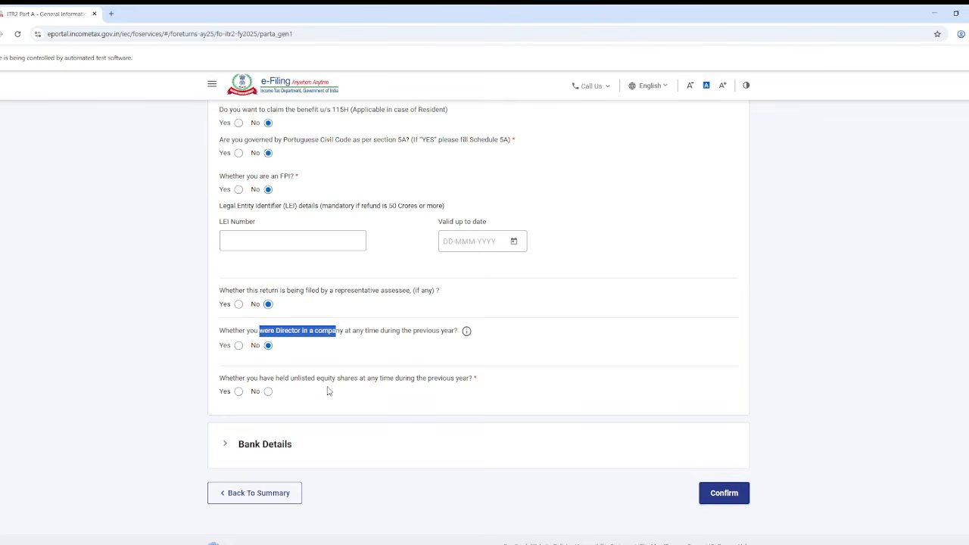
Answer No to having held unlisted equity shares during the previous year and confirm Part A - General Information.
drag(242, 377, 474, 381)
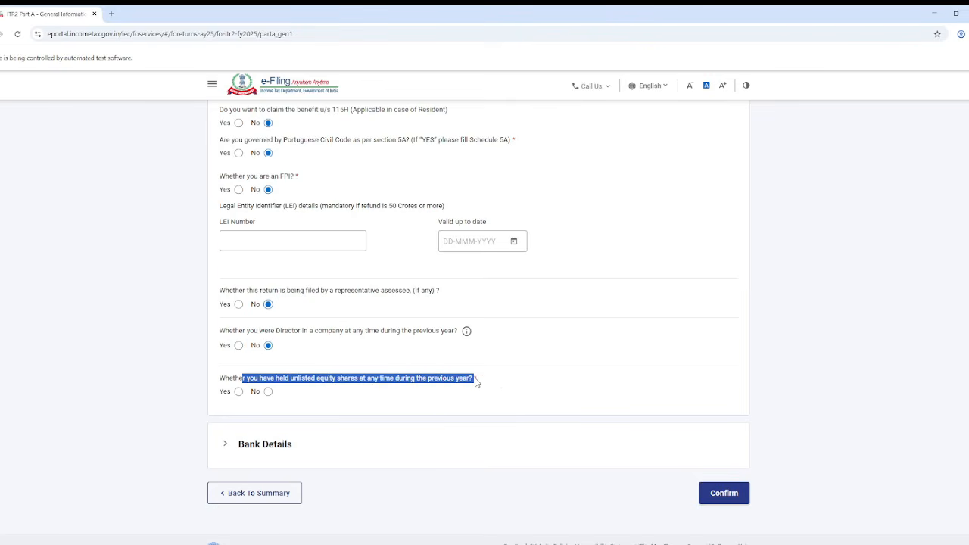
click(237, 391)
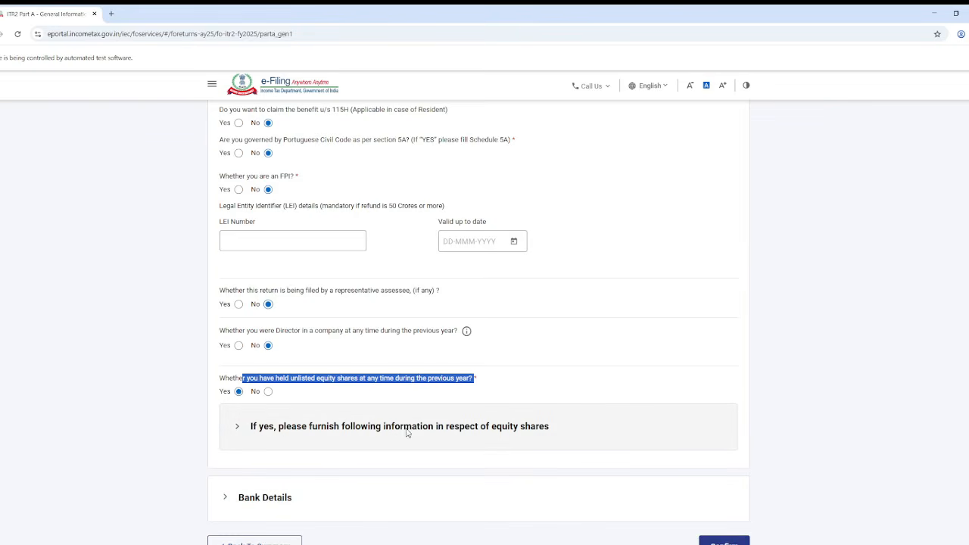
click(268, 391)
scroll(428, 467, down, 2)
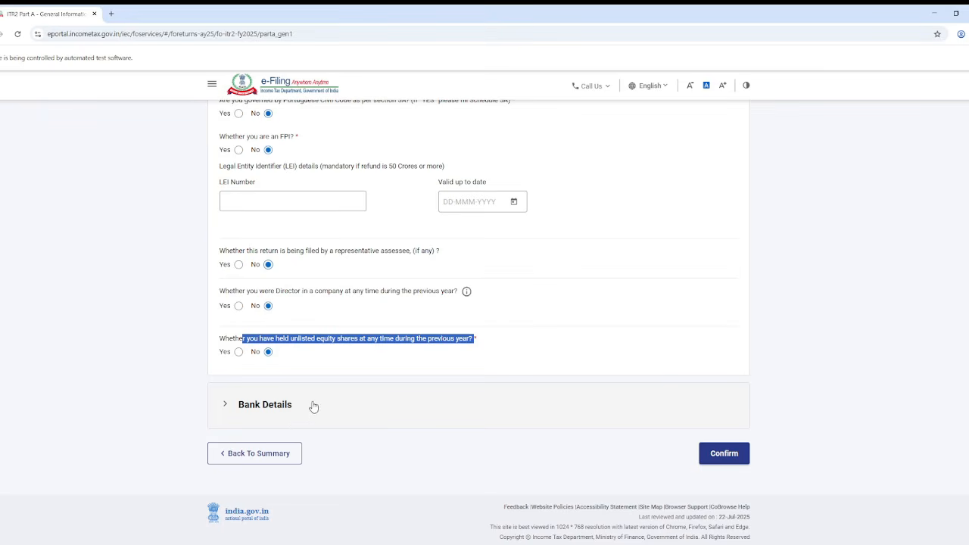
click(723, 455)
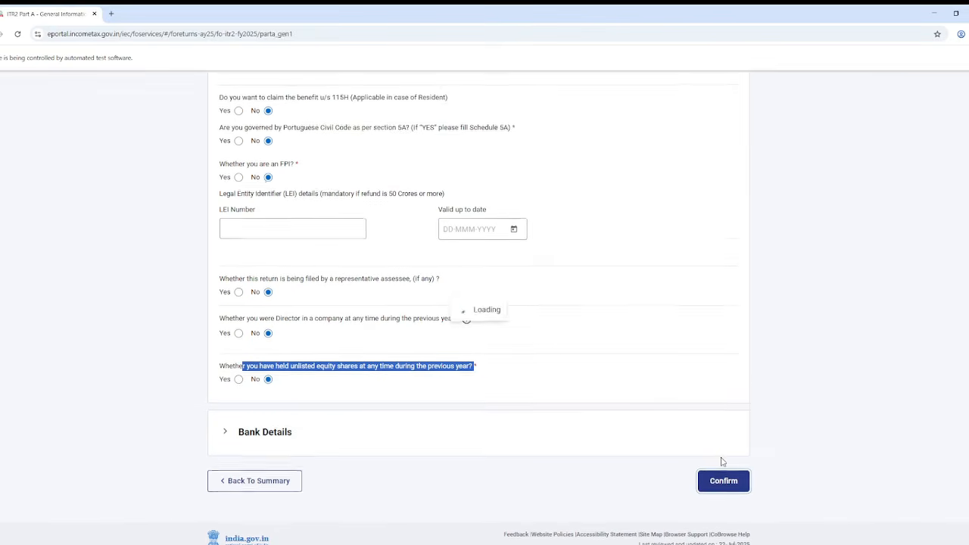
Open Schedule Salary from the return summary and add a new Gross Salary entry.
scroll(360, 299, down, 1)
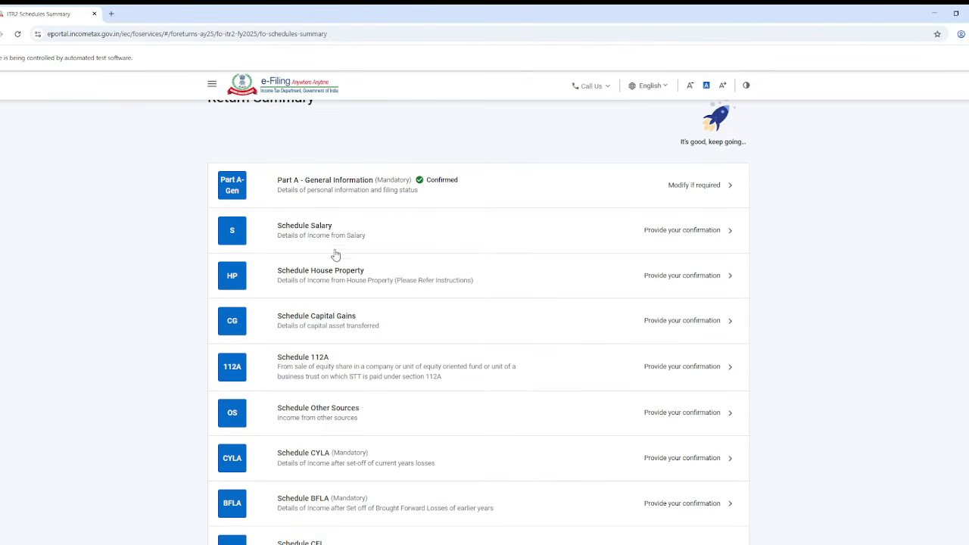
click(389, 231)
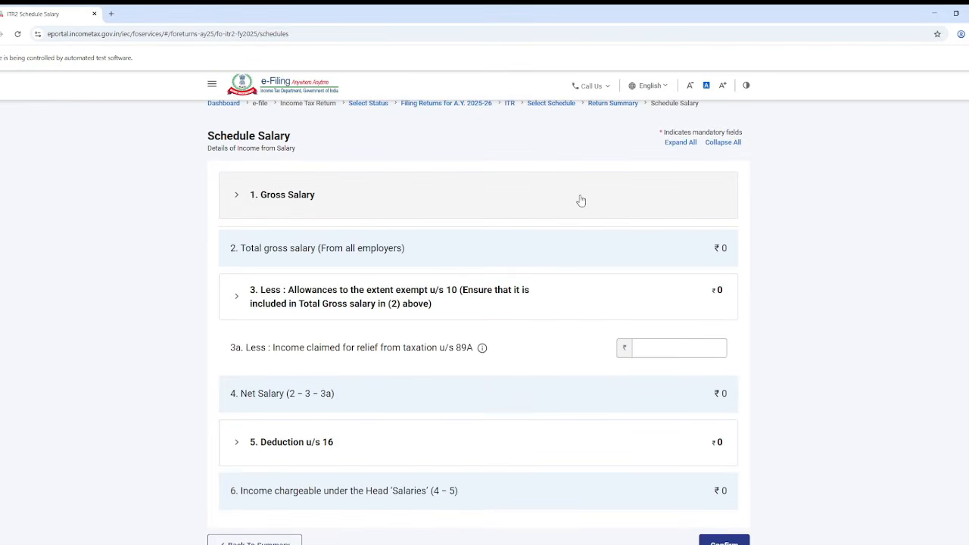
click(368, 210)
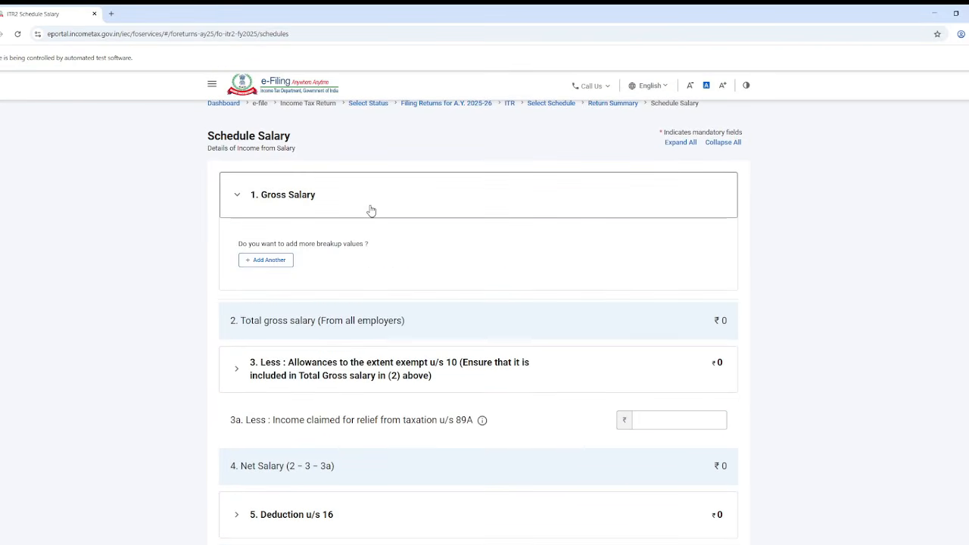
click(271, 262)
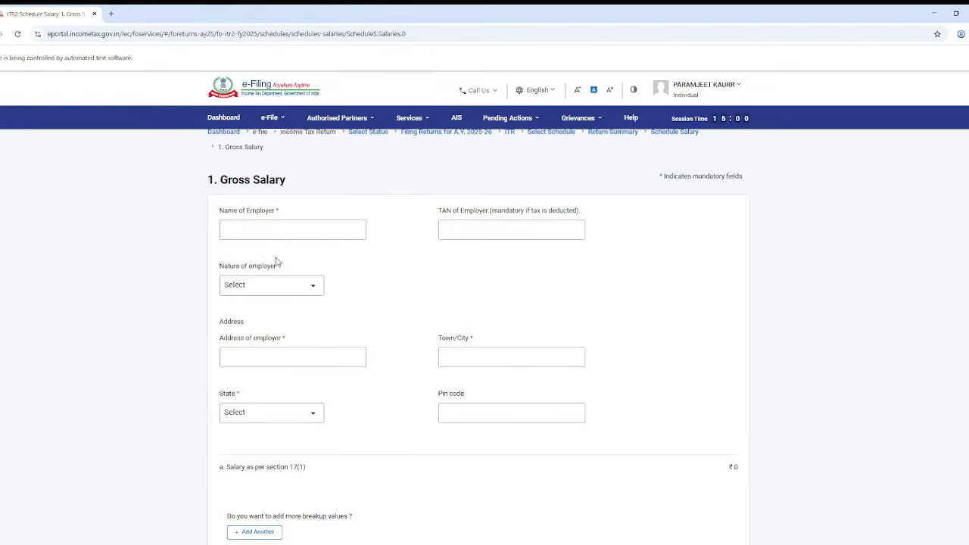
Review the employer fields of the Gross Salary entry, including the available nature of employer options and the address.
click(287, 228)
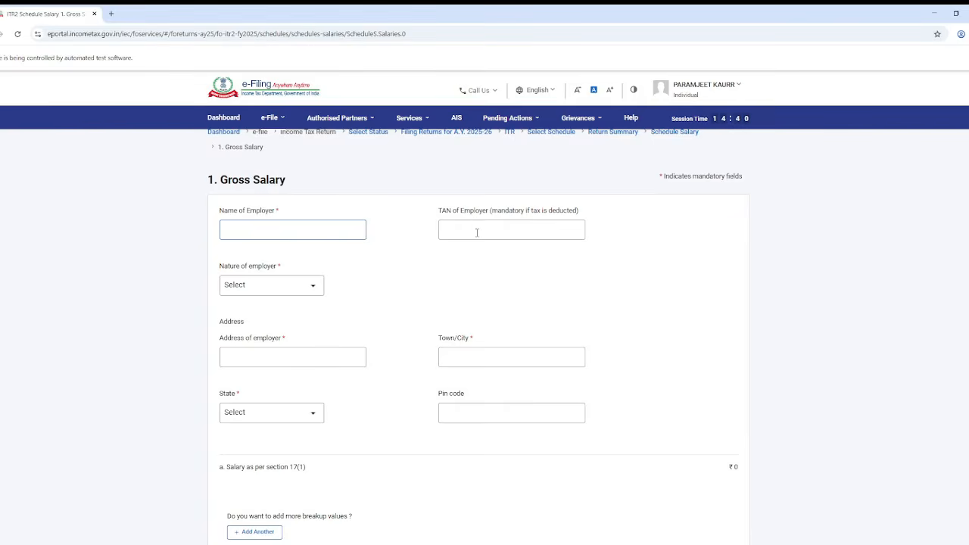
click(281, 292)
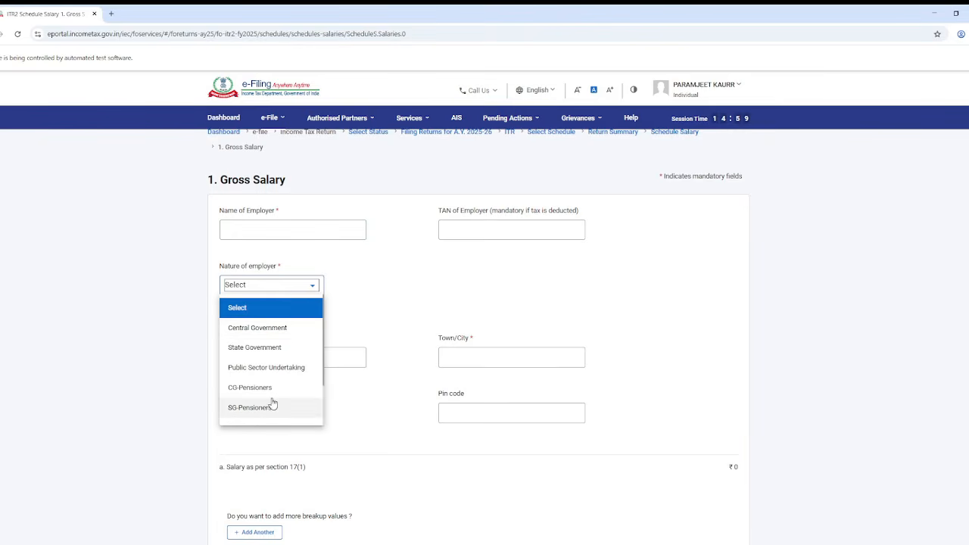
scroll(273, 405, down, 1)
scroll(272, 403, down, 2)
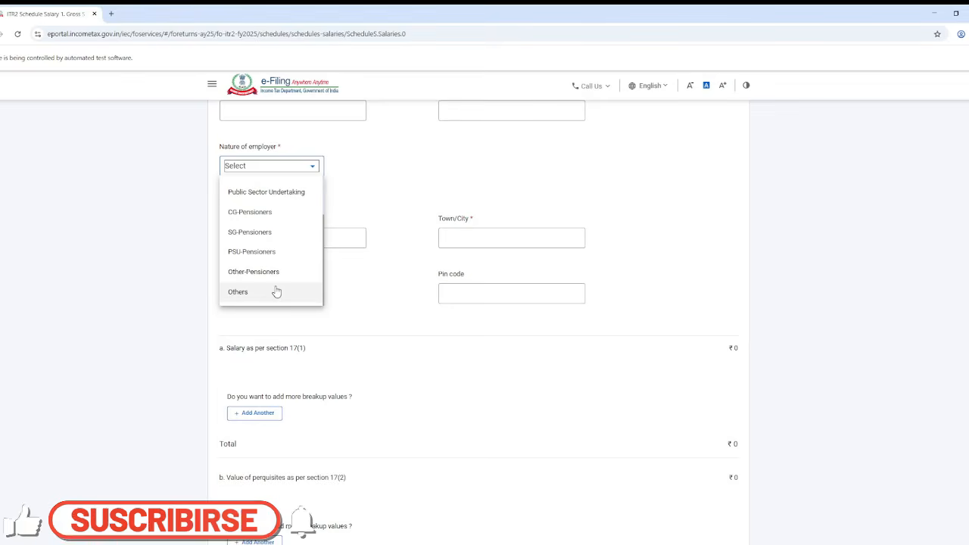
click(396, 277)
click(330, 236)
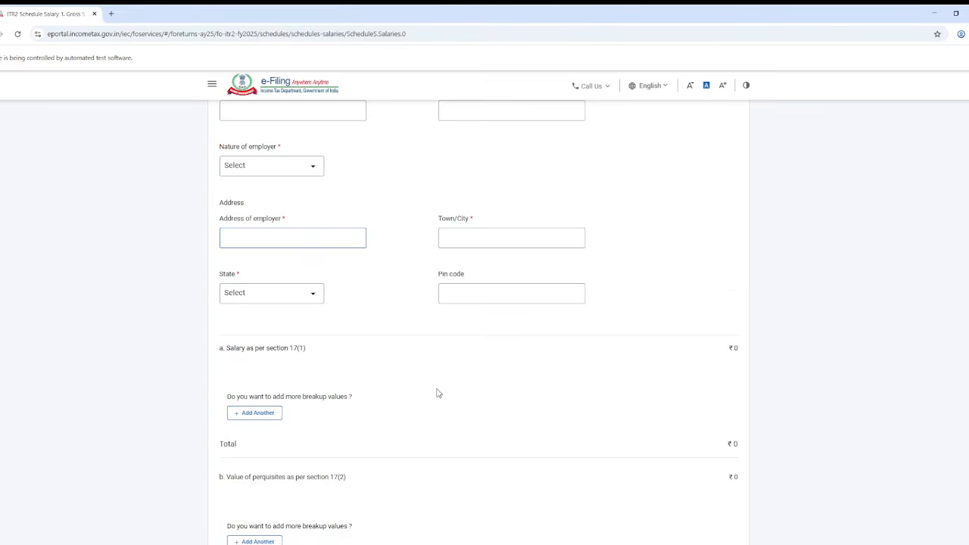
Add a breakup row under salary as per section 17(1) for Basic Salary with an amount of 625000.
scroll(438, 393, down, 2)
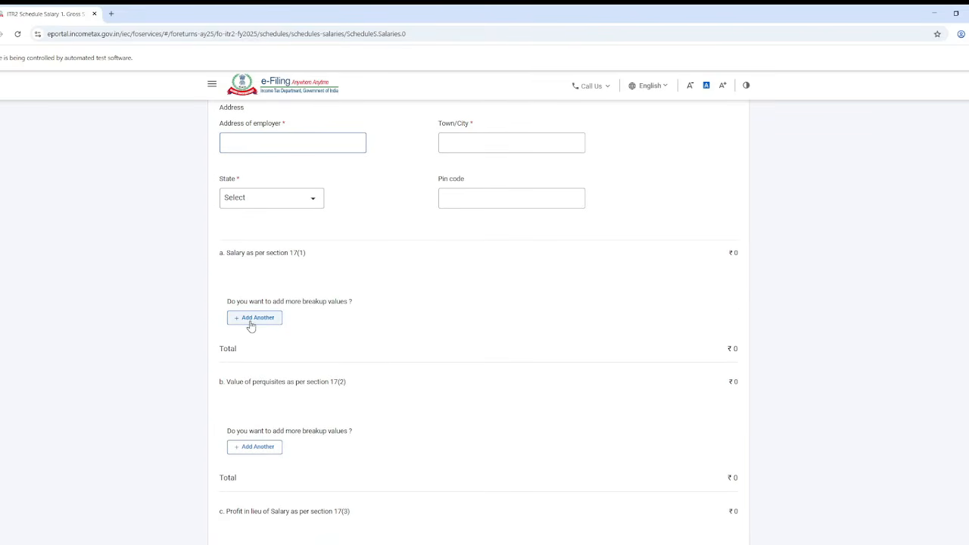
click(252, 321)
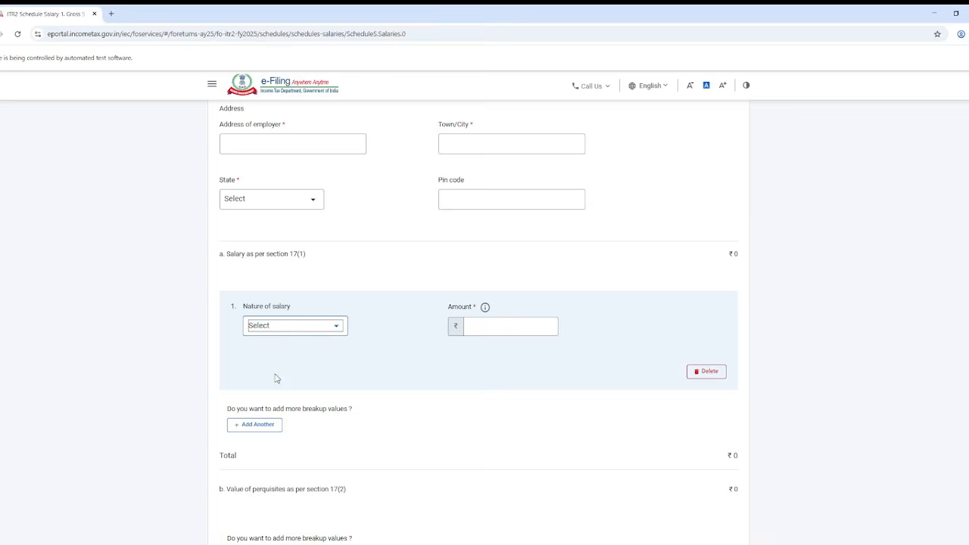
click(308, 328)
click(307, 369)
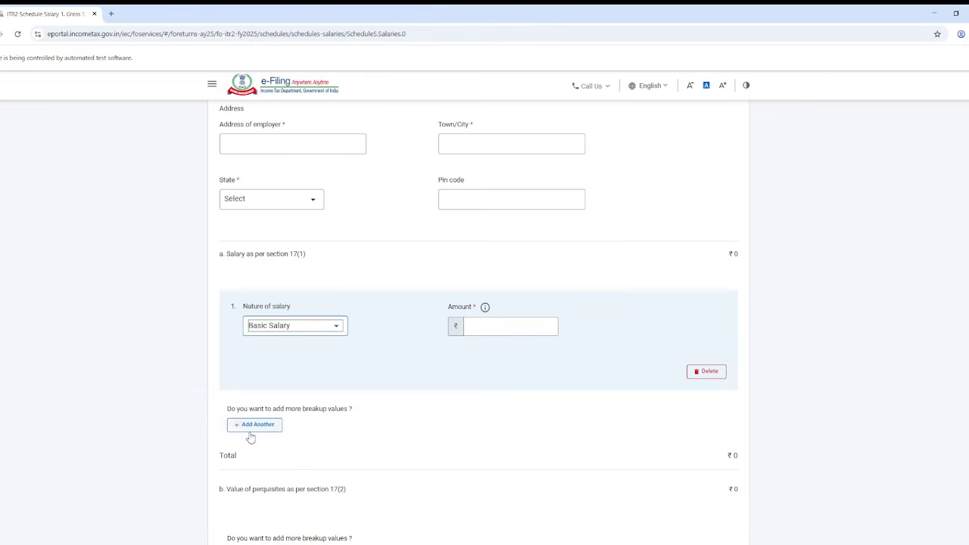
click(554, 326)
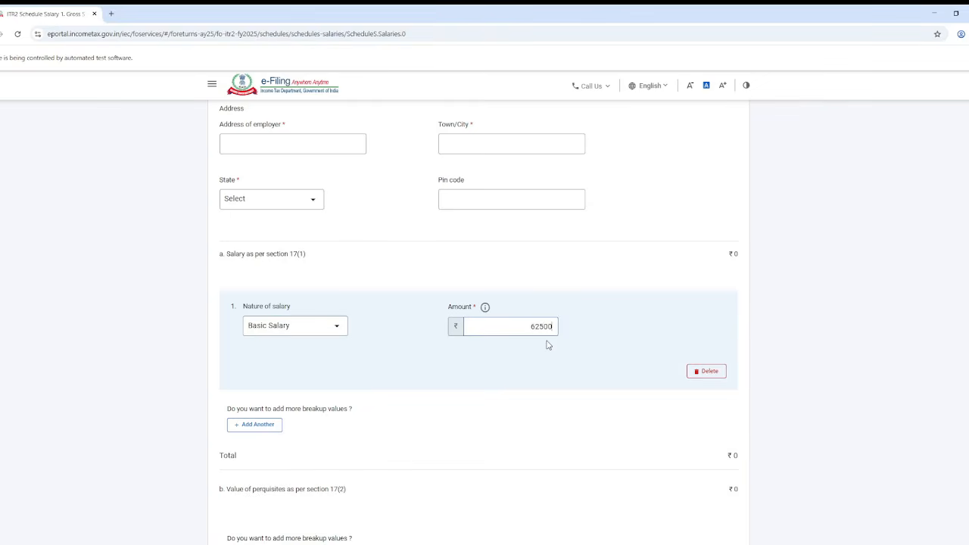
Try a second section 17(1) breakup row for Dearness Allowance (DA) of 50000 and delete it again.
click(265, 426)
click(284, 431)
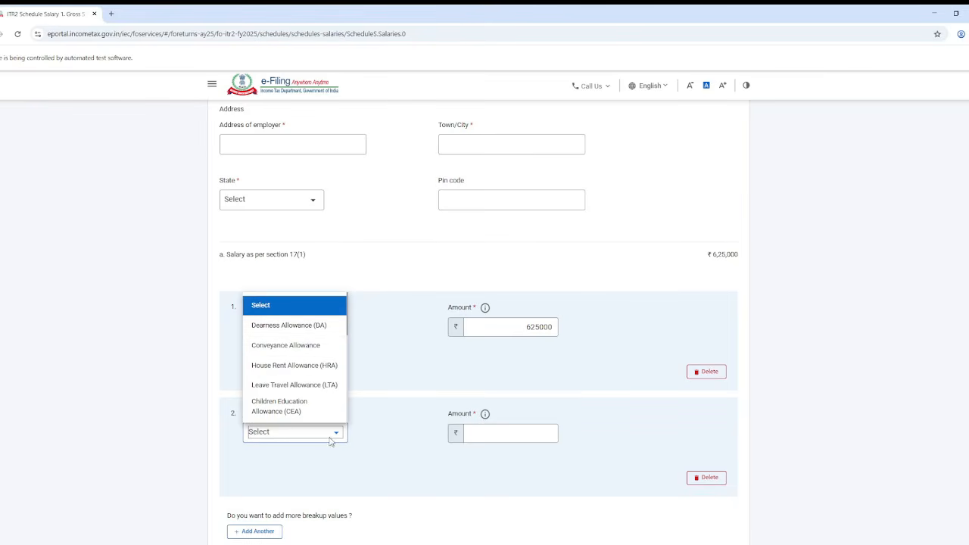
click(320, 325)
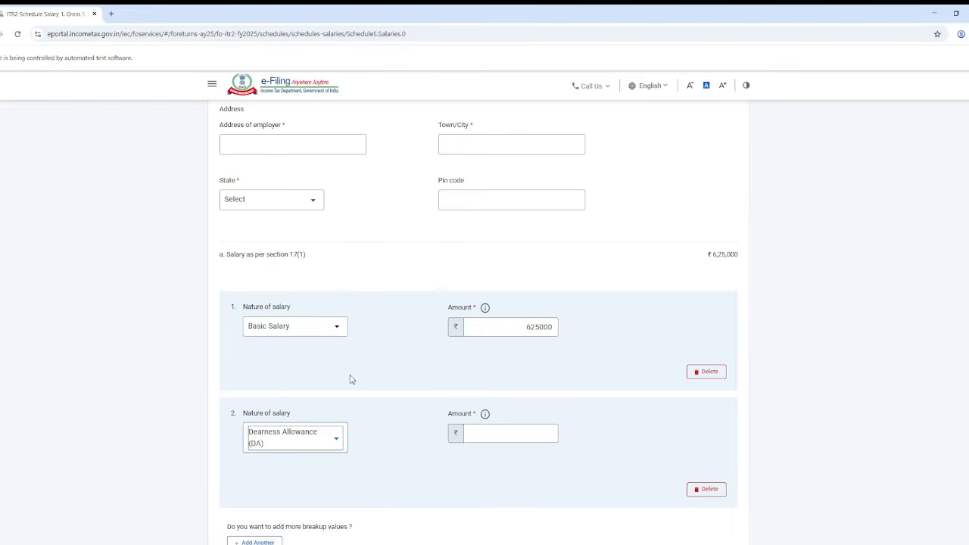
click(518, 435)
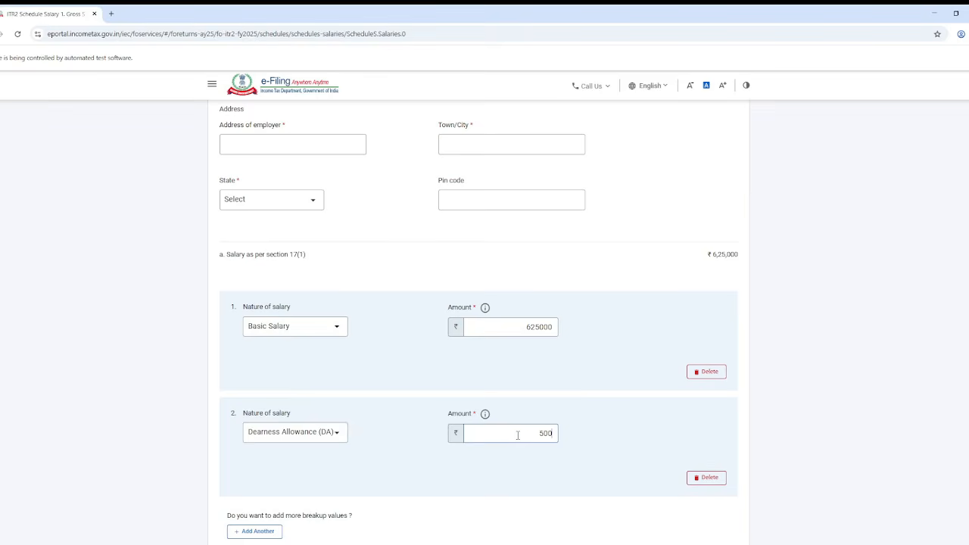
click(510, 527)
click(710, 477)
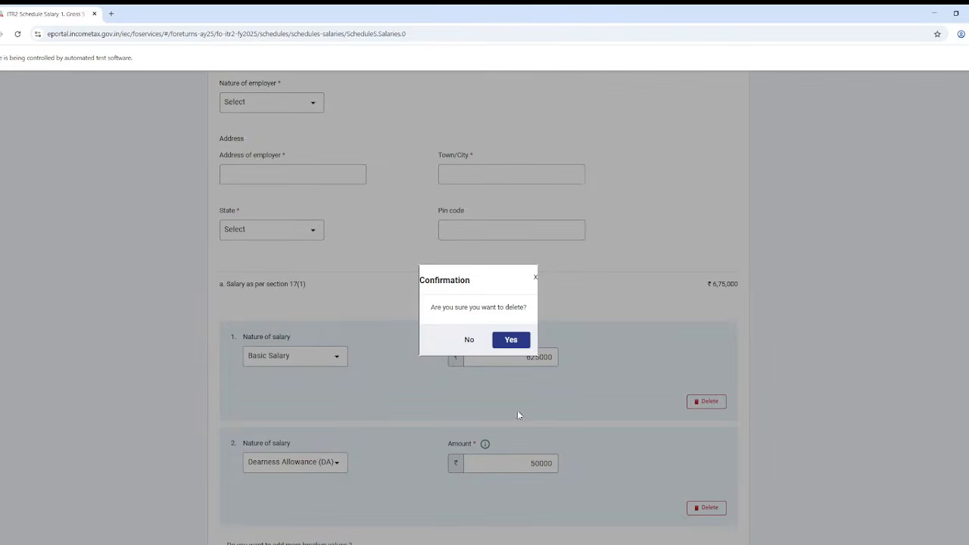
click(511, 339)
Set the Basic Salary amount in the section 17(1) breakup to 675000.
scroll(487, 364, up, 3)
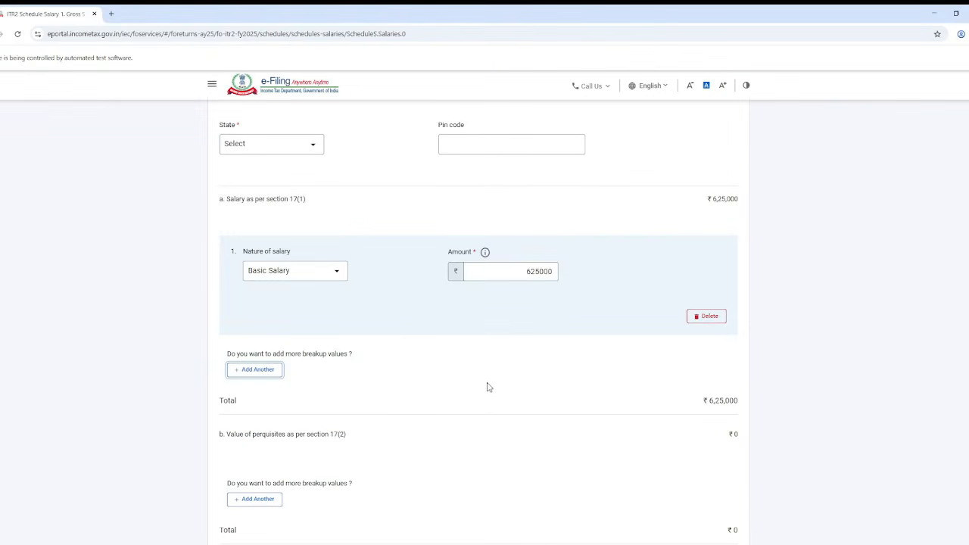
drag(507, 273, 566, 268)
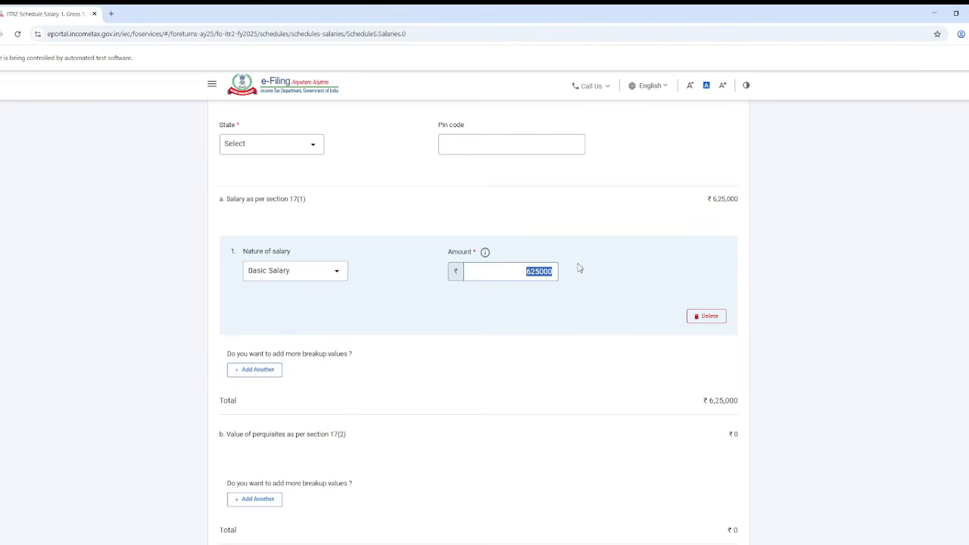
key(BackSpace)
text(675000)
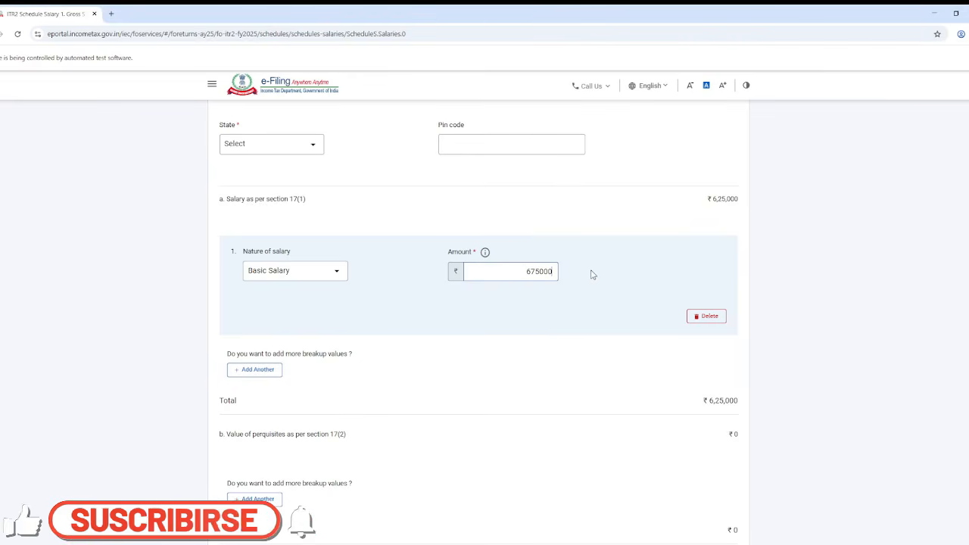
click(513, 372)
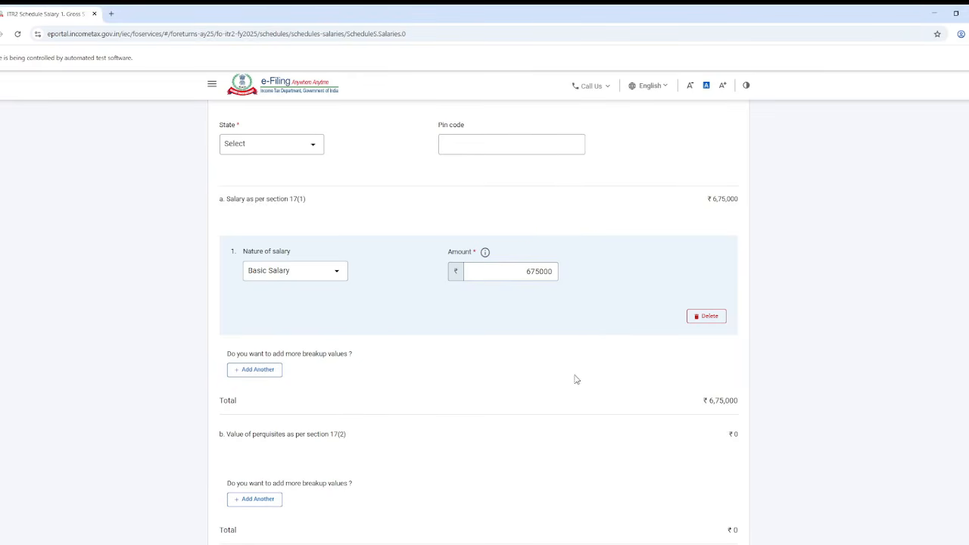
Save the Gross Salary entry and confirm Schedule Salary.
scroll(513, 405, down, 5)
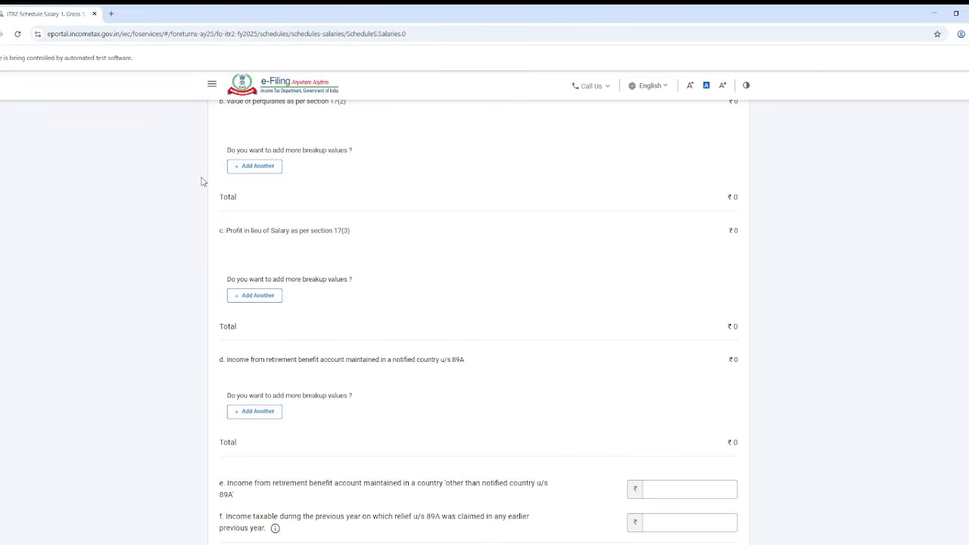
scroll(356, 470, down, 2)
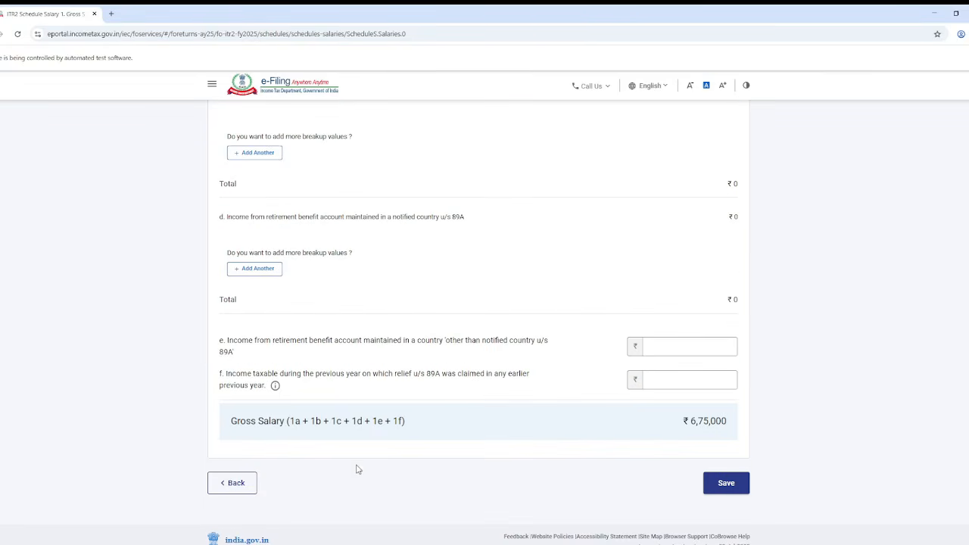
click(726, 485)
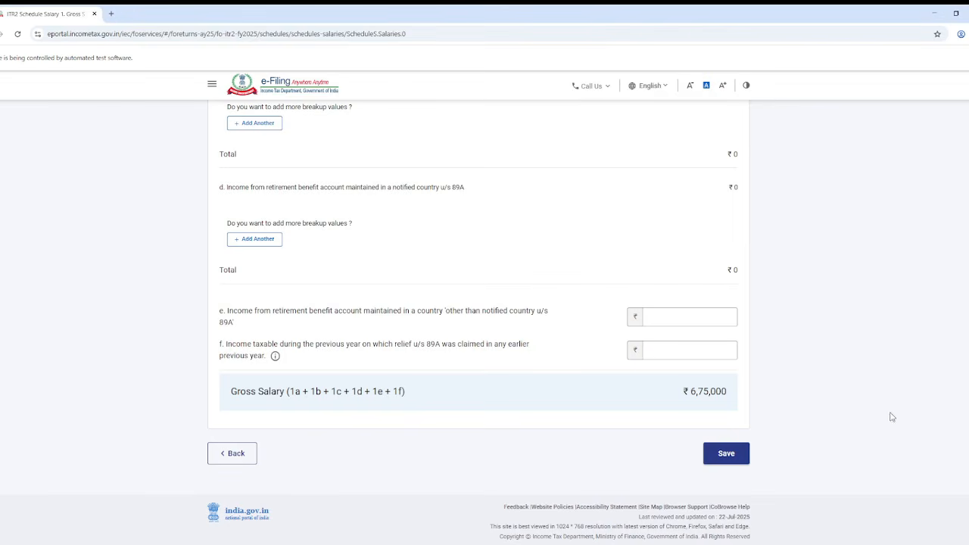
click(726, 454)
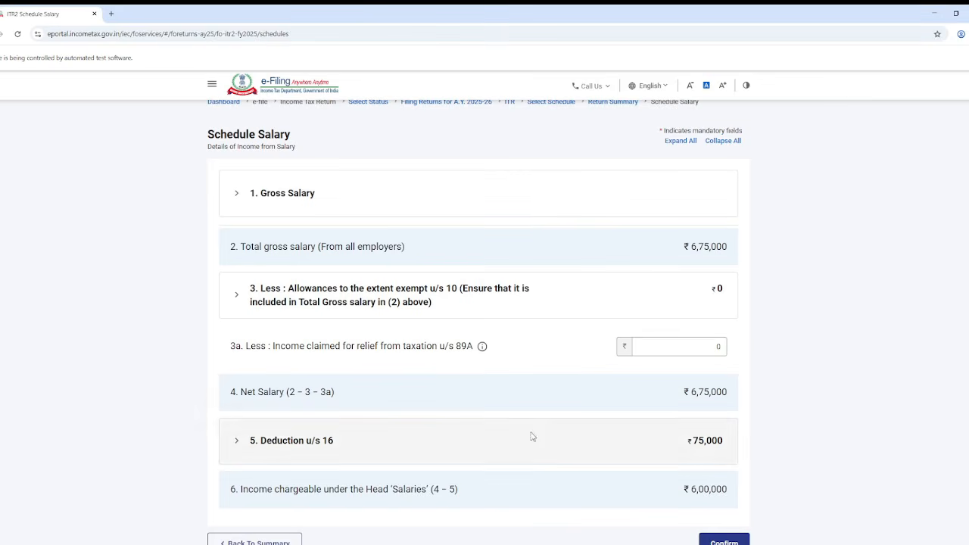
scroll(671, 484, down, 1)
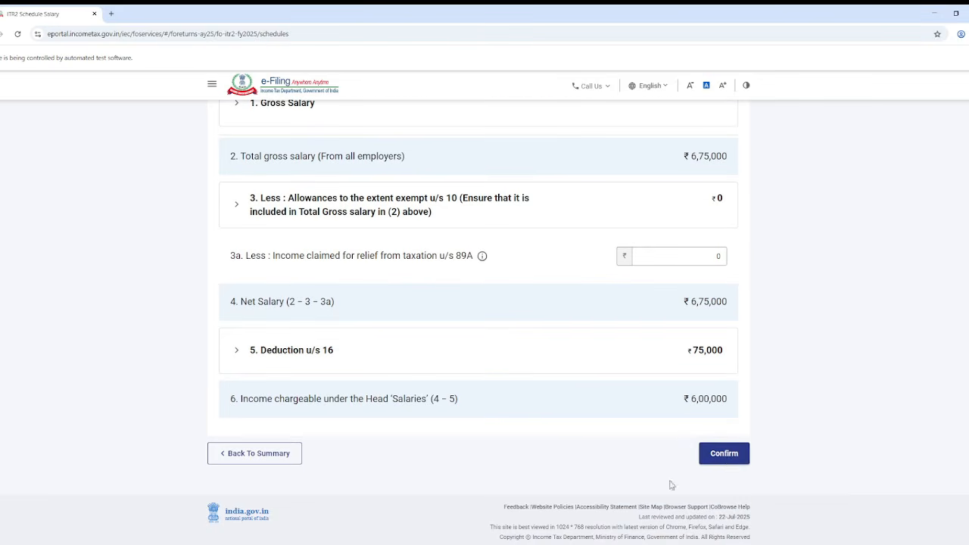
click(725, 454)
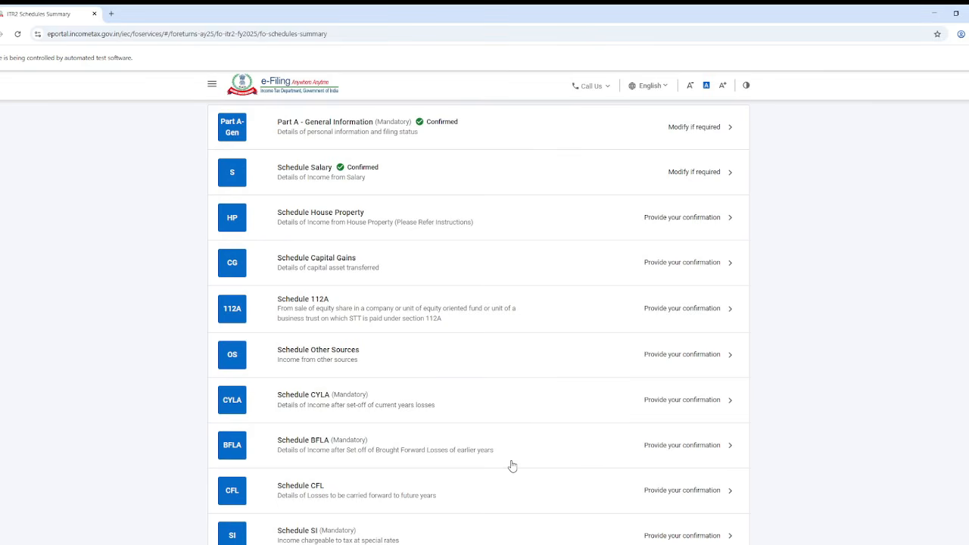
Open Schedule House Property from the return summary and add a new House Property entry.
click(411, 219)
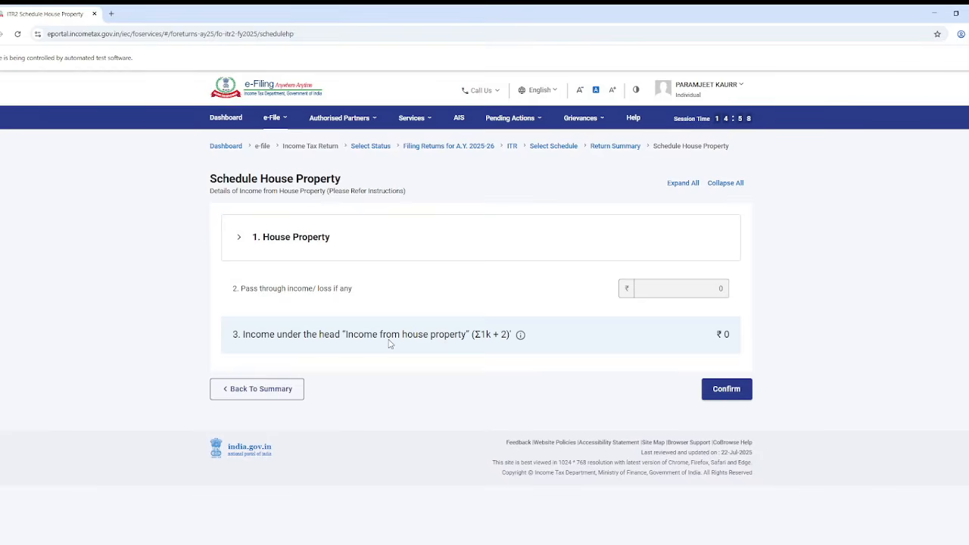
click(345, 257)
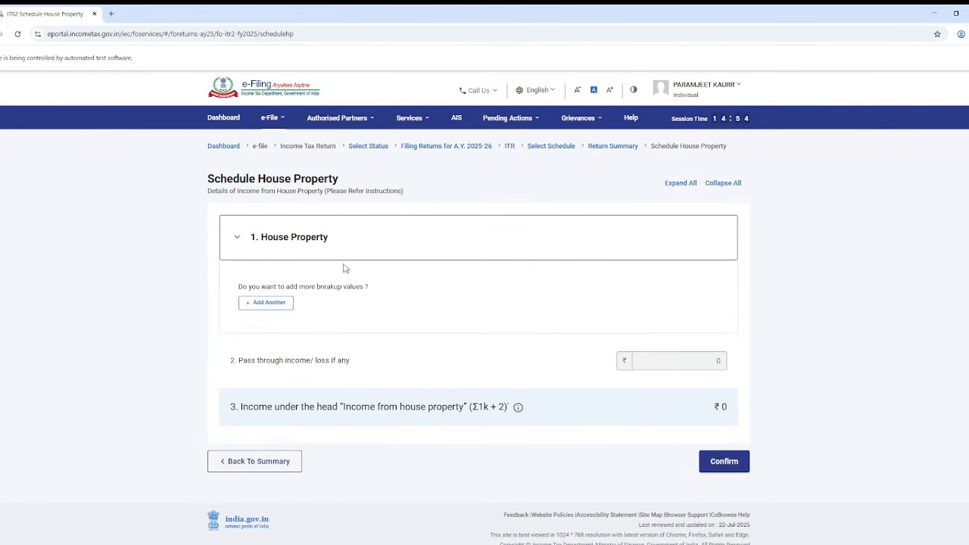
click(309, 246)
click(316, 246)
click(266, 302)
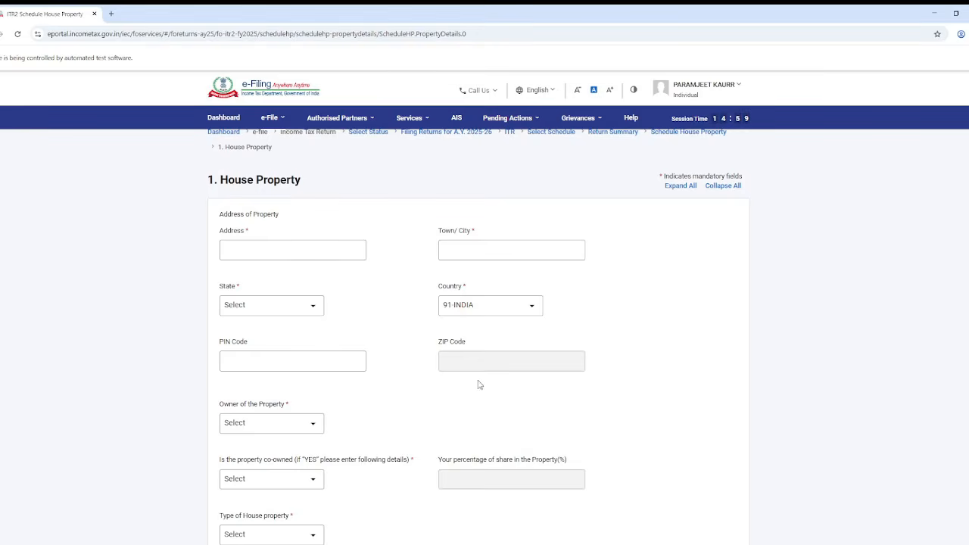
Mark the property as co-owned (YES) in the new House Property entry.
scroll(423, 427, down, 3)
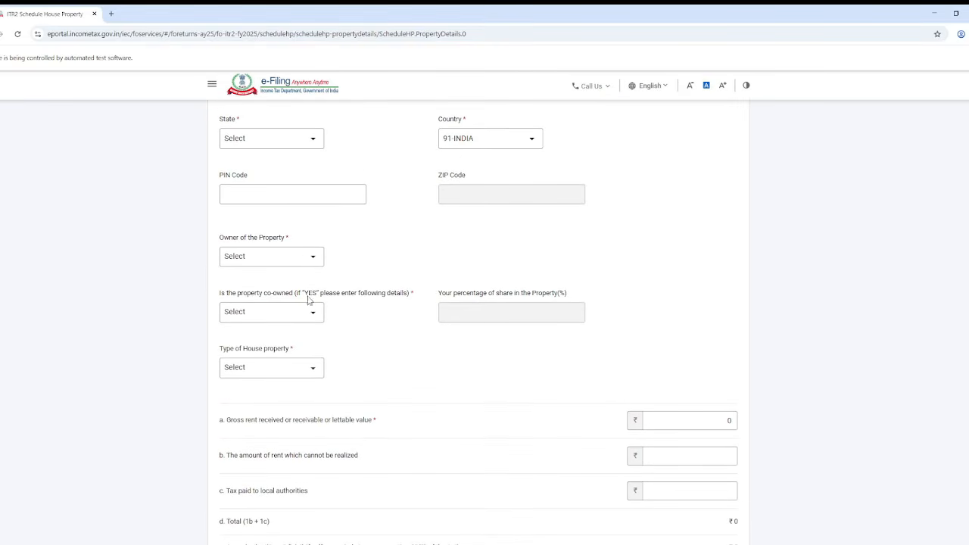
click(292, 252)
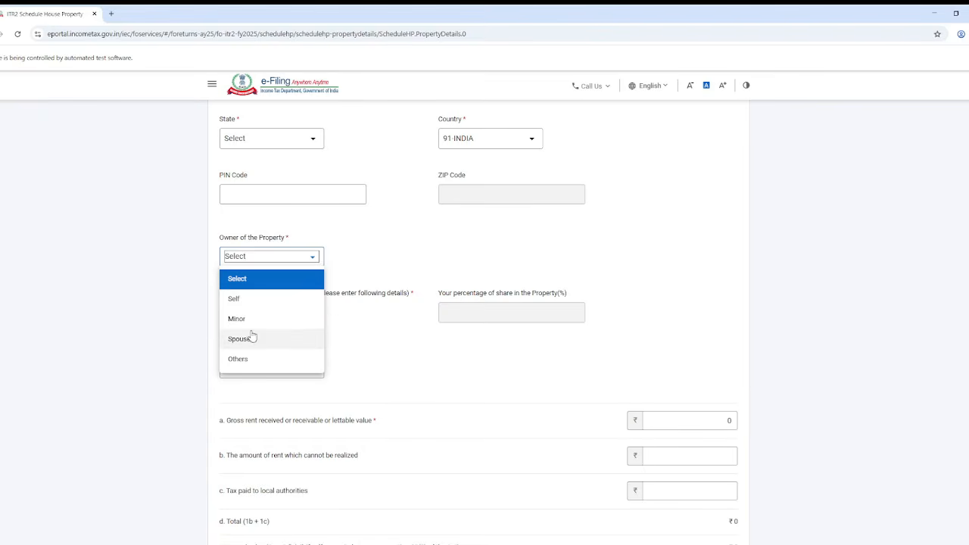
click(392, 350)
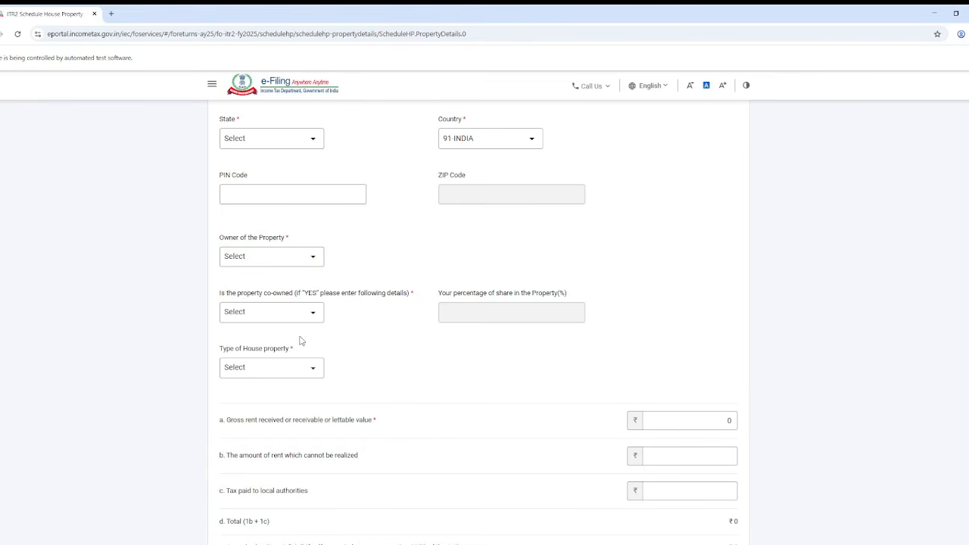
click(295, 310)
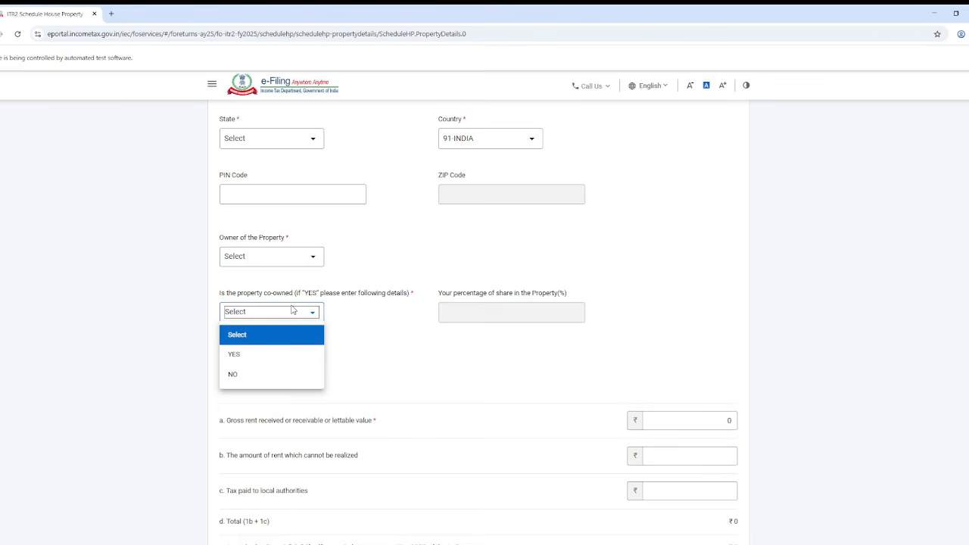
click(289, 354)
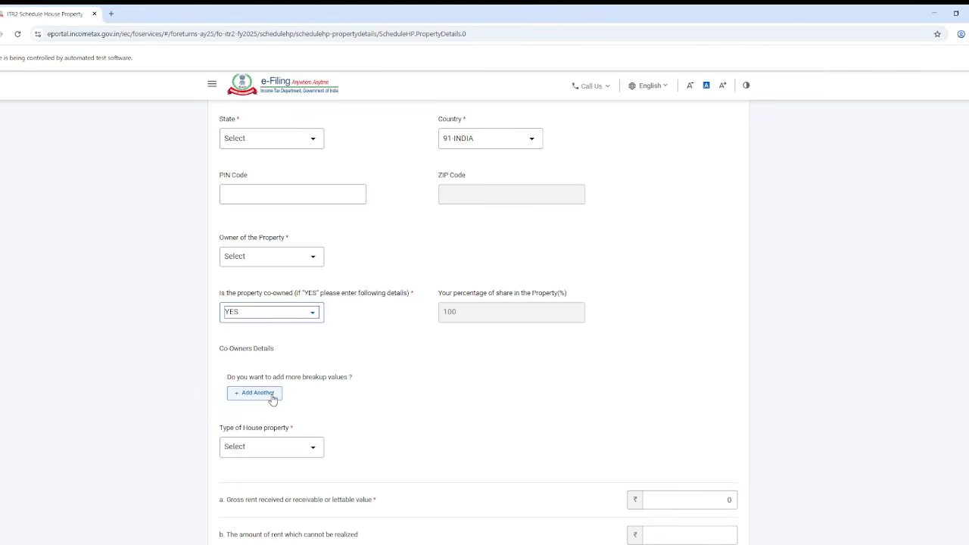
scroll(282, 427, down, 1)
scroll(282, 428, down, 2)
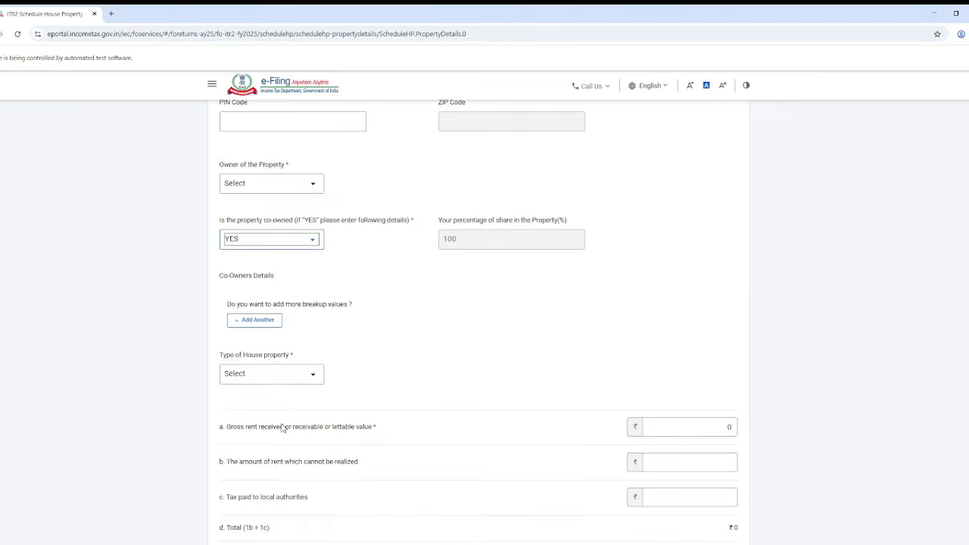
Set the gross rent received or receivable in the House Property entry to 120000.
drag(713, 359, 745, 366)
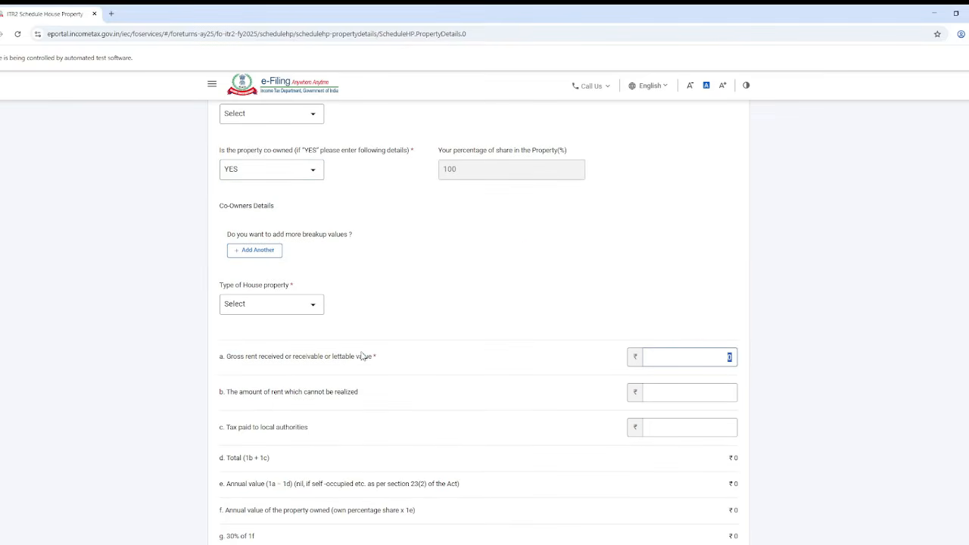
click(287, 309)
click(439, 303)
scroll(441, 392, up, 4)
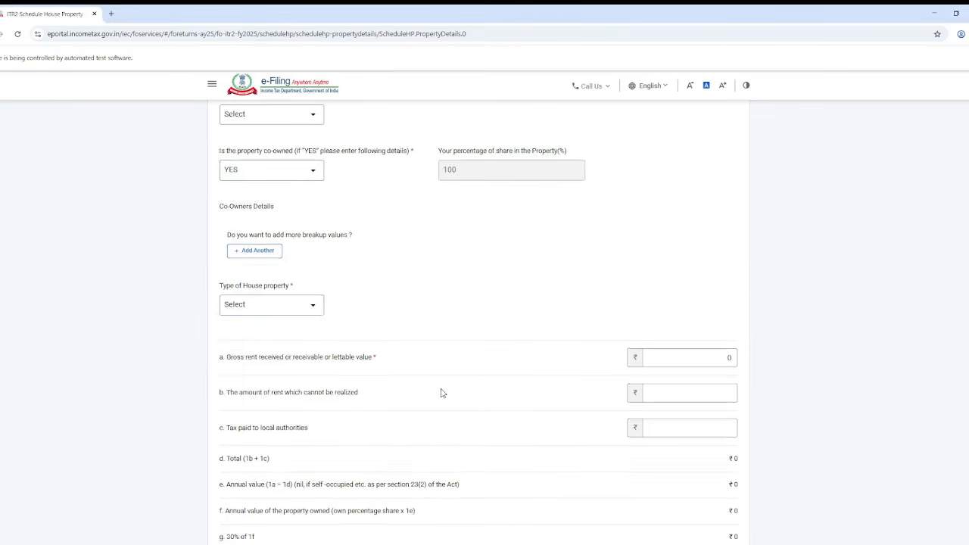
scroll(442, 393, down, 6)
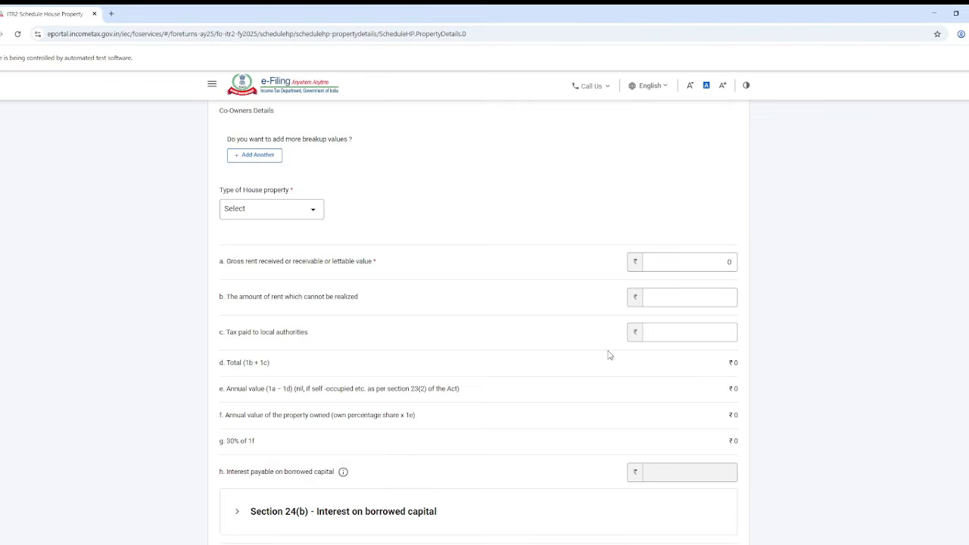
scroll(566, 394, down, 1)
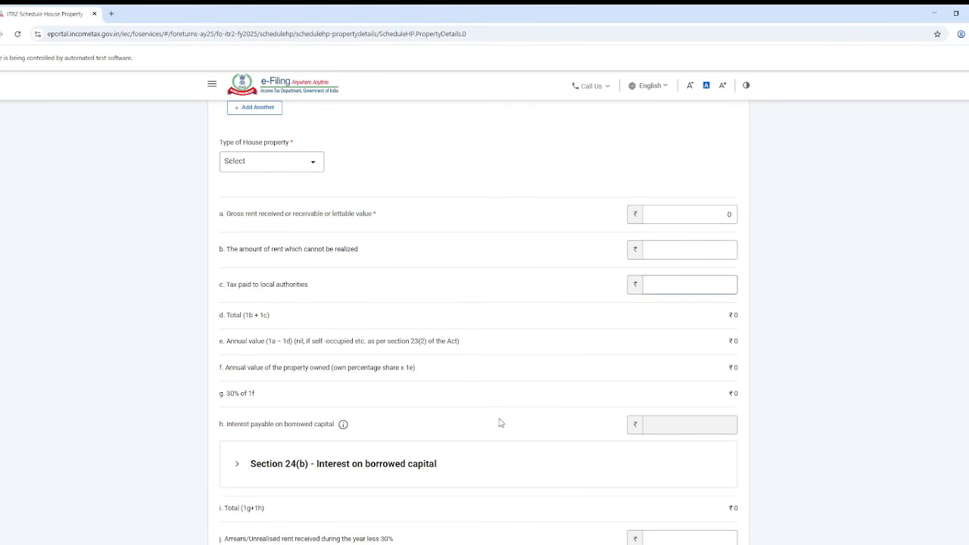
triple_click(719, 213)
click(753, 217)
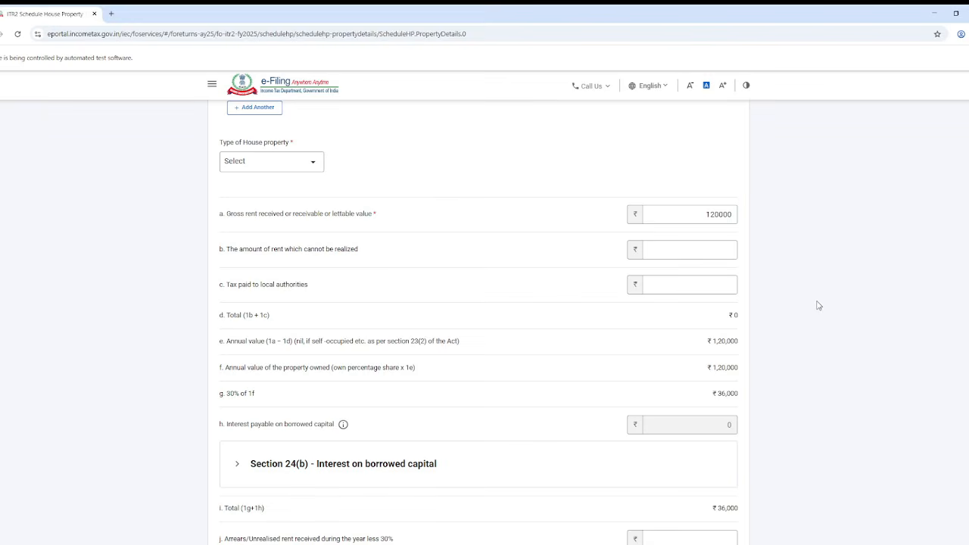
Check the 30% deduction and the income from house property, and leave the entry without saving.
drag(224, 403, 736, 394)
scroll(619, 437, down, 3)
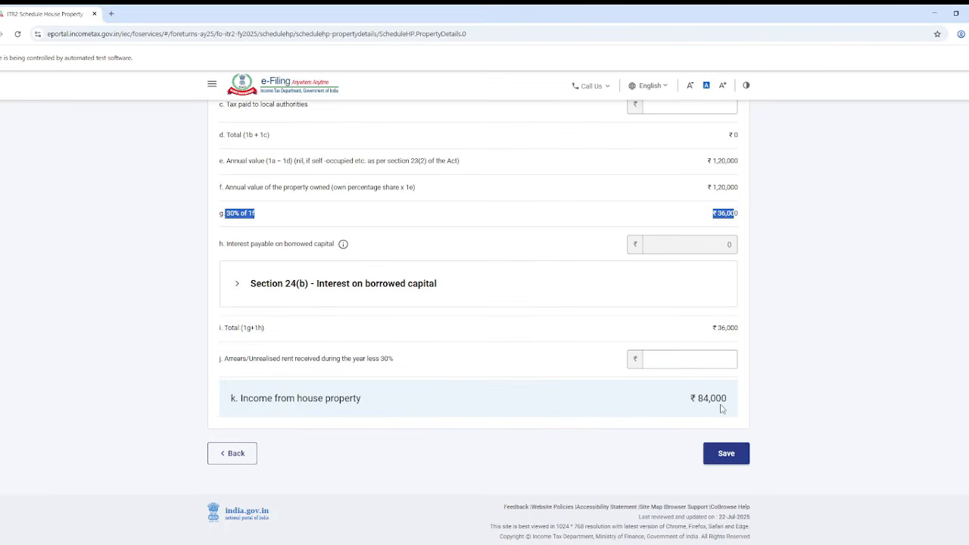
drag(681, 401, 739, 400)
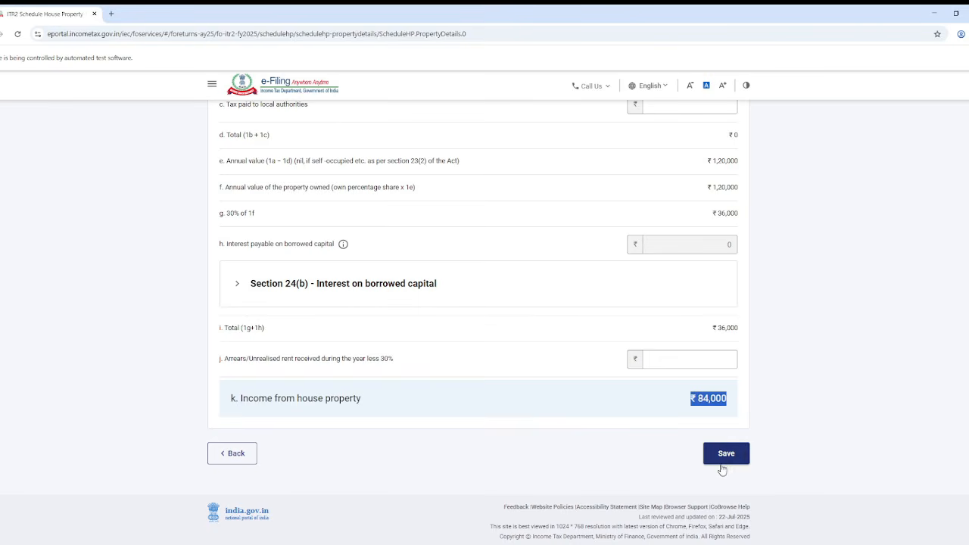
click(228, 459)
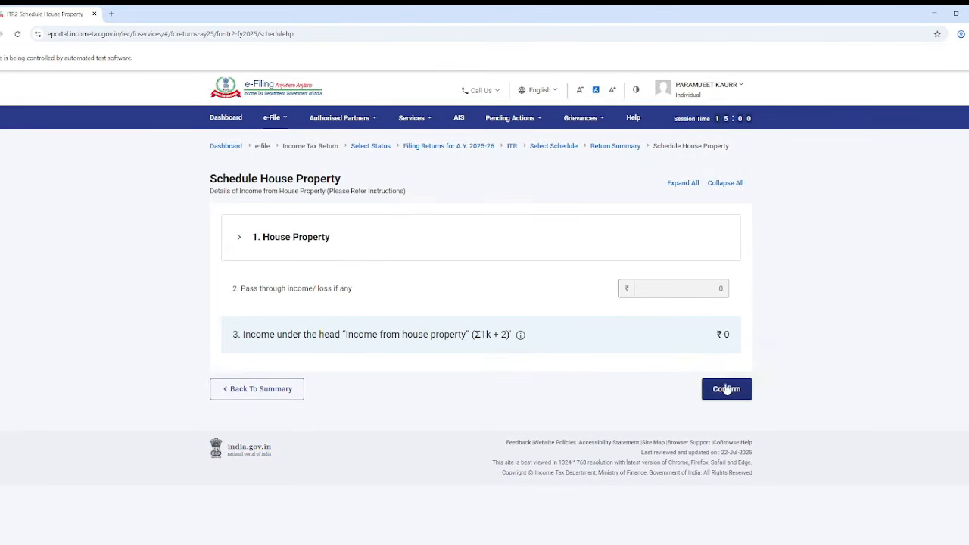
Confirm Schedule House Property and open Schedule Capital Gains from the return summary, acknowledging the section 234C notice.
click(727, 389)
scroll(503, 438, down, 2)
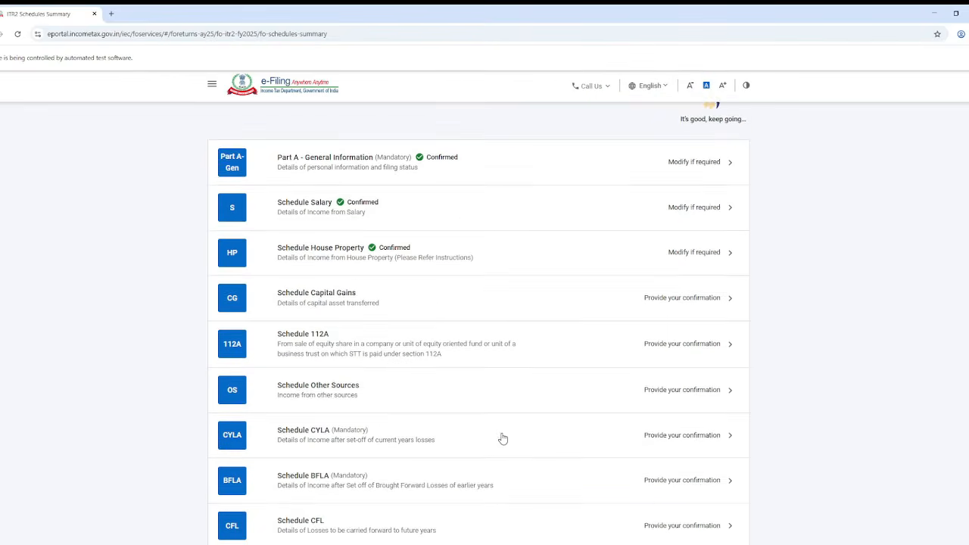
click(441, 278)
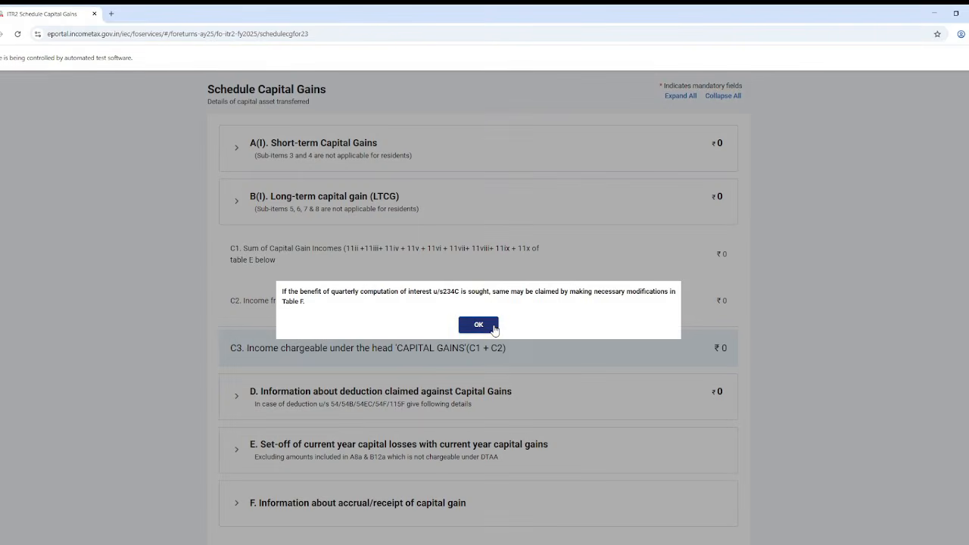
click(479, 325)
Start a new entry for sale of land or building or both under Short-term Capital Gains.
scroll(525, 383, up, 2)
scroll(528, 409, down, 1)
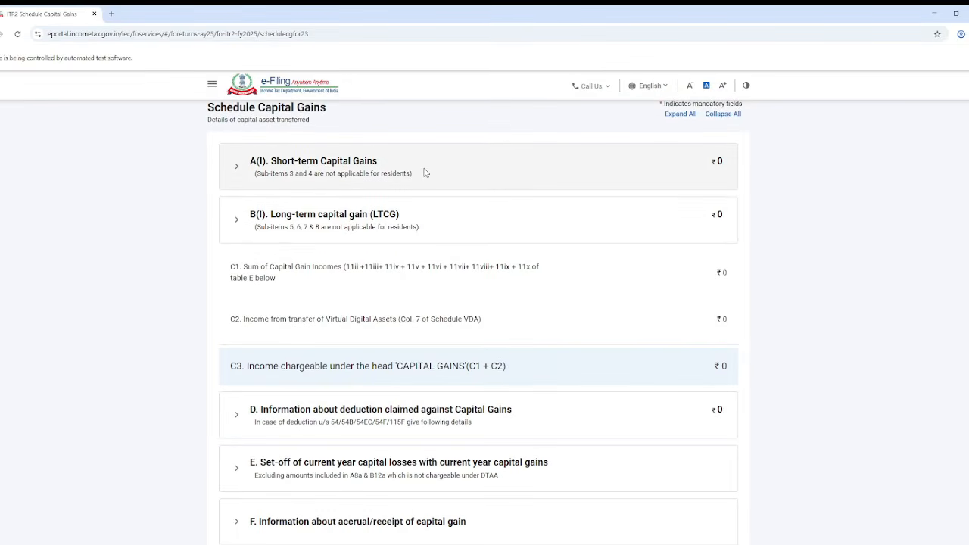
click(380, 175)
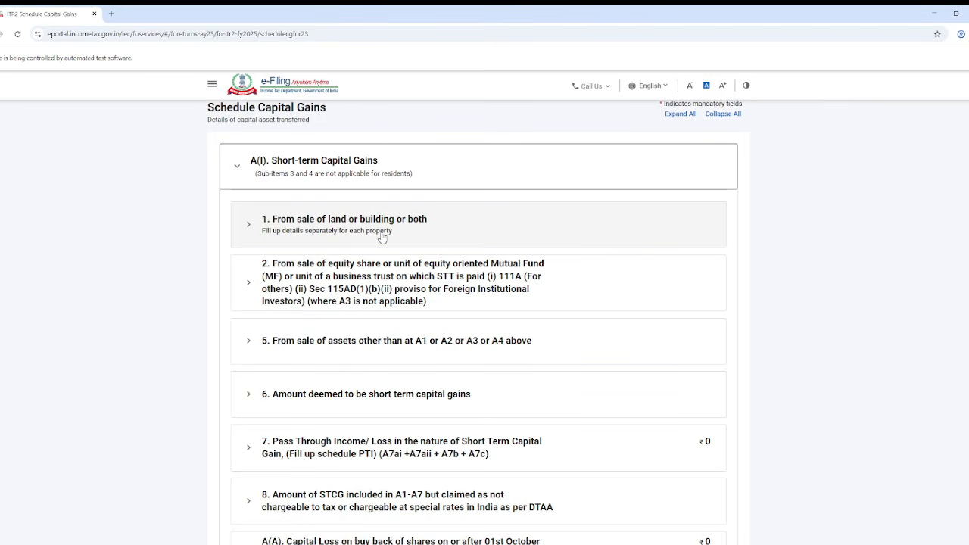
click(334, 226)
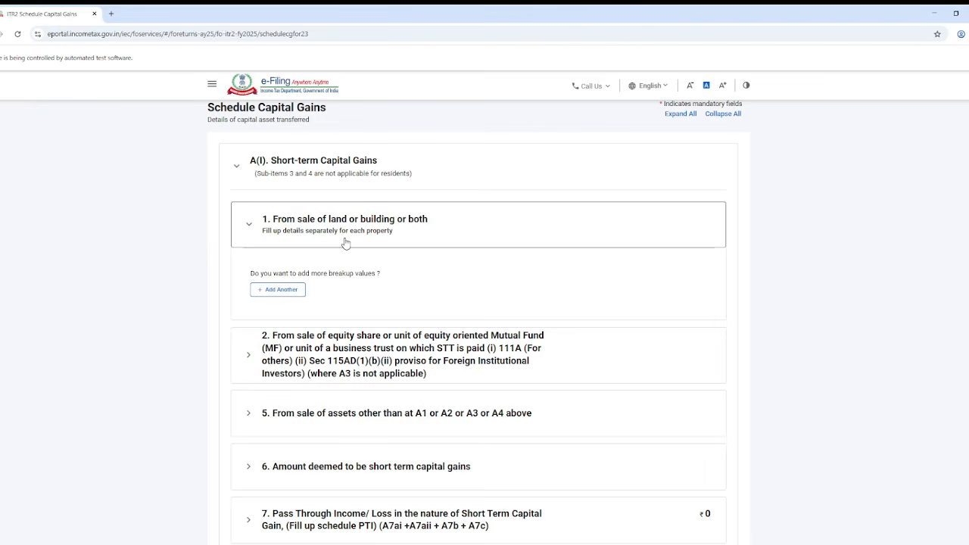
click(271, 292)
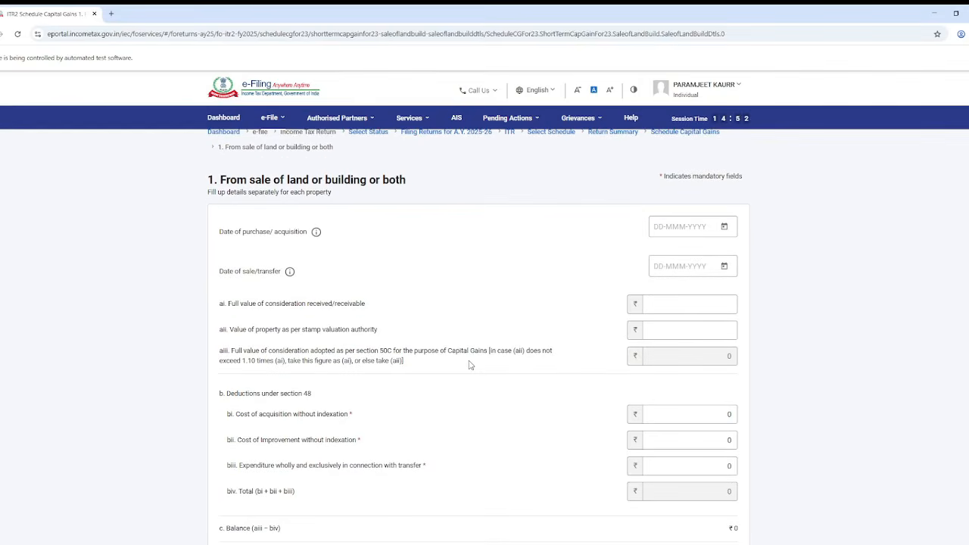
Examine the sale date, consideration, stamp valuation and section 48 deduction fields of the land or building form, and leave it without saving.
scroll(470, 365, down, 1)
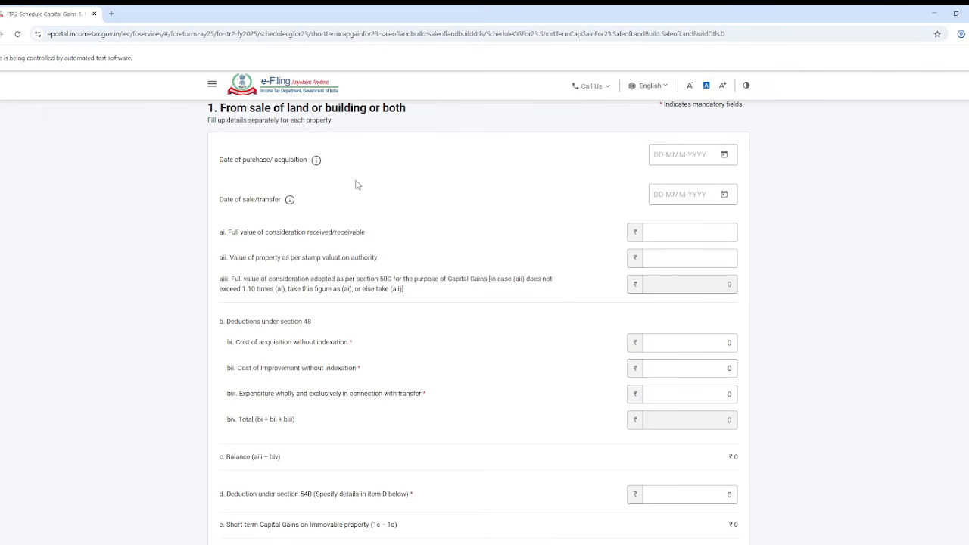
drag(243, 203, 677, 212)
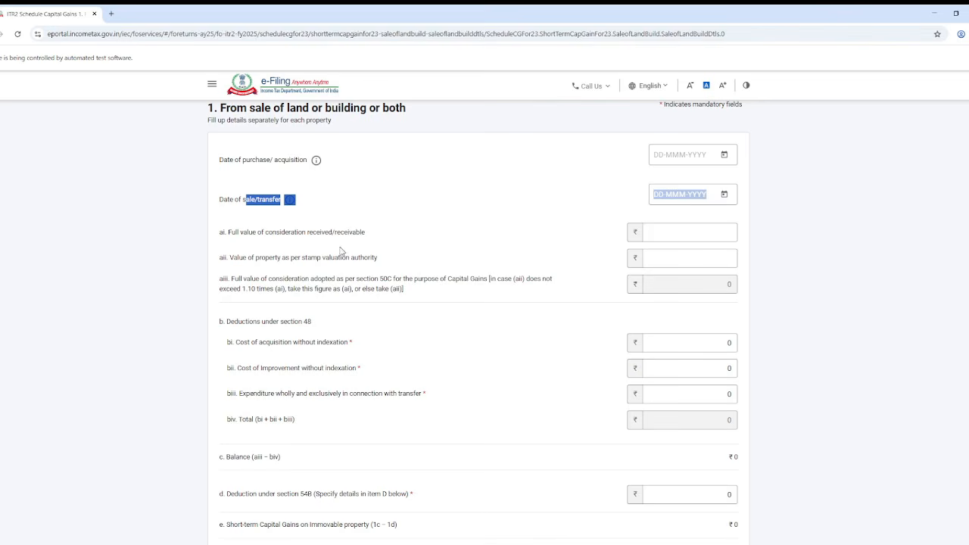
drag(272, 233, 361, 237)
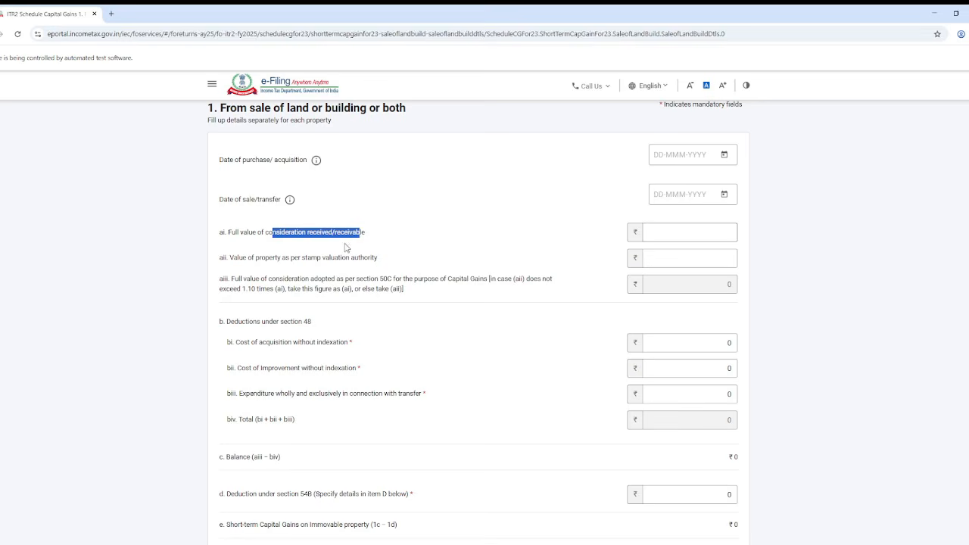
drag(265, 259, 367, 262)
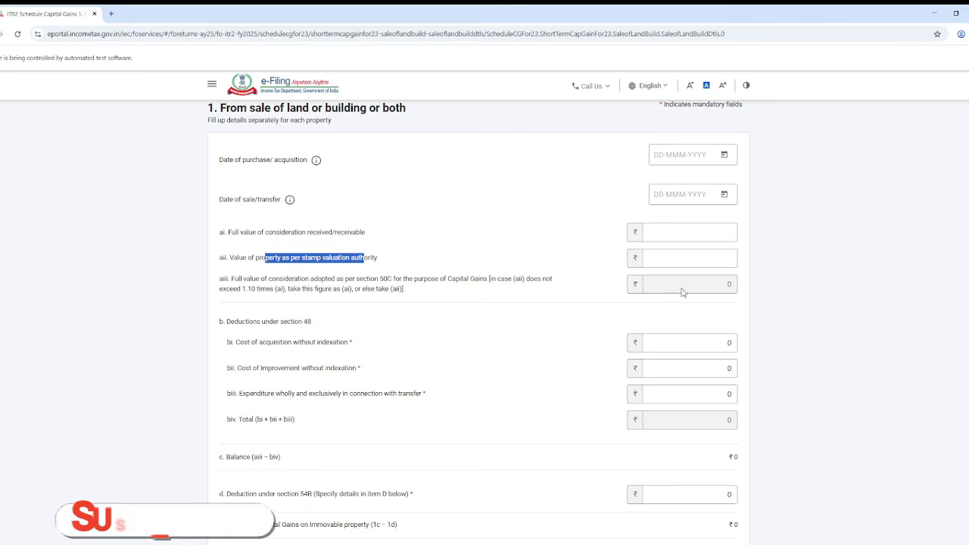
click(692, 258)
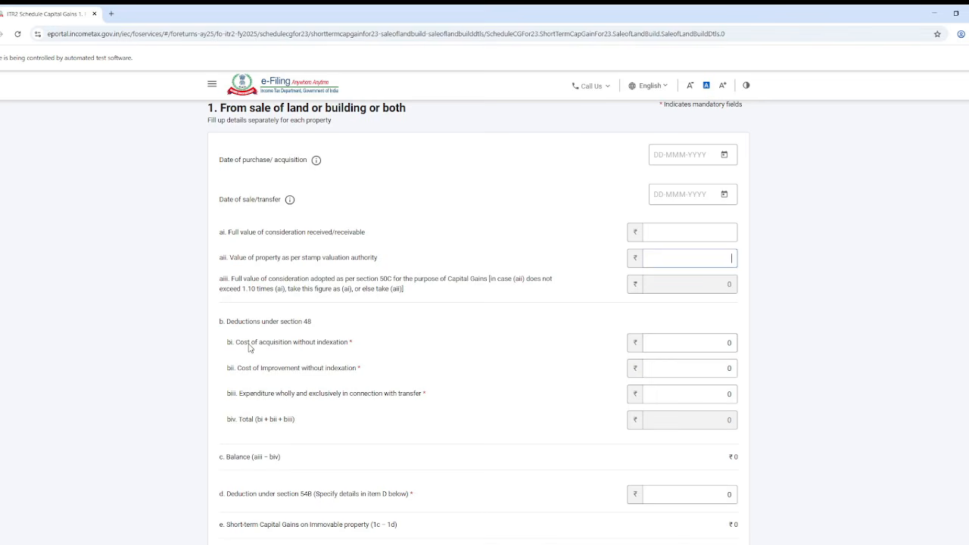
drag(250, 346, 352, 348)
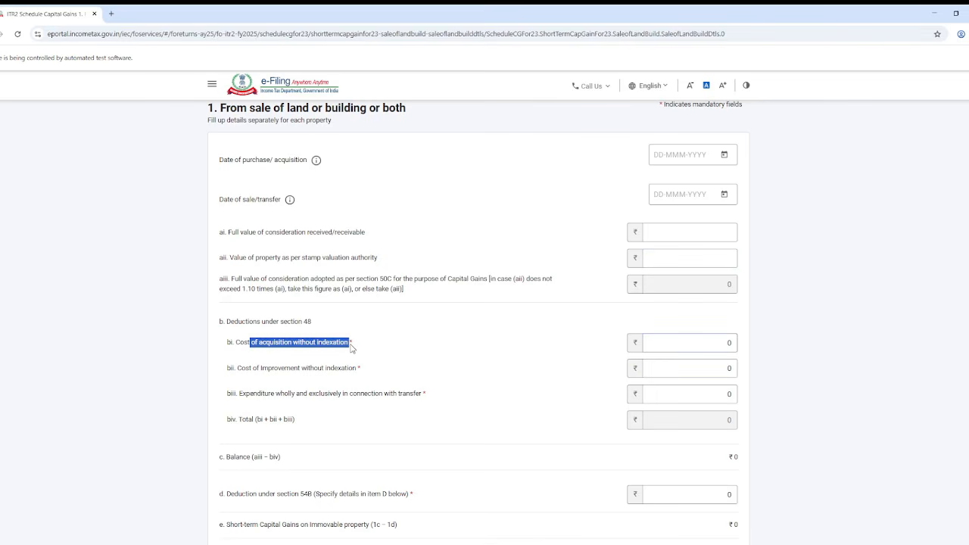
click(715, 342)
drag(714, 342, 766, 346)
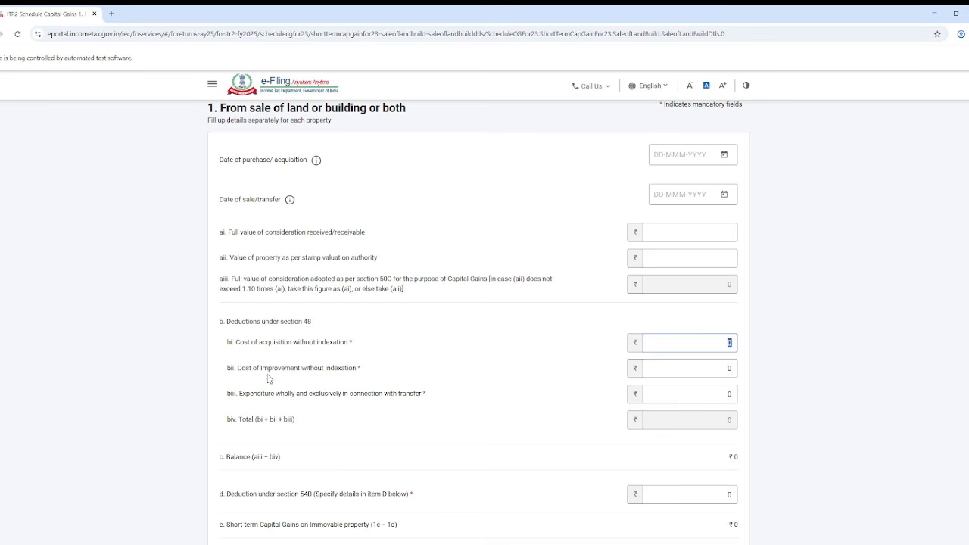
drag(248, 371, 327, 371)
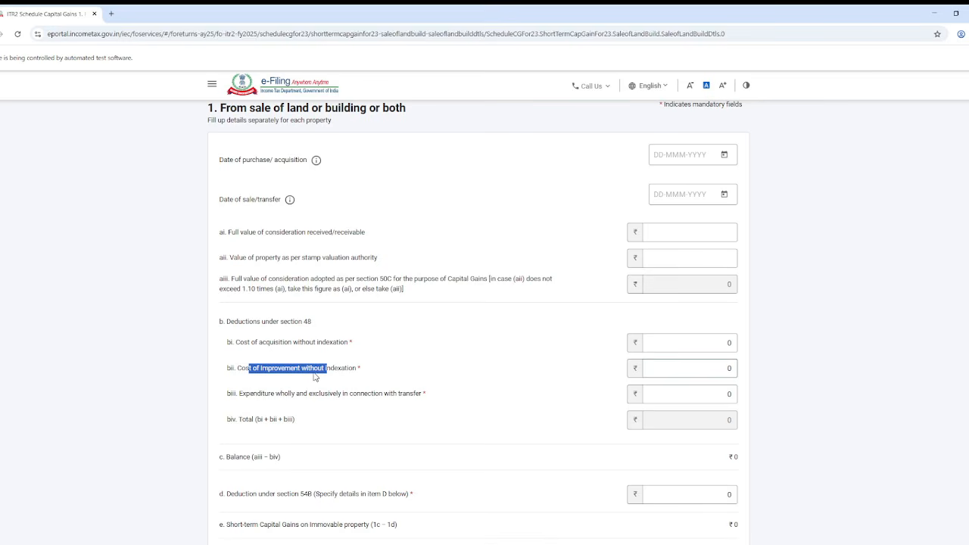
click(704, 369)
drag(258, 401, 414, 407)
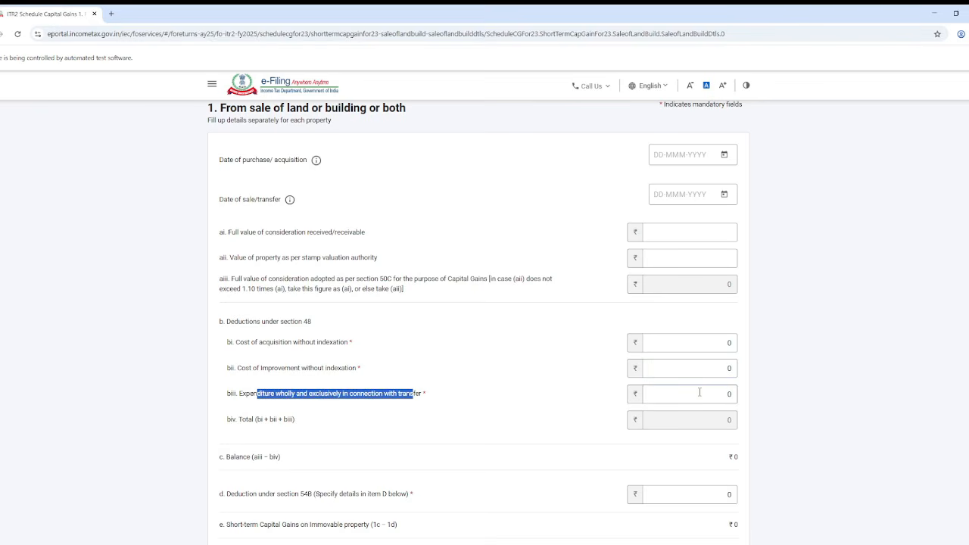
click(730, 395)
scroll(532, 446, down, 2)
scroll(532, 446, down, 2)
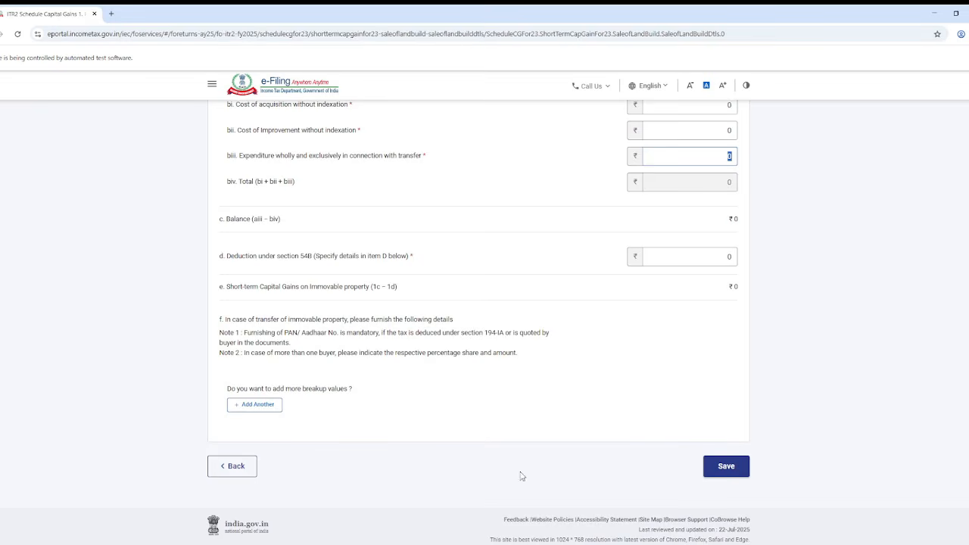
click(231, 466)
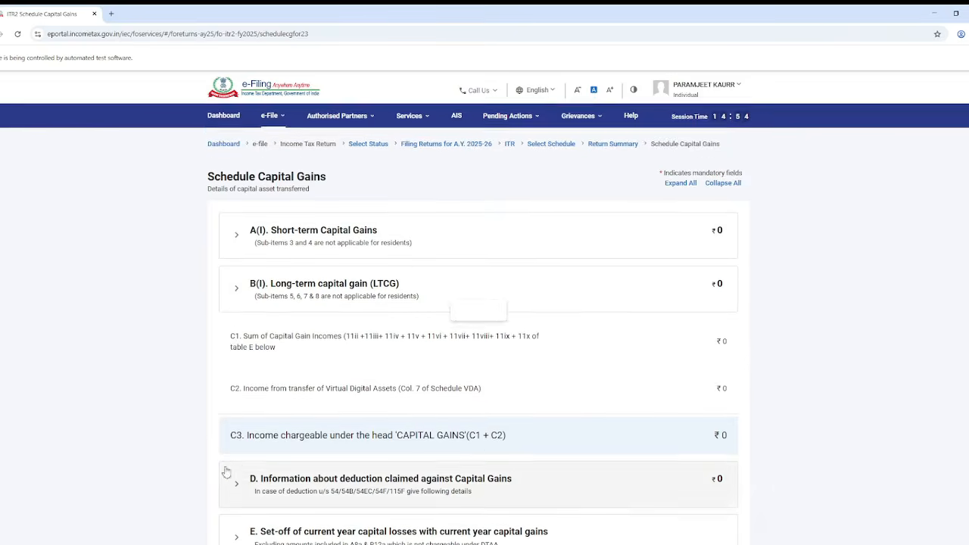
Expand item 2 under Short-term Capital Gains, for STT-paid equity shares or equity oriented mutual fund units (section 111A).
scroll(479, 435, down, 3)
scroll(368, 318, up, 1)
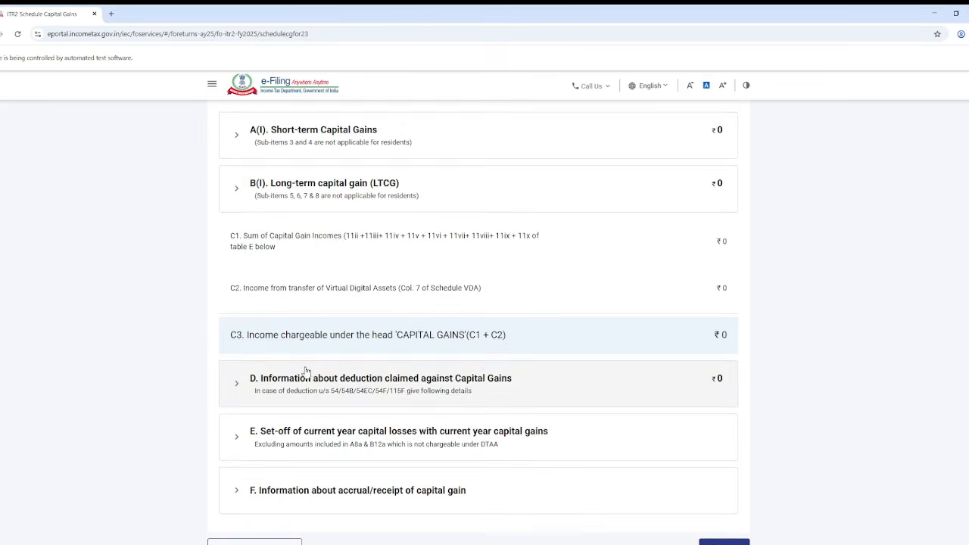
scroll(378, 227, up, 1)
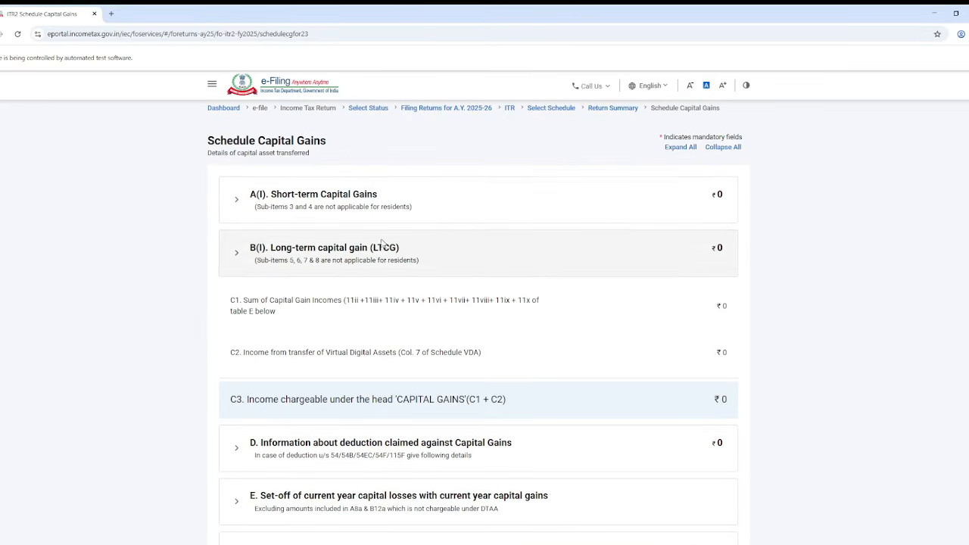
click(439, 193)
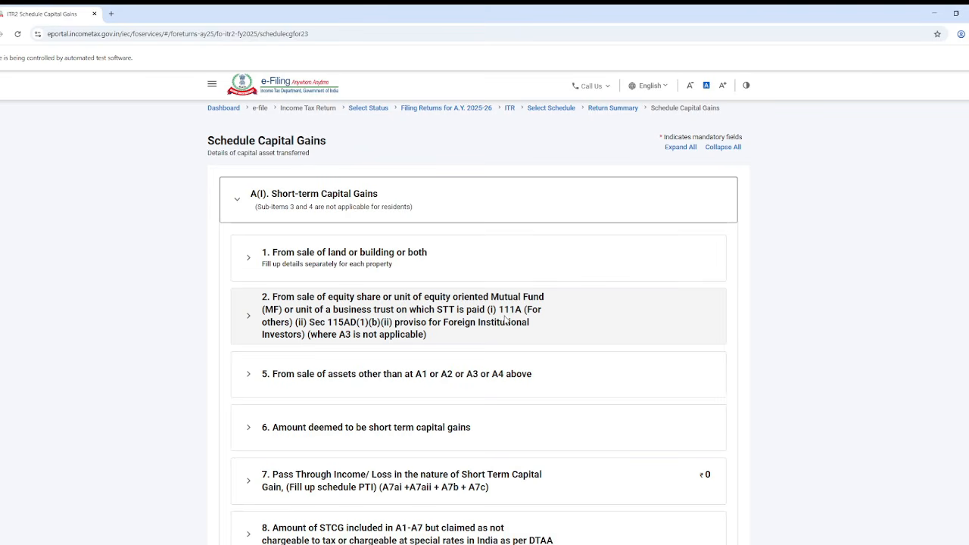
click(388, 315)
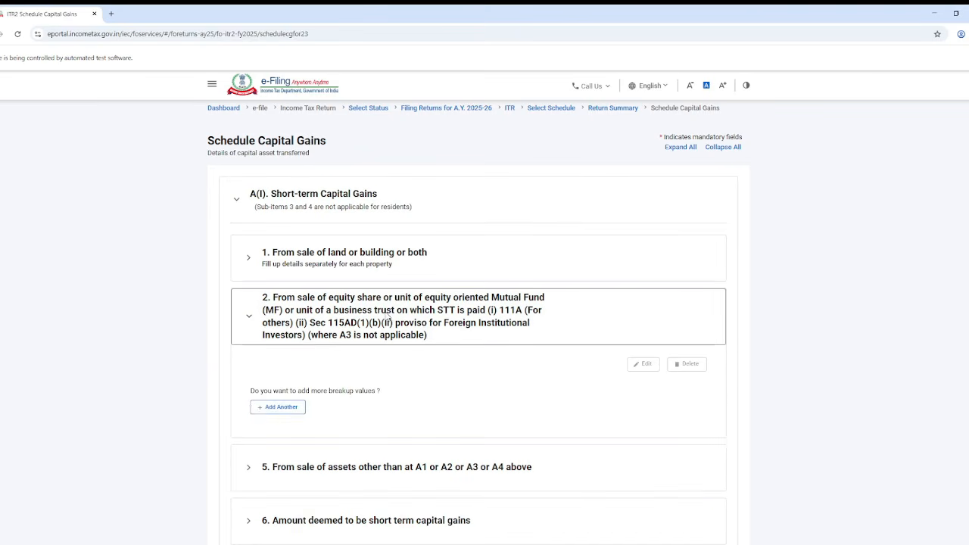
Add an entry for STT-paid equity shares or equity oriented mutual fund units and set its section to 111A [for others].
click(280, 408)
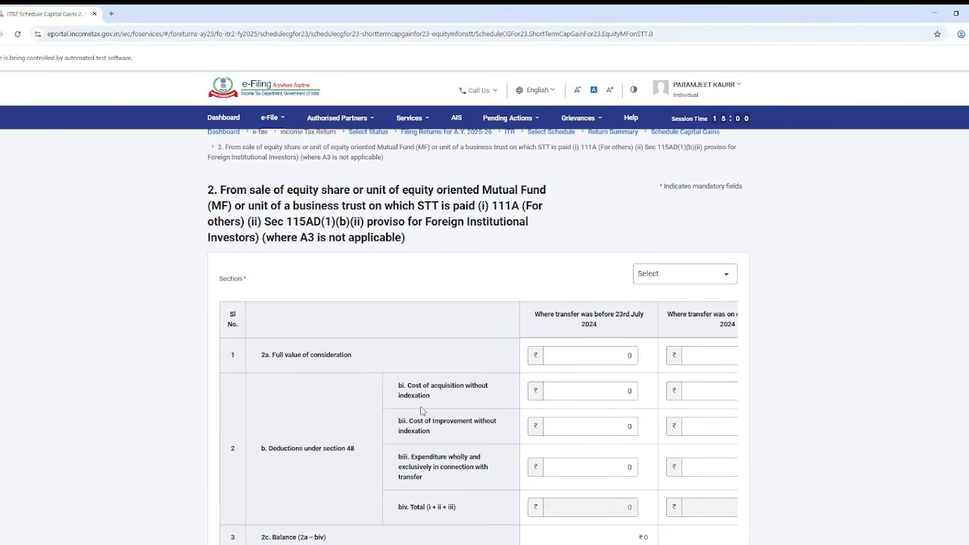
scroll(433, 407, down, 1)
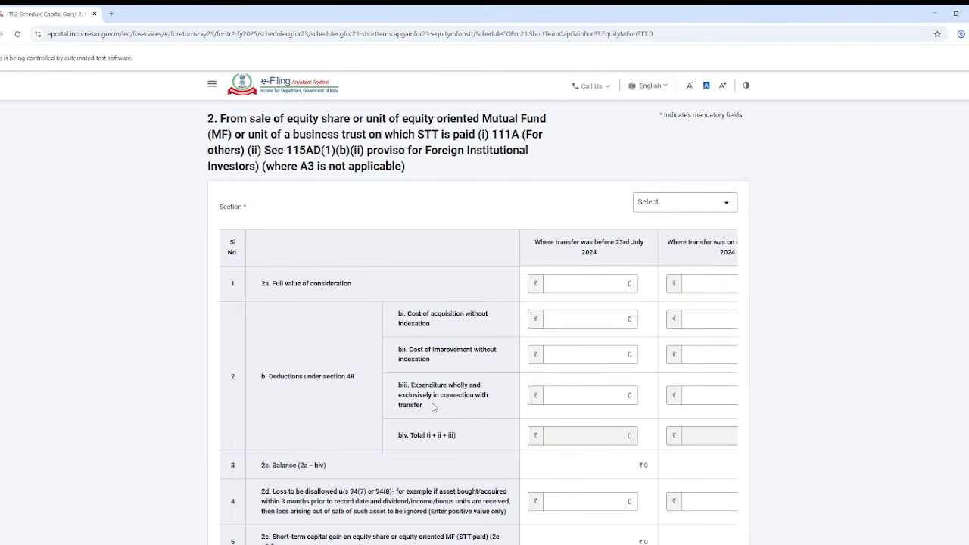
click(689, 210)
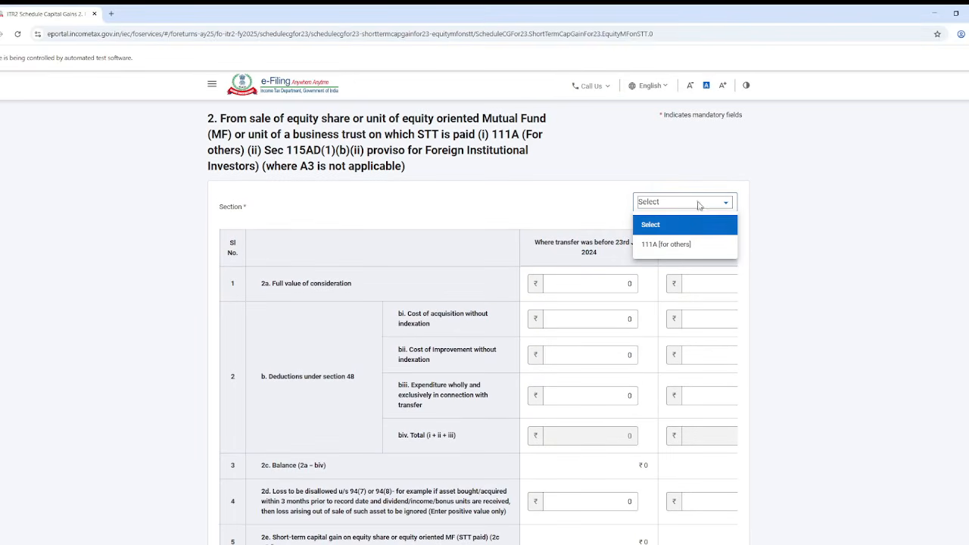
click(685, 250)
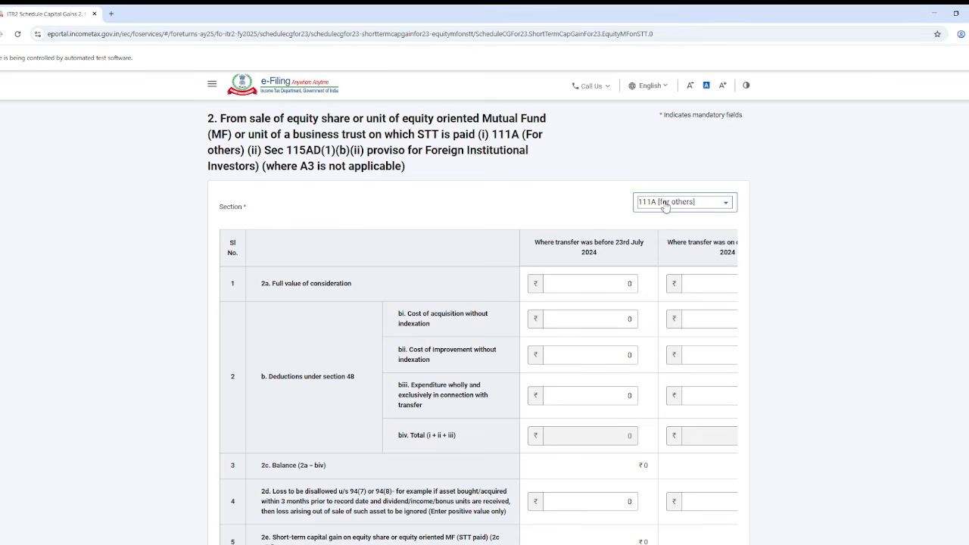
Compare the section 111A table's columns for transfers before 23rd July 2024 and on or after 23rd July 2024.
scroll(643, 329, down, 1)
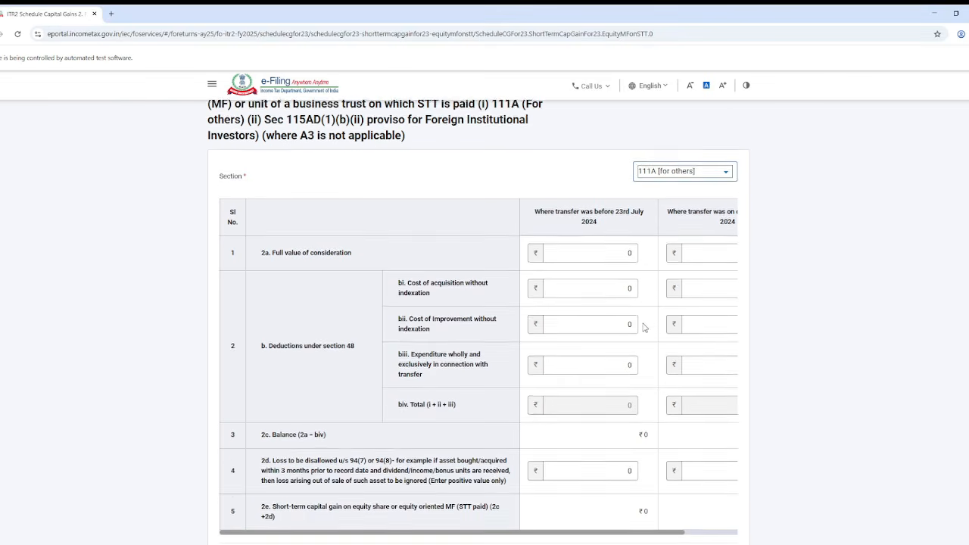
drag(586, 517, 666, 396)
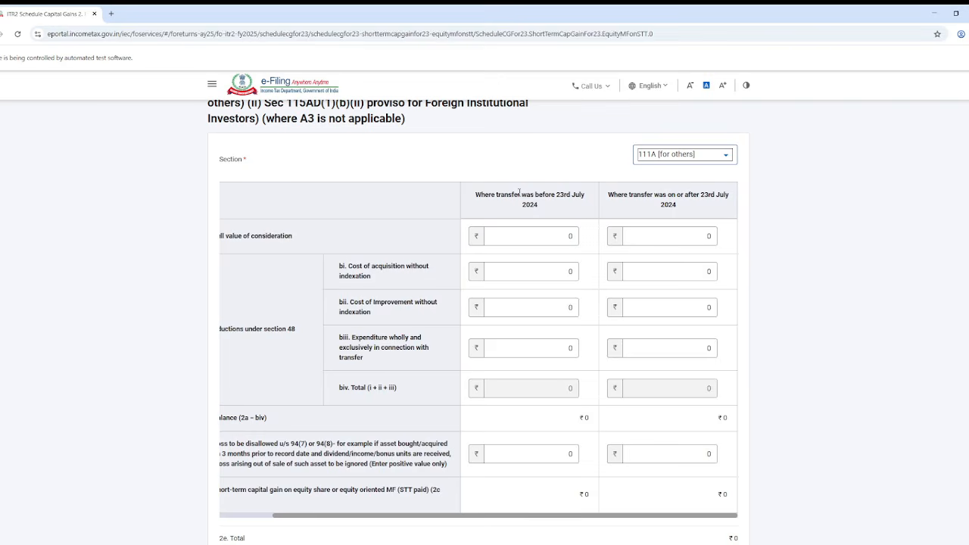
drag(520, 193, 555, 210)
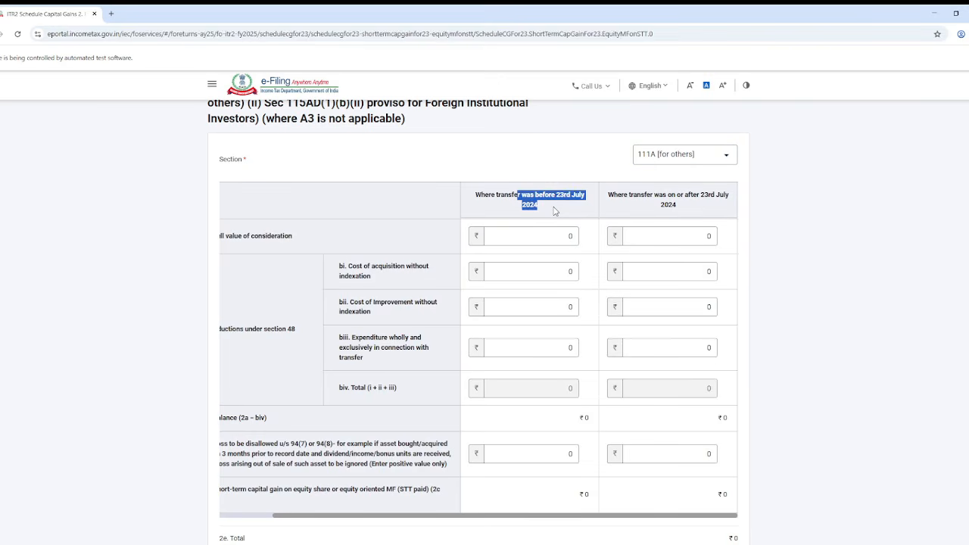
drag(650, 196, 687, 209)
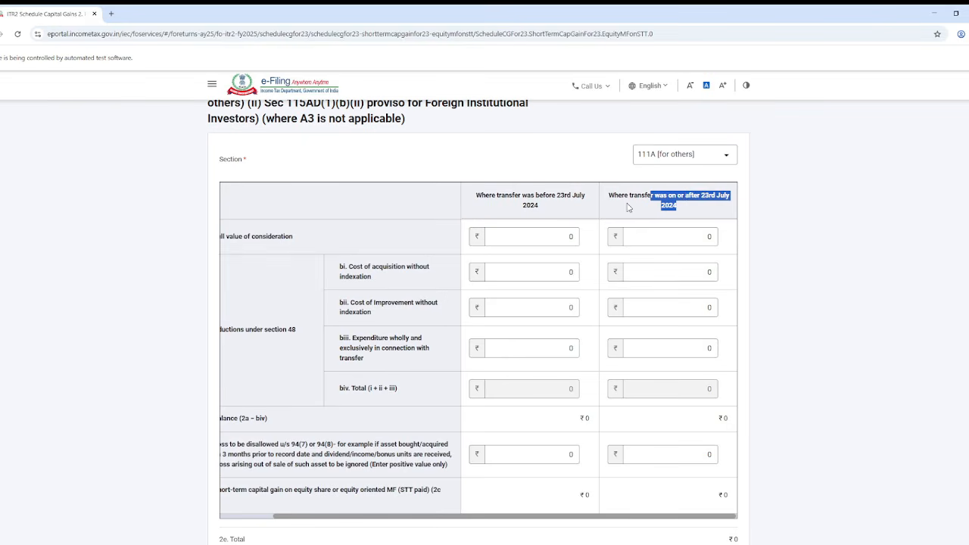
drag(470, 199, 538, 210)
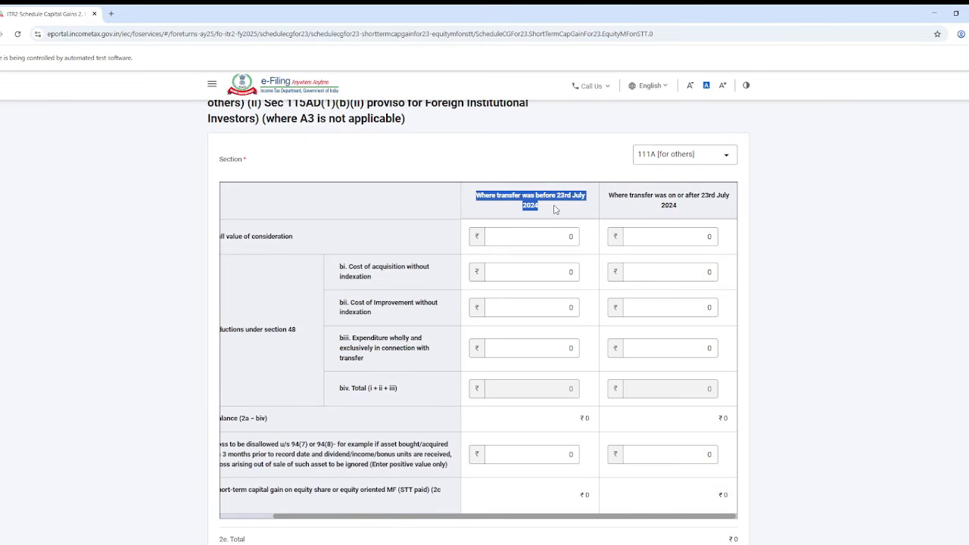
click(559, 195)
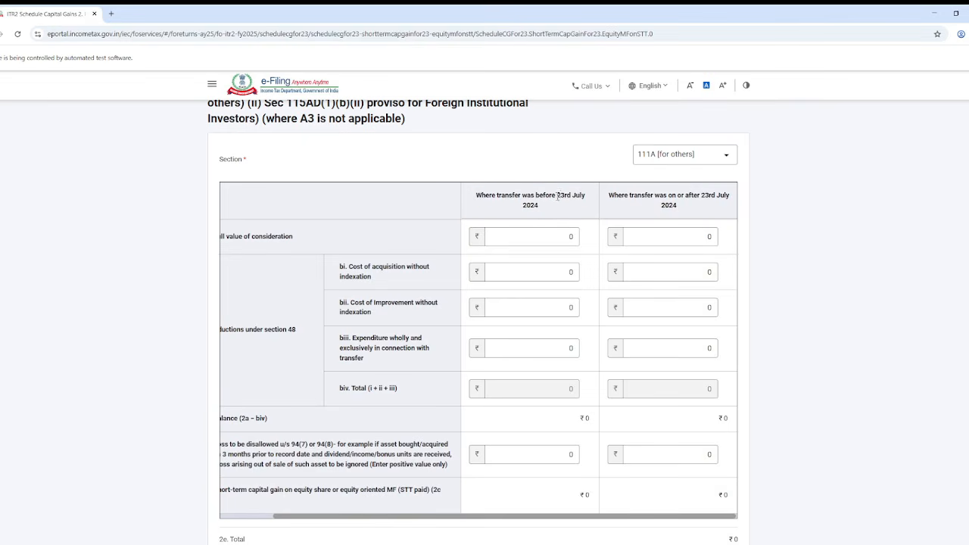
drag(559, 195, 563, 215)
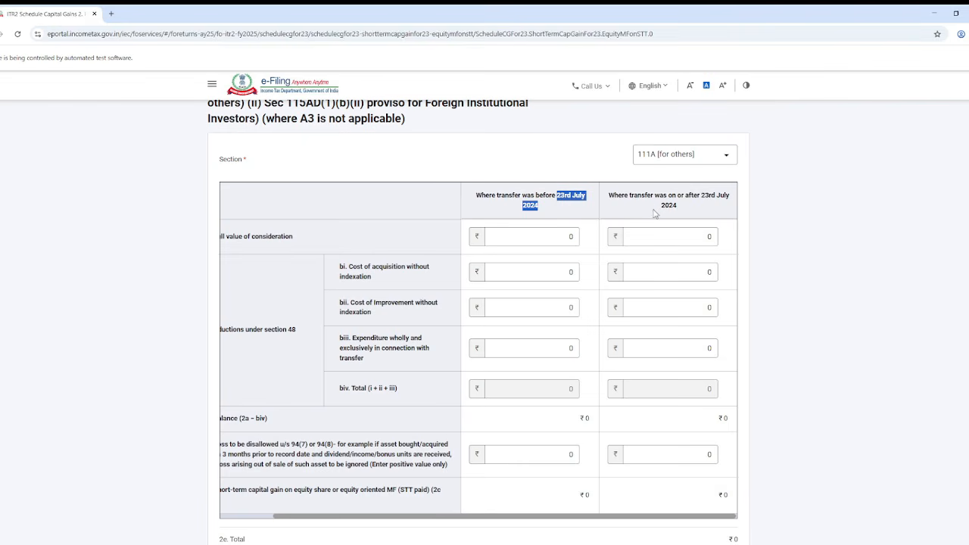
drag(684, 197, 685, 216)
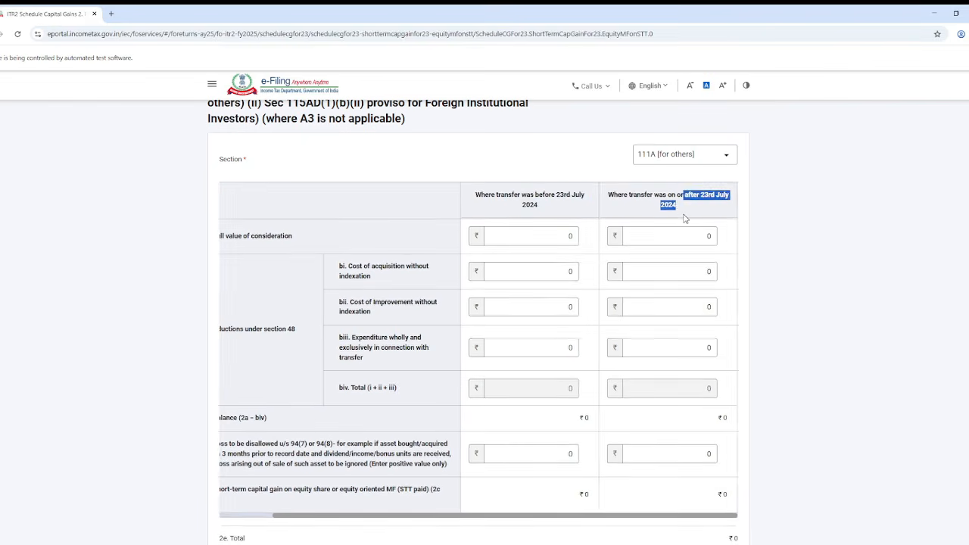
drag(545, 196, 547, 206)
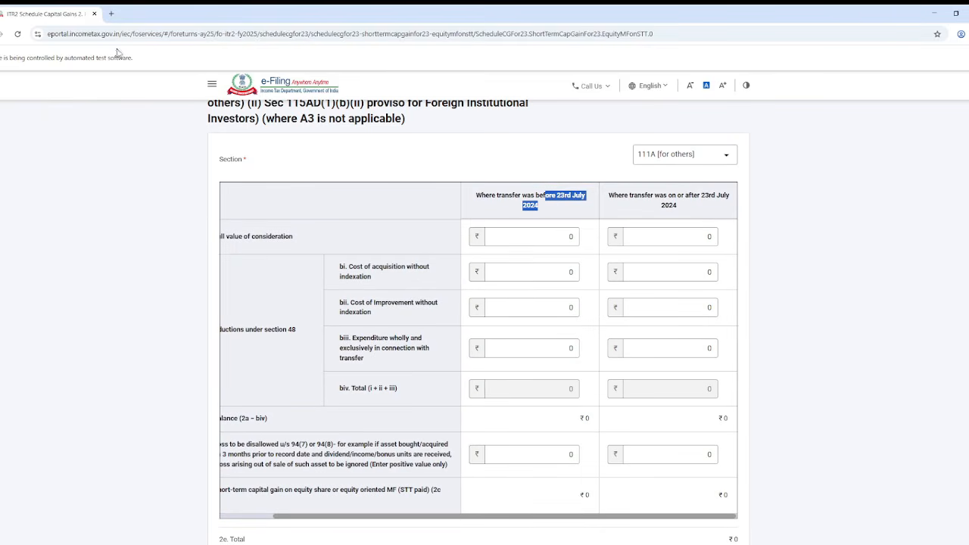
drag(657, 195, 673, 218)
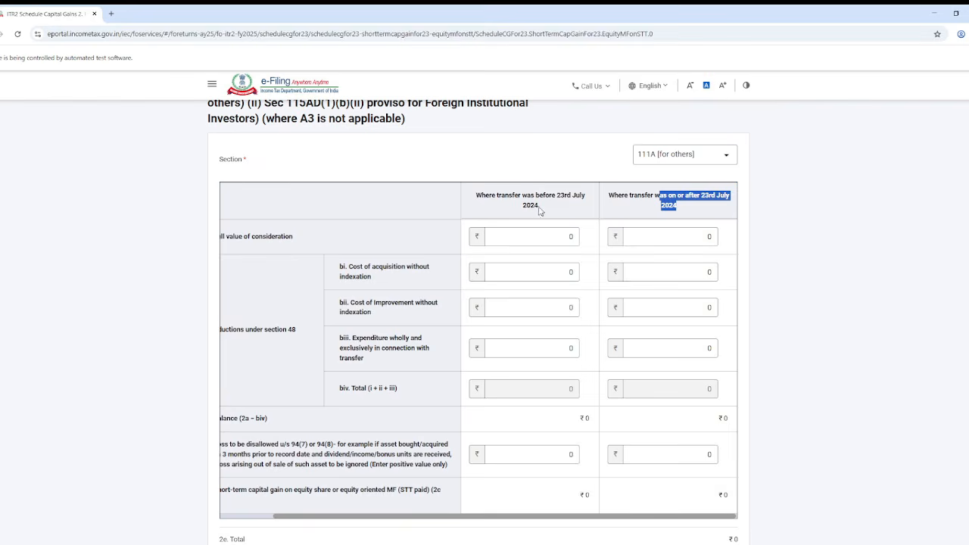
drag(543, 190, 545, 216)
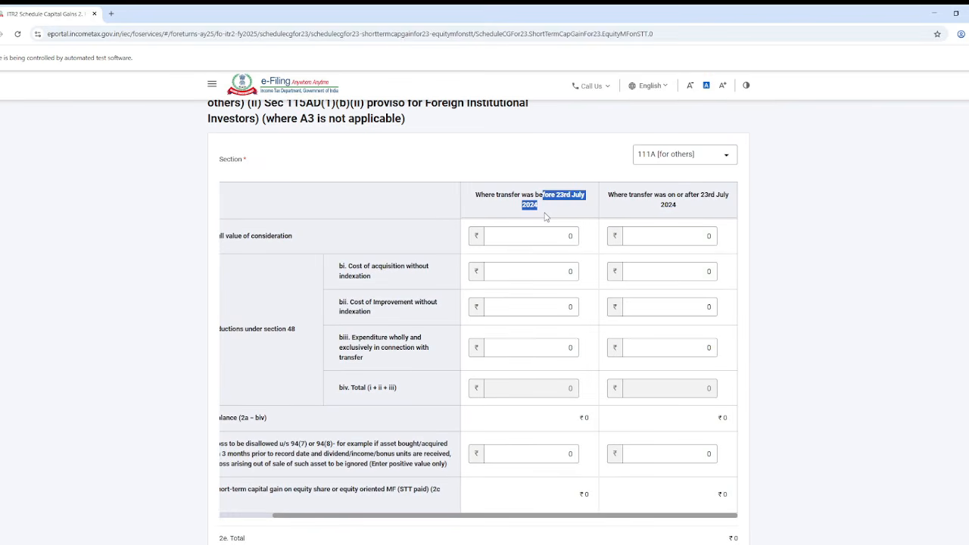
drag(666, 196, 687, 214)
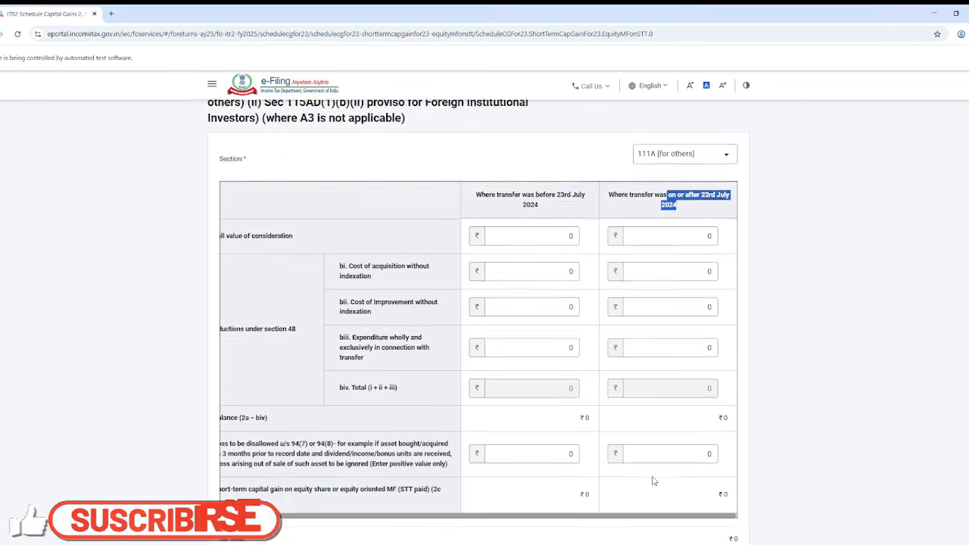
Examine the section 111A rows for full value of consideration, section 48 deductions and loss to be disallowed u/s 94(7) or 94(8).
scroll(654, 478, down, 2)
scroll(653, 478, up, 1)
drag(663, 472, 553, 472)
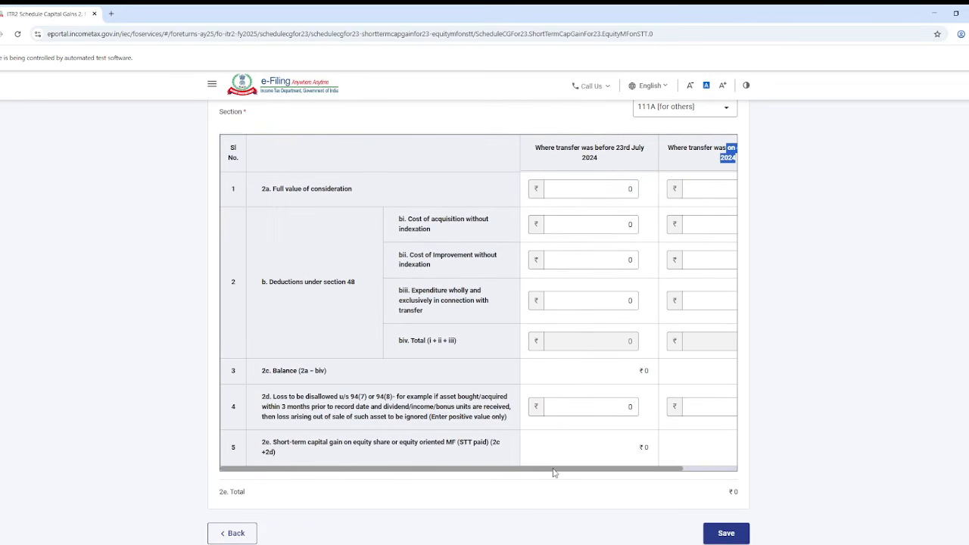
double_click(629, 188)
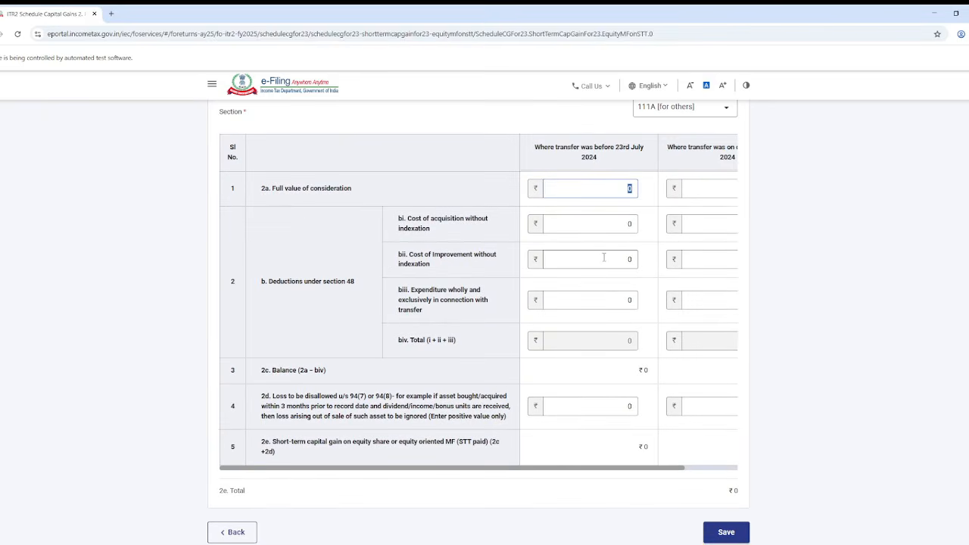
double_click(616, 229)
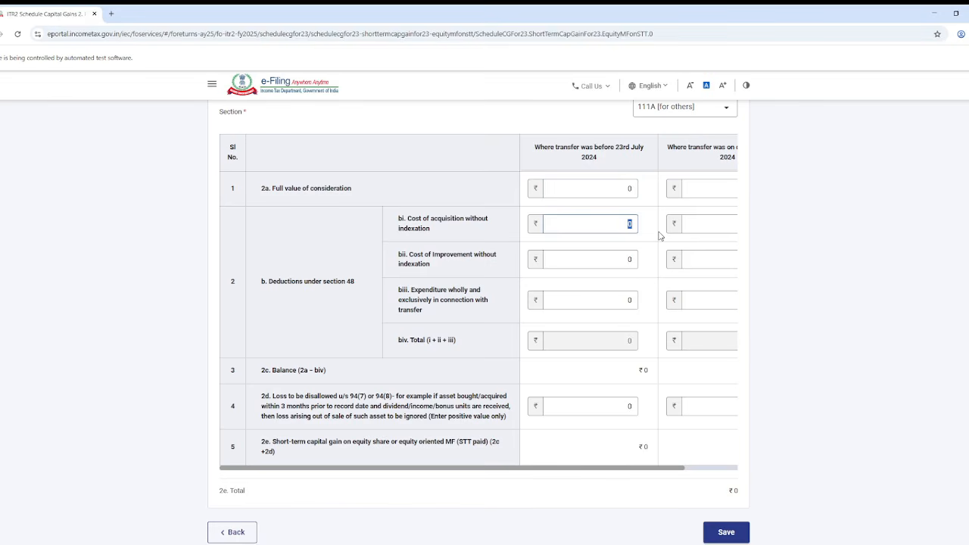
double_click(626, 263)
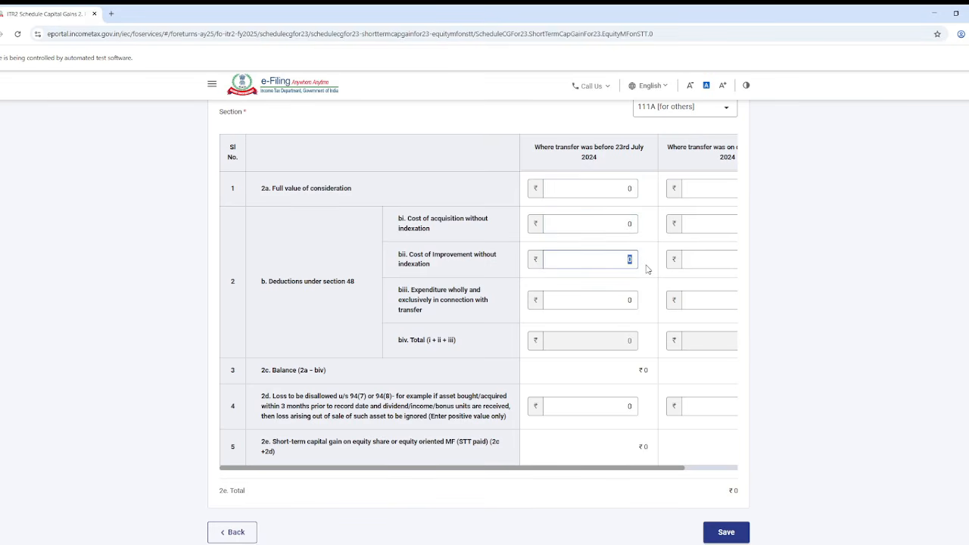
double_click(629, 301)
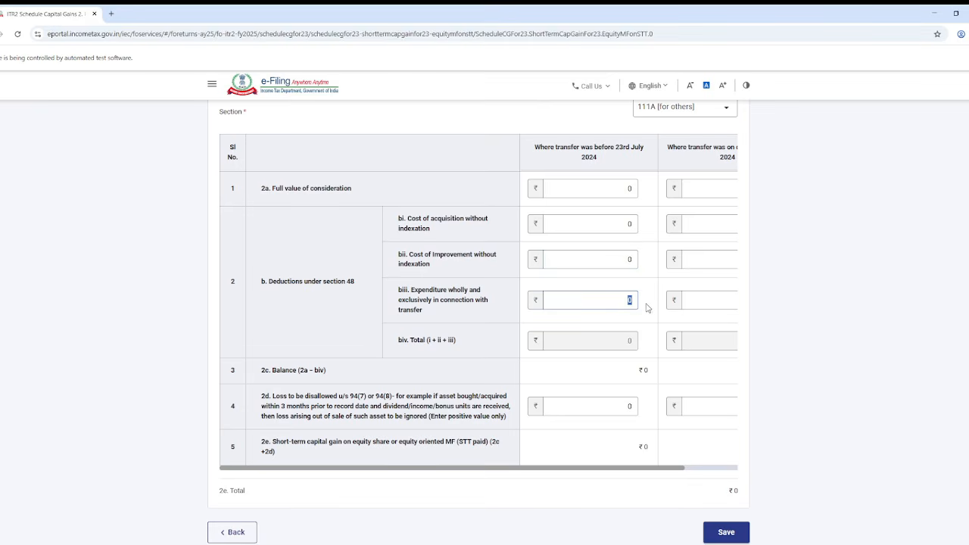
scroll(578, 419, down, 1)
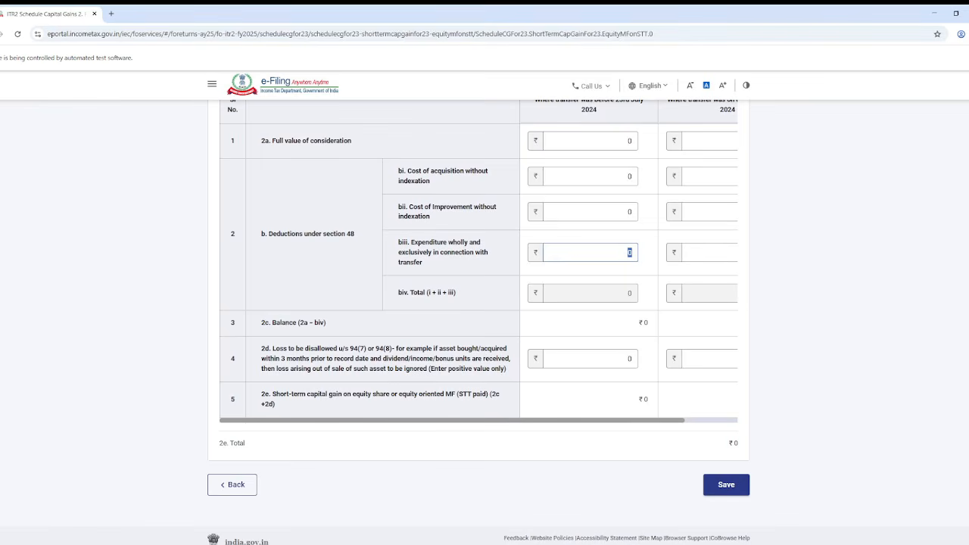
key(alt+Tab)
drag(302, 351, 510, 383)
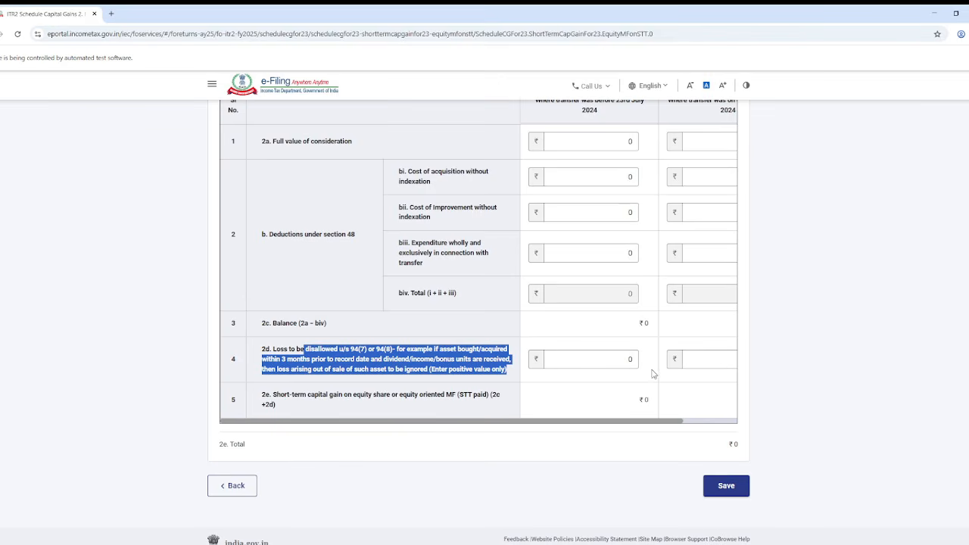
scroll(654, 401, up, 1)
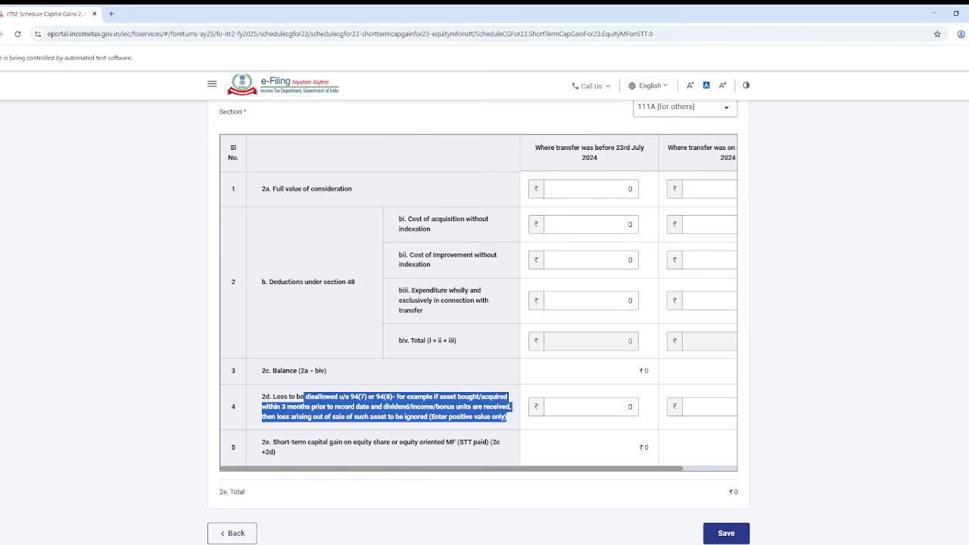
key(alt+Tab)
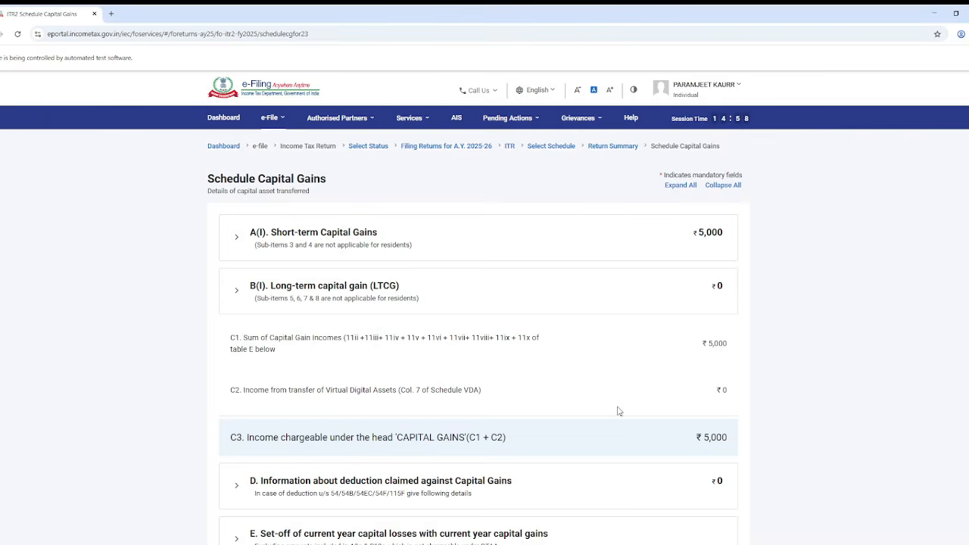
Start a new entry for sale of land or building or both under Long-term capital gain (LTCG).
click(545, 302)
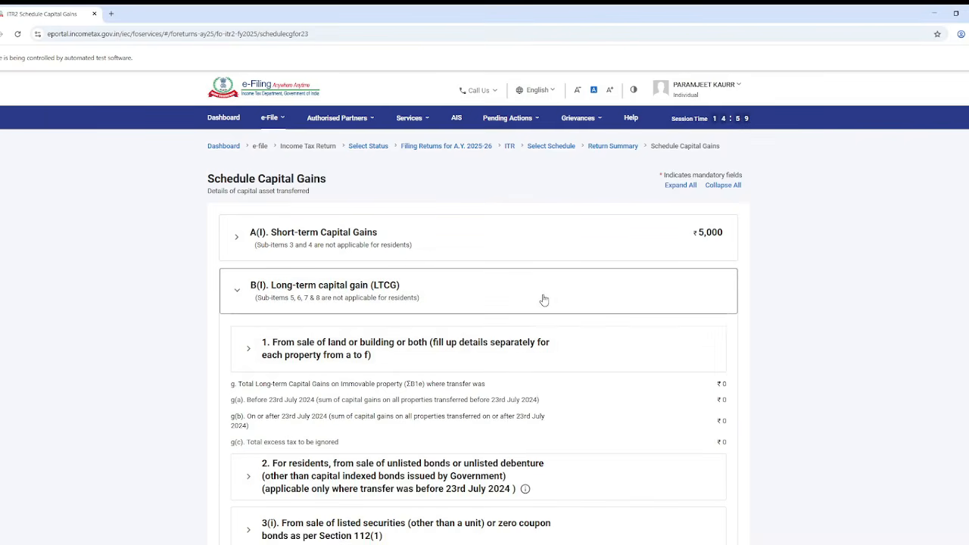
scroll(533, 388, down, 2)
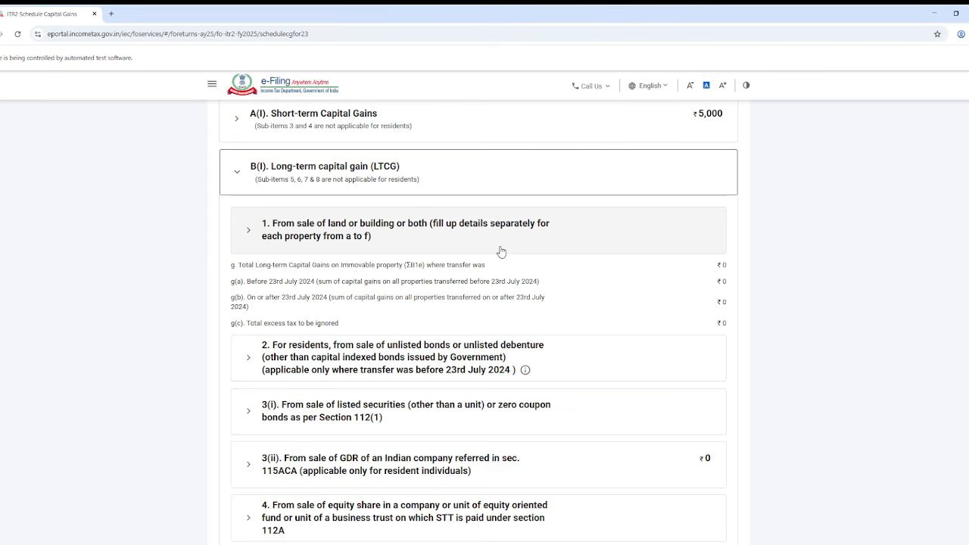
click(402, 233)
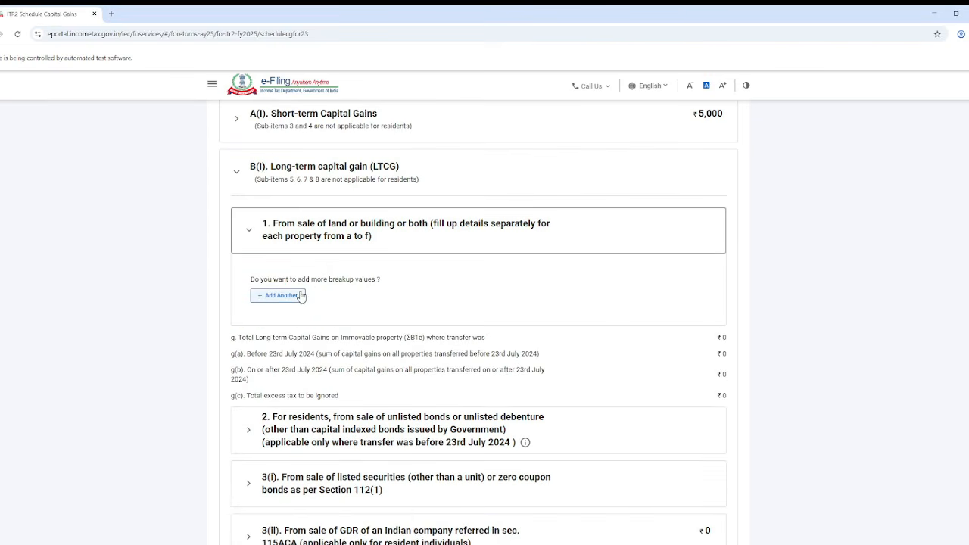
click(288, 295)
Examine the property entry's purchase and sale dates, full value of consideration, stamp valuation and section 48 cost of acquisition fields.
scroll(452, 437, down, 3)
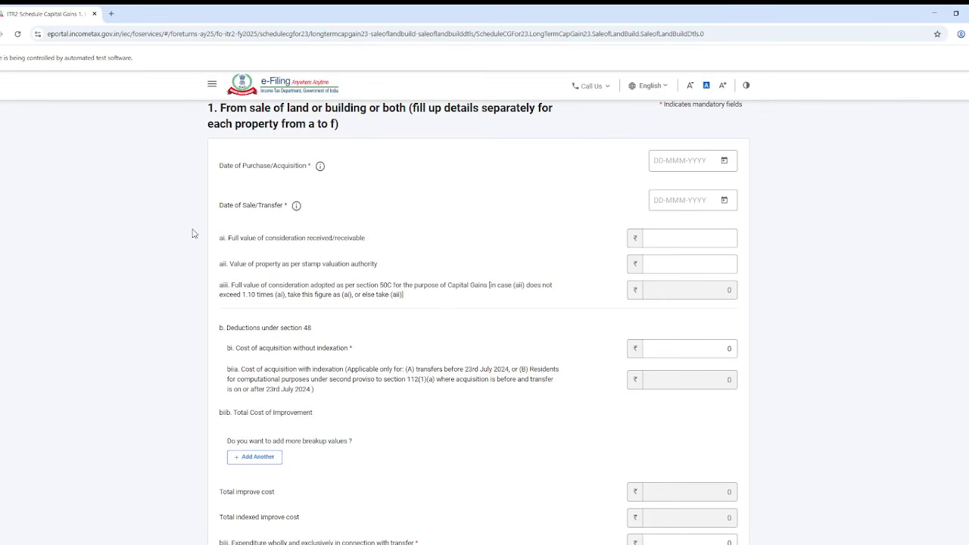
drag(227, 166, 255, 211)
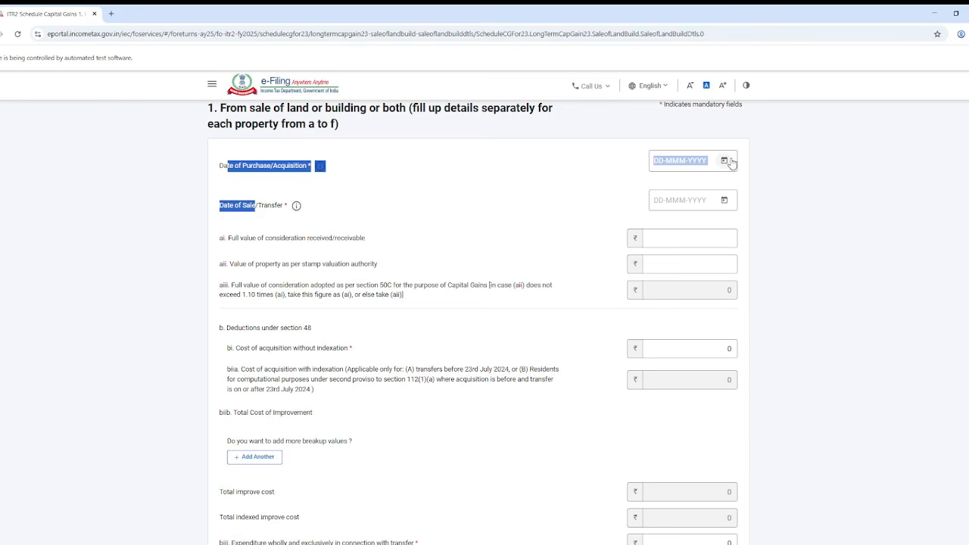
click(739, 178)
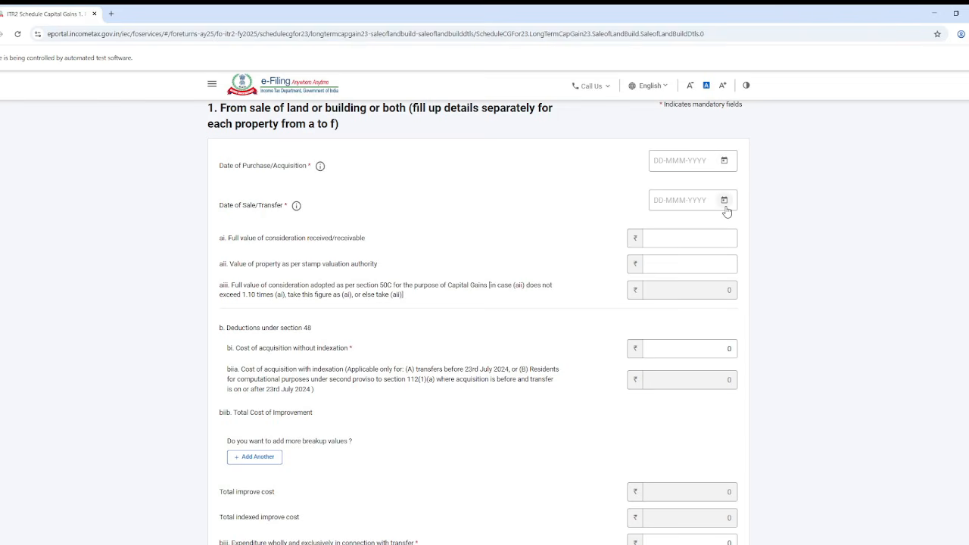
drag(261, 242, 356, 245)
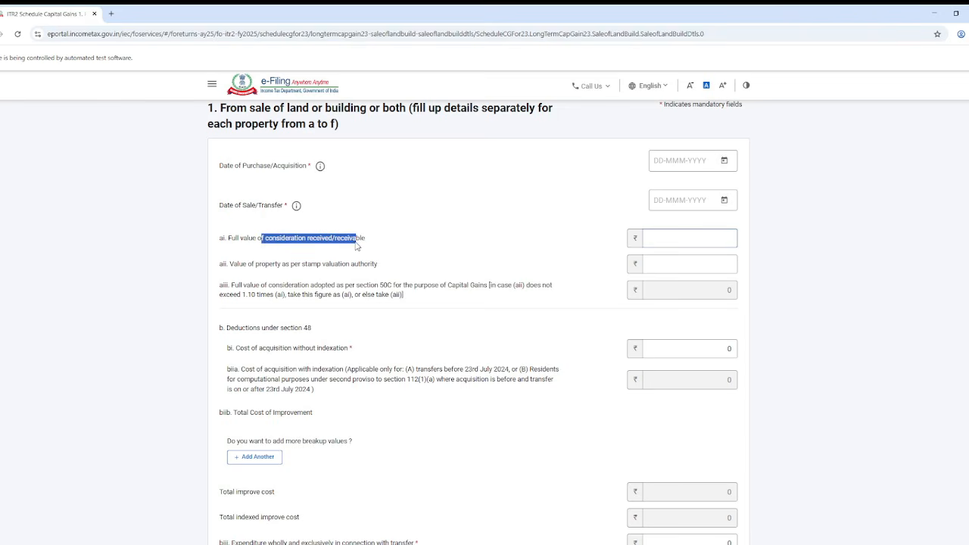
click(691, 237)
drag(281, 265, 381, 268)
click(690, 266)
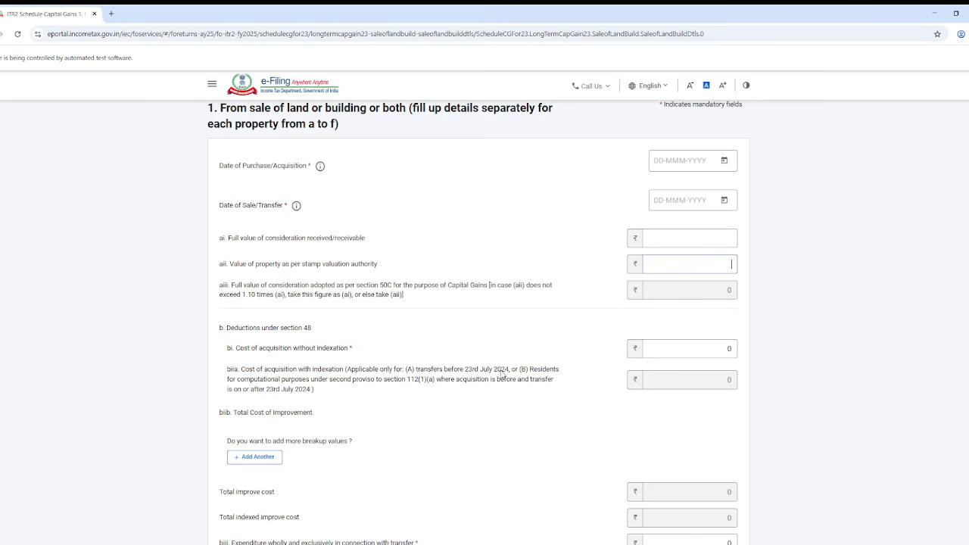
drag(262, 350, 354, 354)
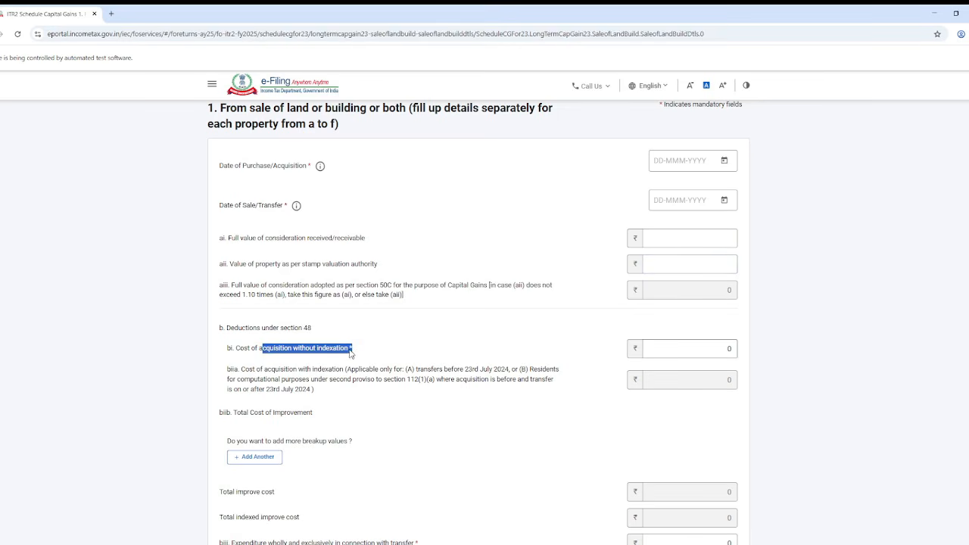
click(723, 348)
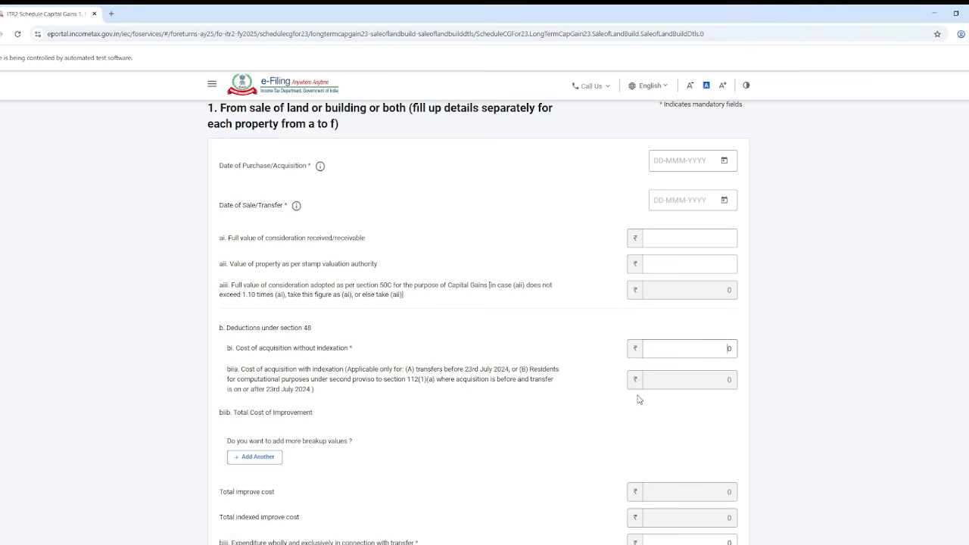
scroll(558, 432, down, 1)
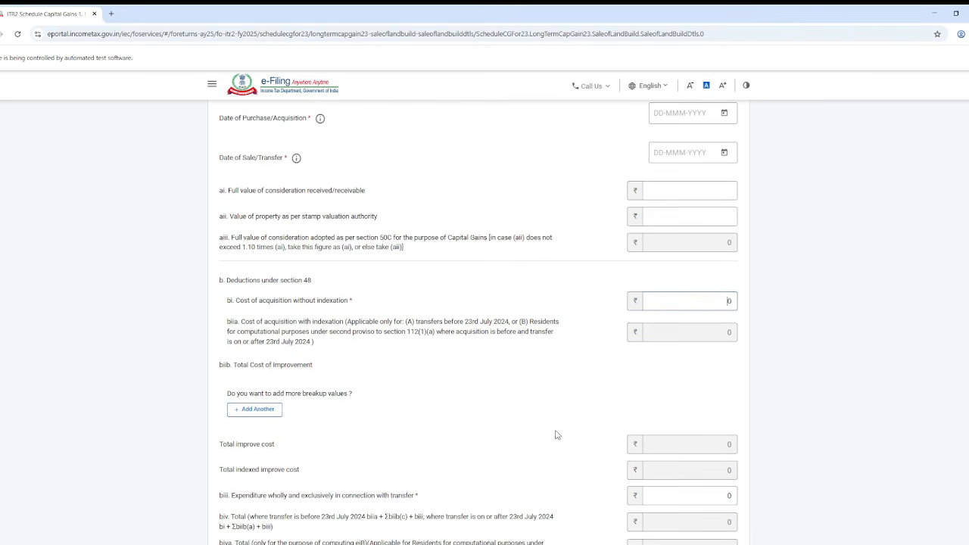
scroll(553, 435, down, 2)
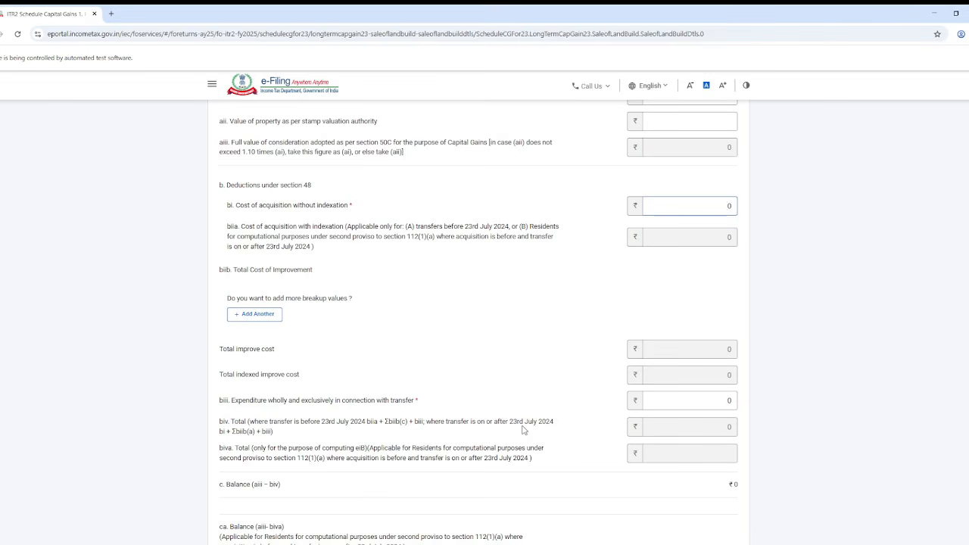
Add a breakup row under Total Cost of Improvement and check the choices for Year of Improvement.
click(256, 315)
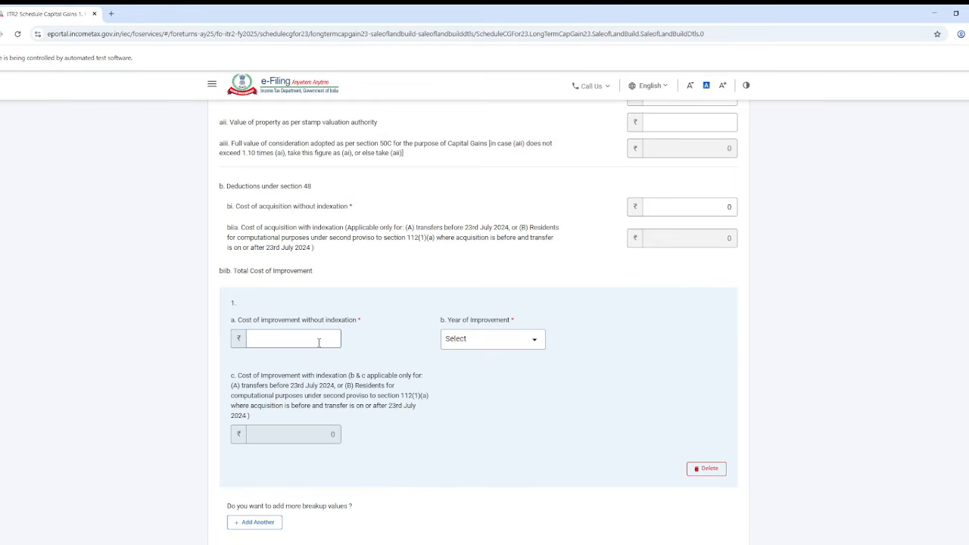
click(502, 341)
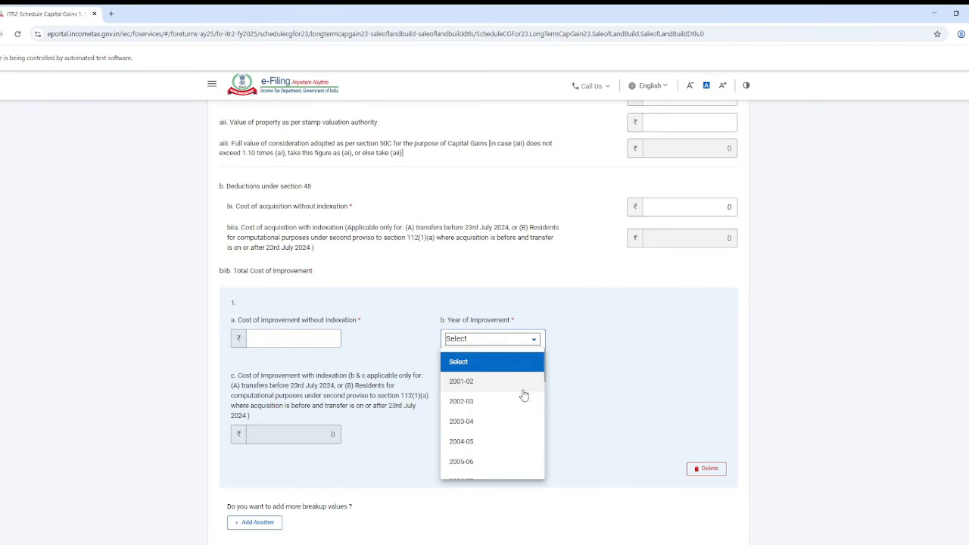
click(532, 528)
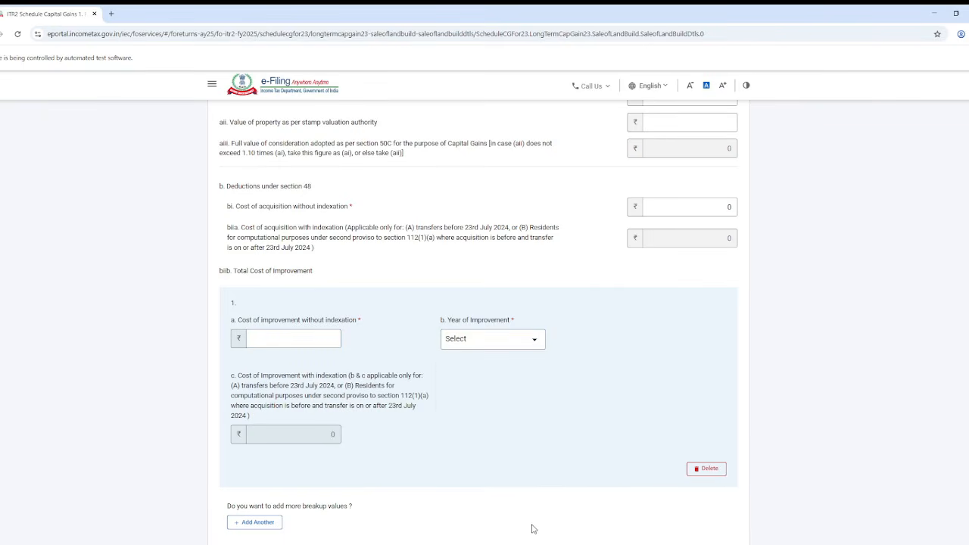
Check the transfer expenditure and remaining long-term gain rows of the property entry, and return to Schedule Capital Gains.
scroll(532, 529, down, 3)
scroll(532, 528, down, 1)
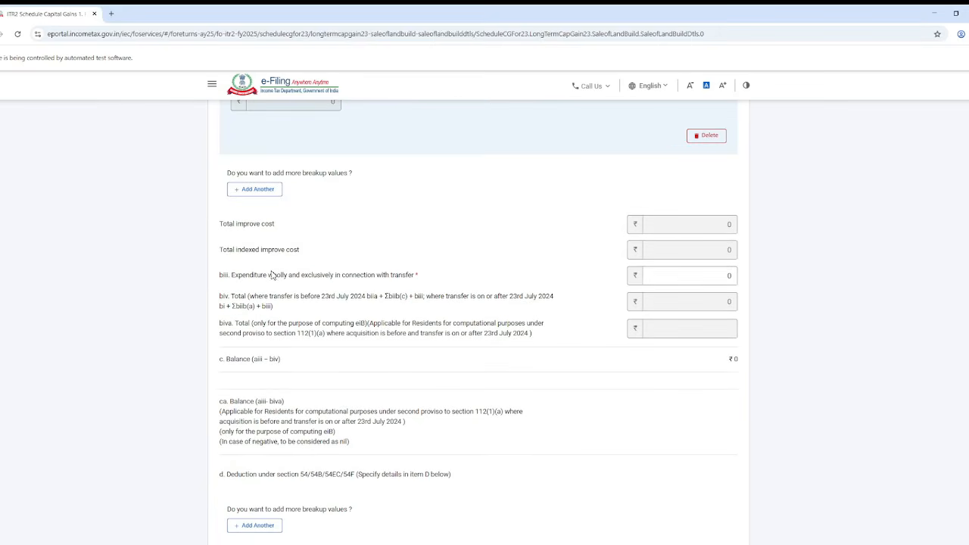
drag(261, 275, 423, 275)
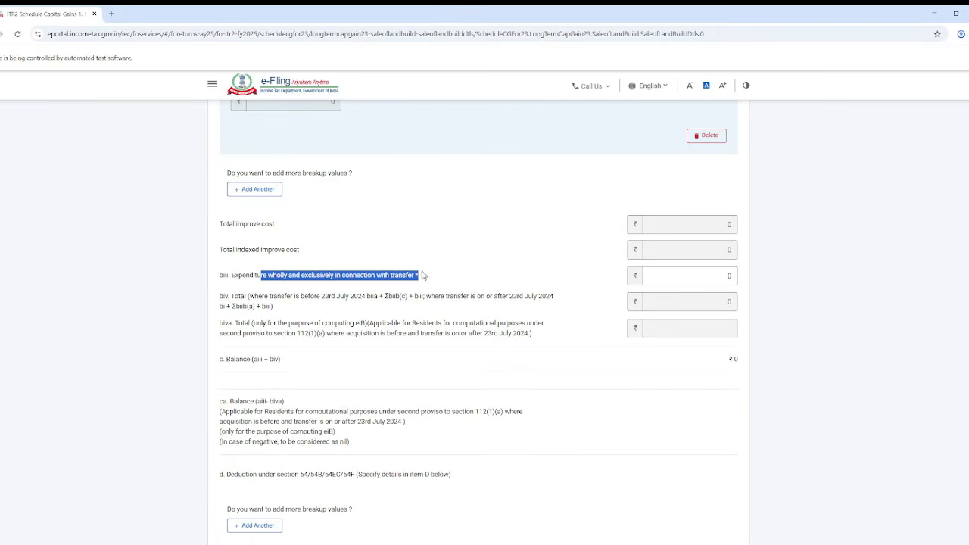
click(702, 274)
scroll(746, 430, down, 3)
scroll(747, 430, down, 3)
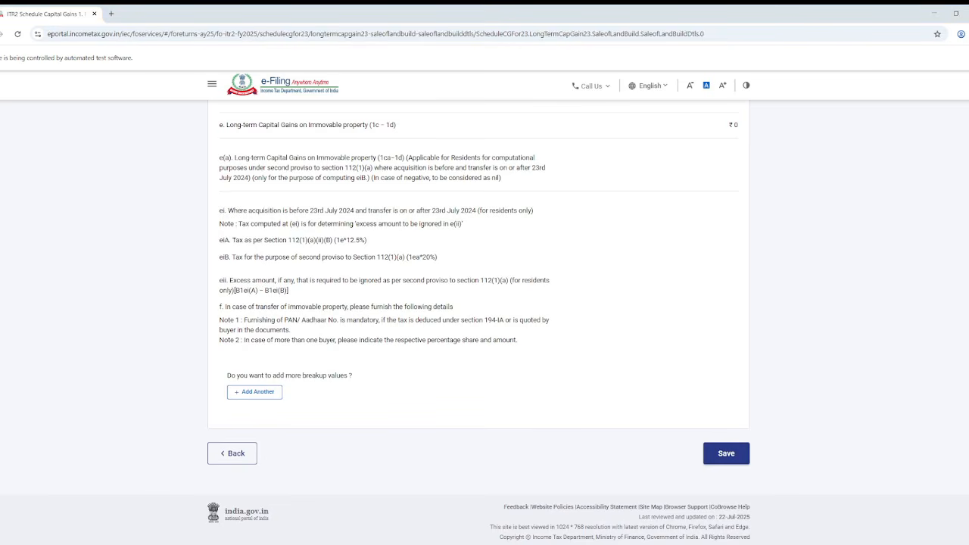
click(726, 453)
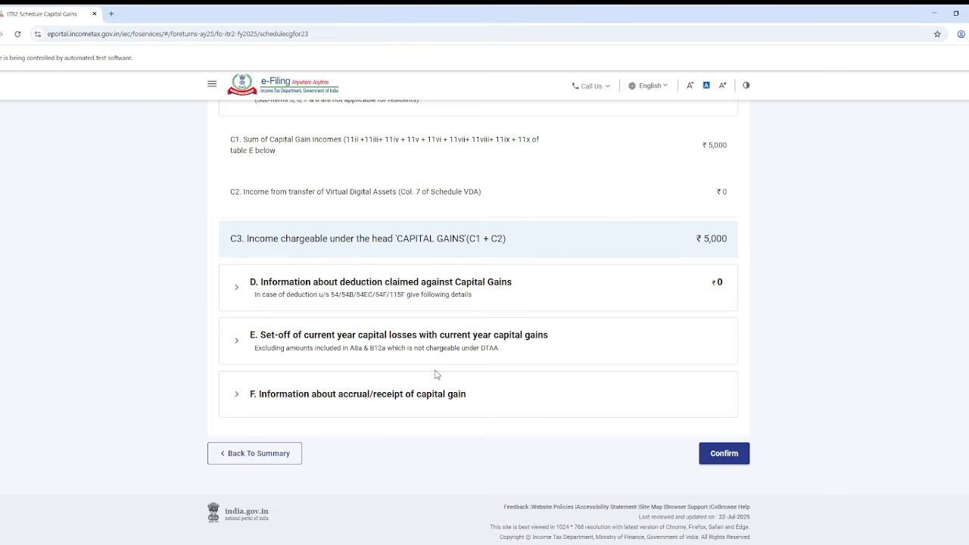
Expand section E and examine the set-off of current year capital losses against short-term and long-term gains.
click(450, 348)
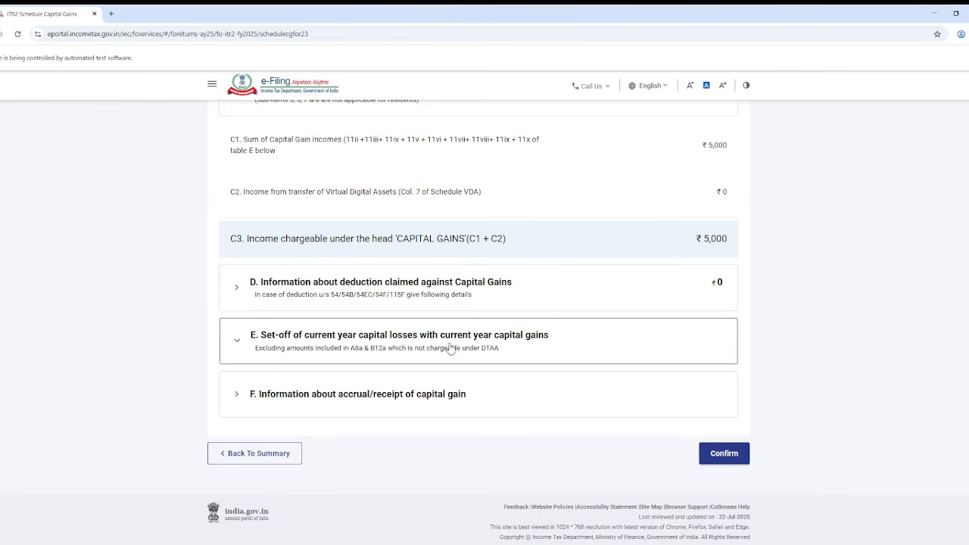
scroll(498, 417, down, 3)
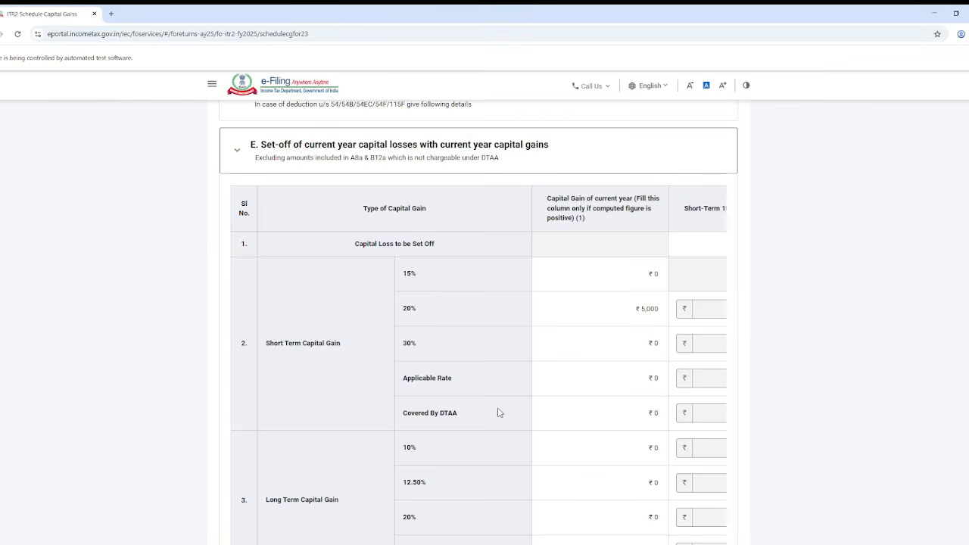
scroll(498, 412, down, 2)
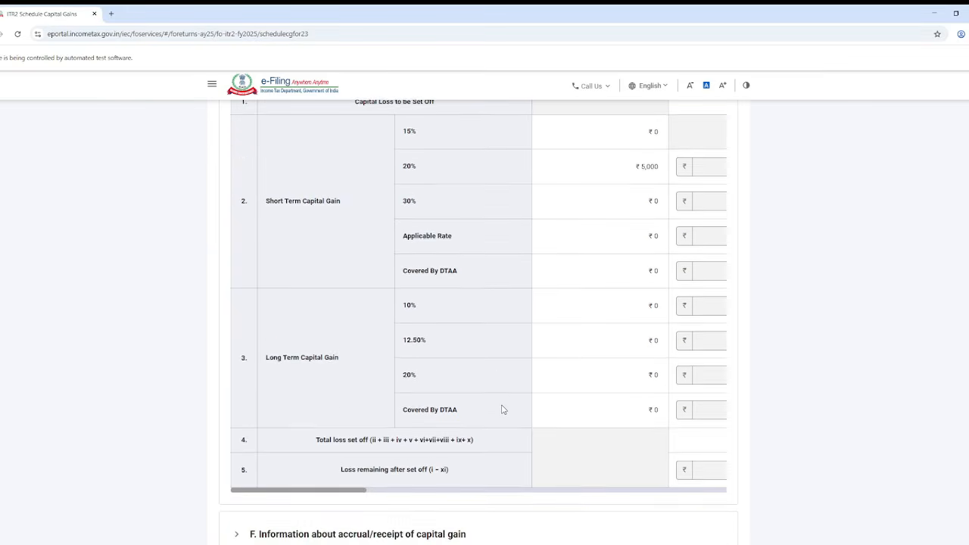
scroll(501, 408, up, 1)
scroll(501, 408, down, 2)
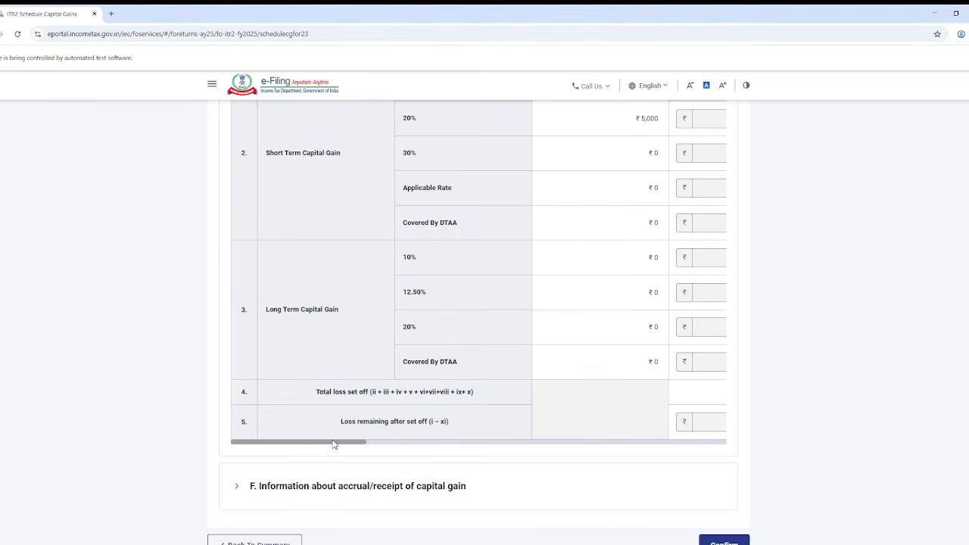
scroll(447, 448, down, 2)
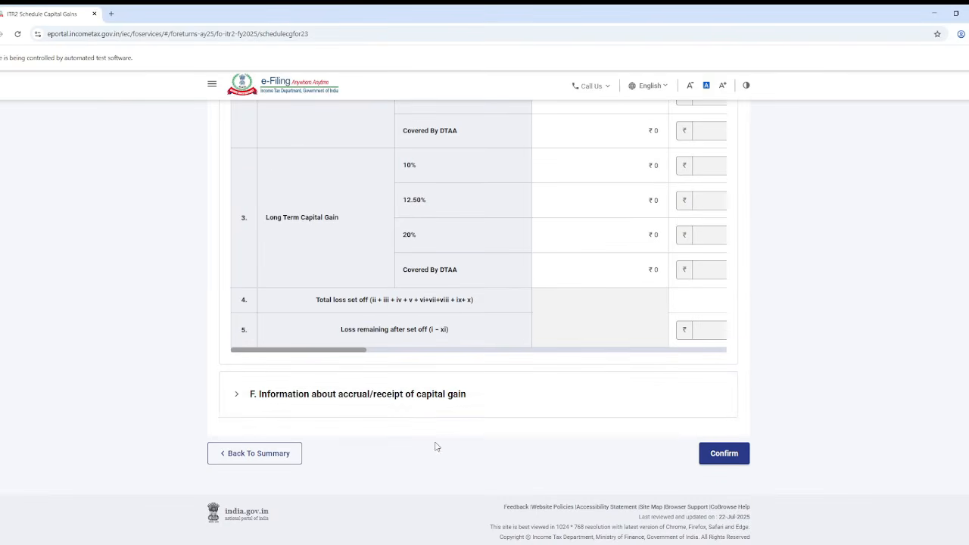
Review section F on accrual/receipt of capital gain and confirm Schedule Capital Gains.
click(419, 408)
scroll(421, 408, down, 3)
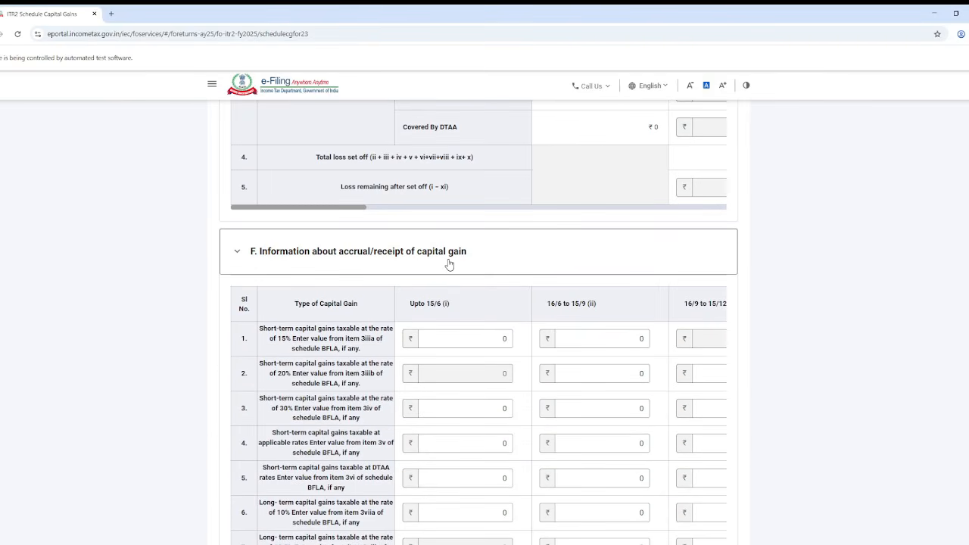
scroll(449, 263, down, 5)
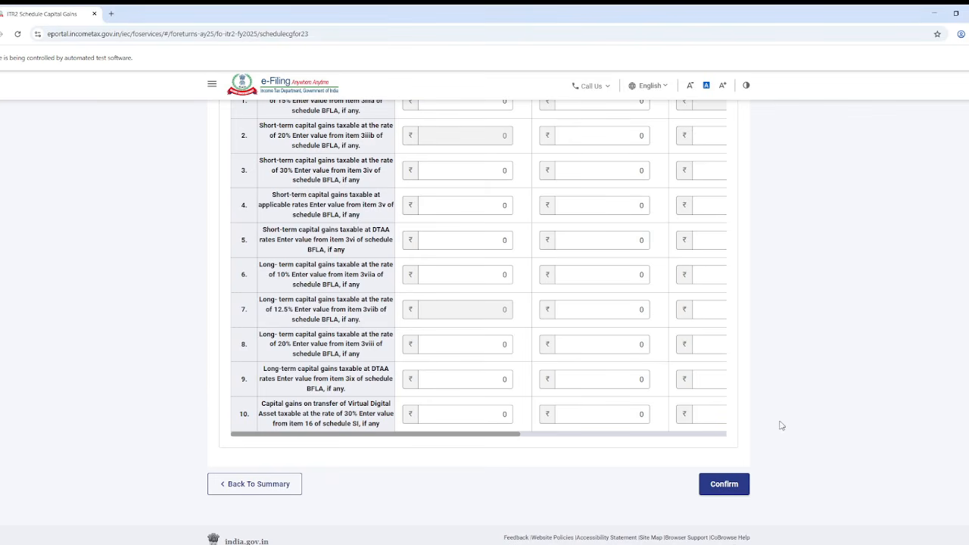
click(732, 500)
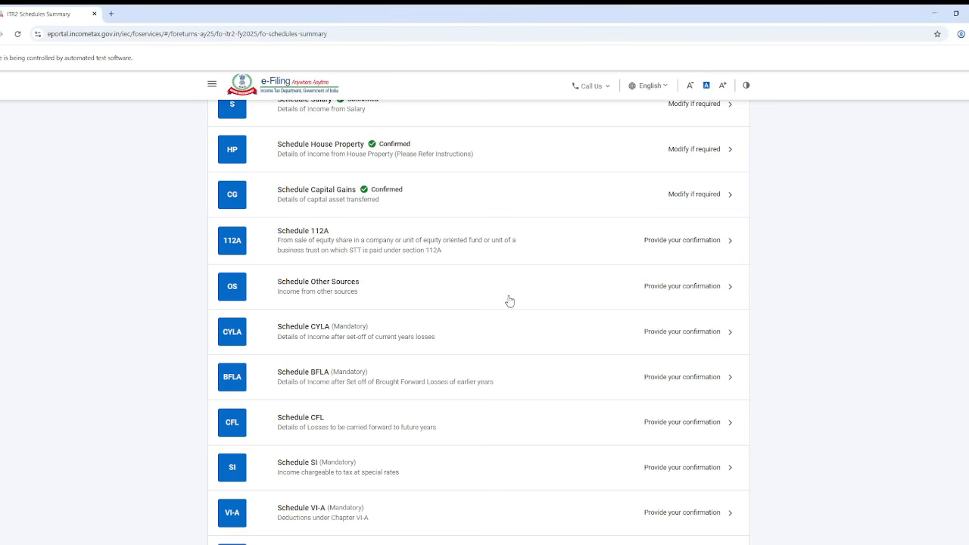
Open Schedule 112A, acknowledge the section 234C notice and start a new share/unit entry.
click(496, 241)
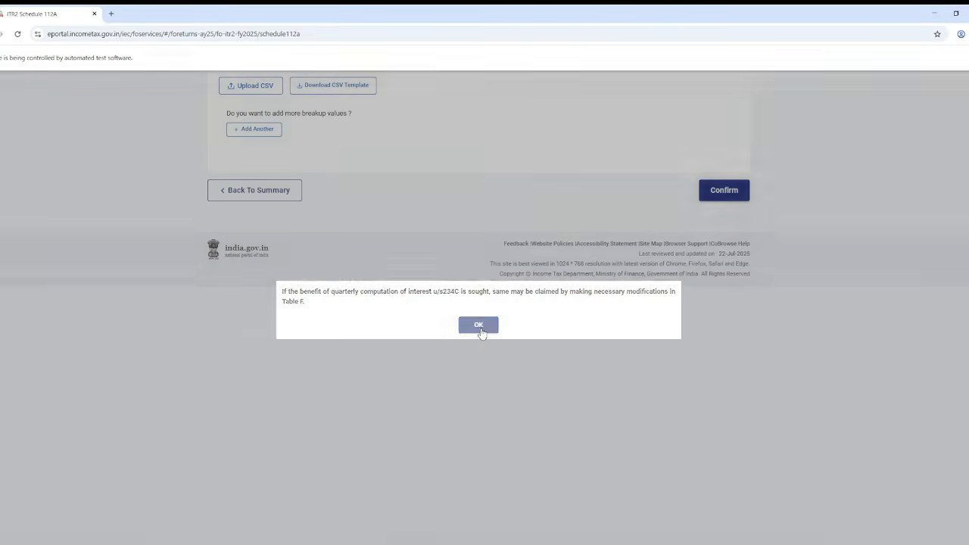
click(480, 331)
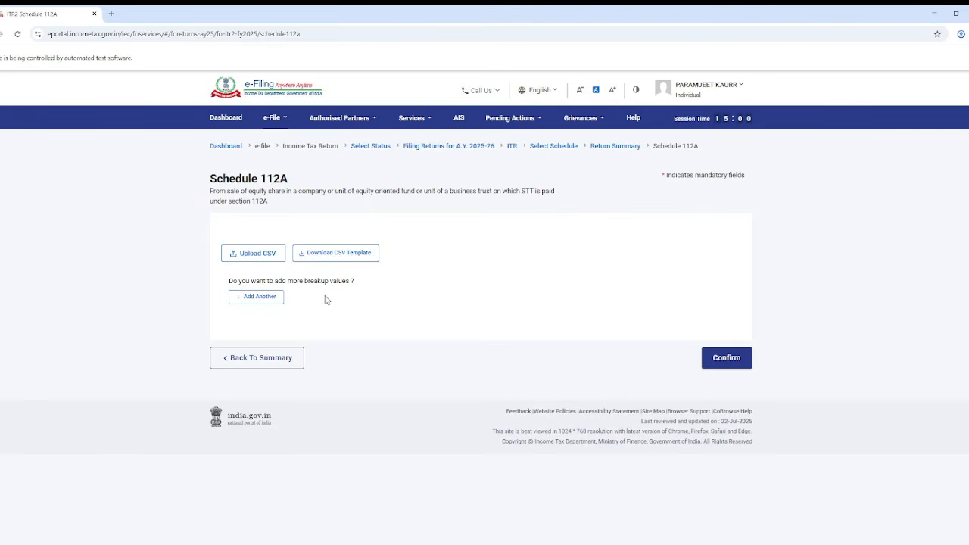
click(270, 295)
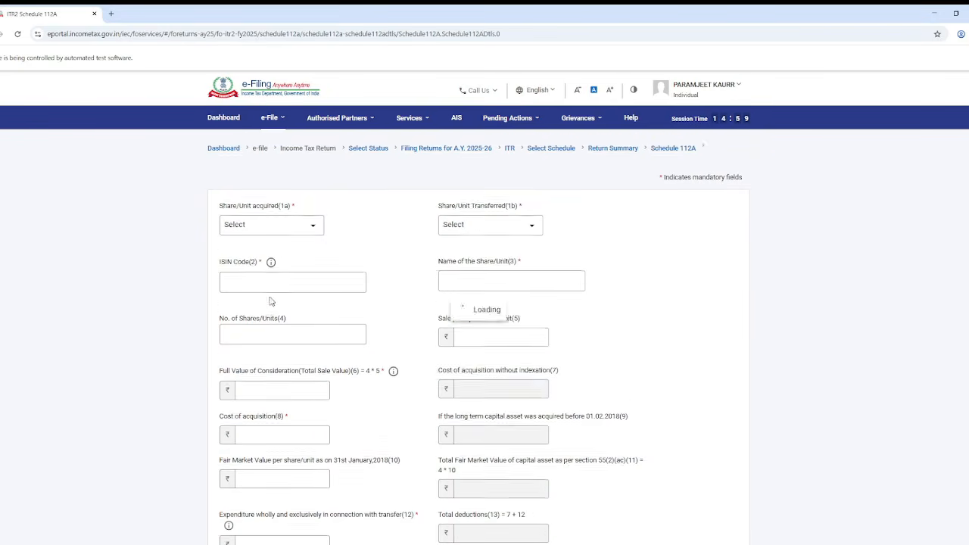
View the Share/Unit acquired options and set Share/Unit Transferred to On or after 23rd July 2024.
click(279, 217)
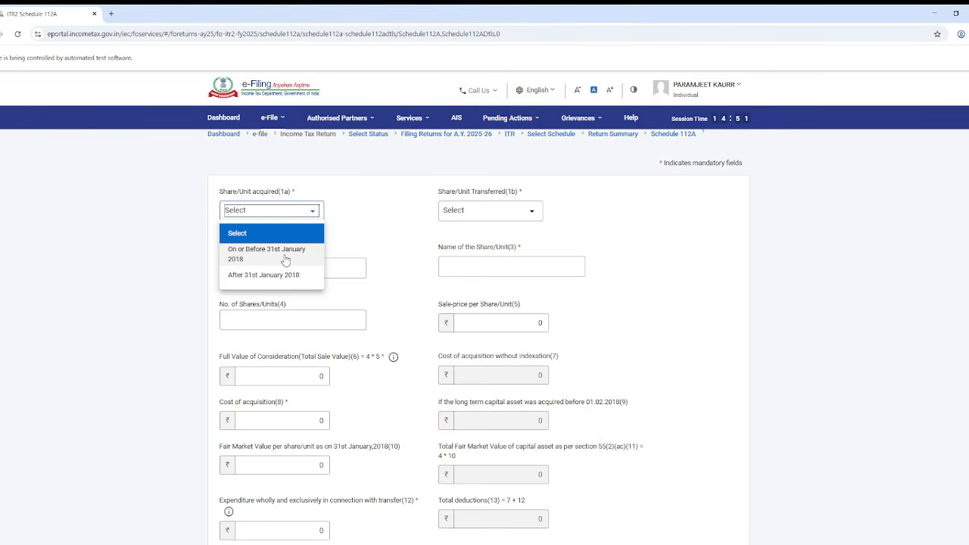
click(520, 214)
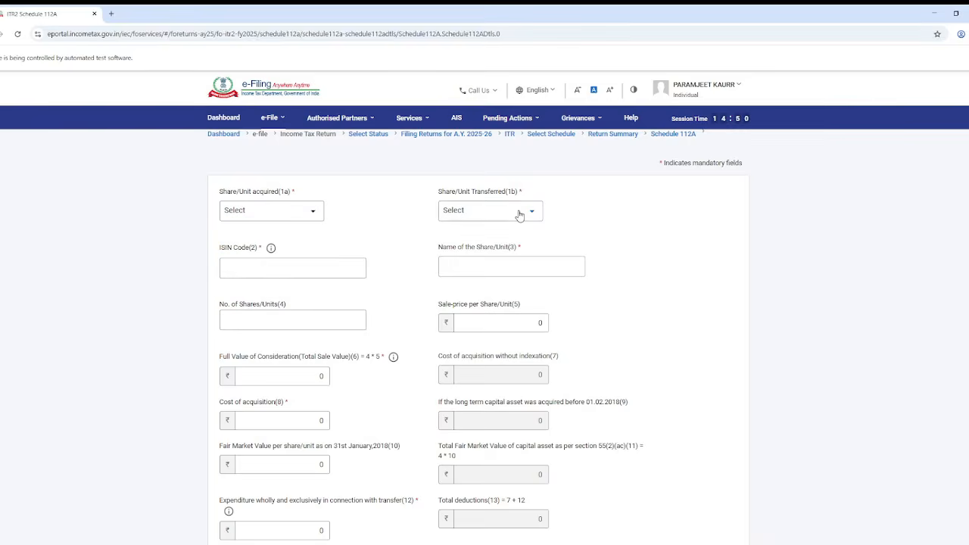
click(520, 214)
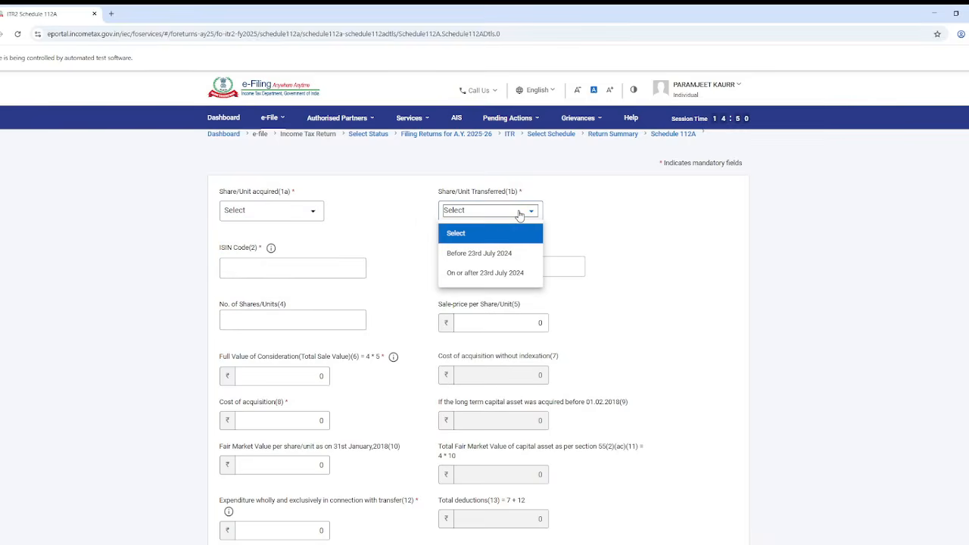
click(506, 273)
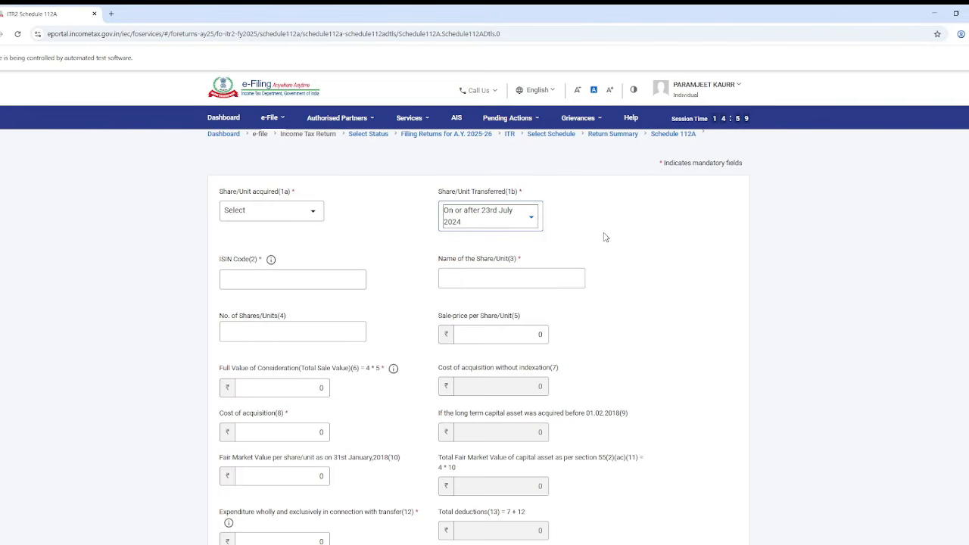
Try After 31st January 2018 for Share/Unit acquired, and switch it to On or Before 31st January 2018.
click(528, 215)
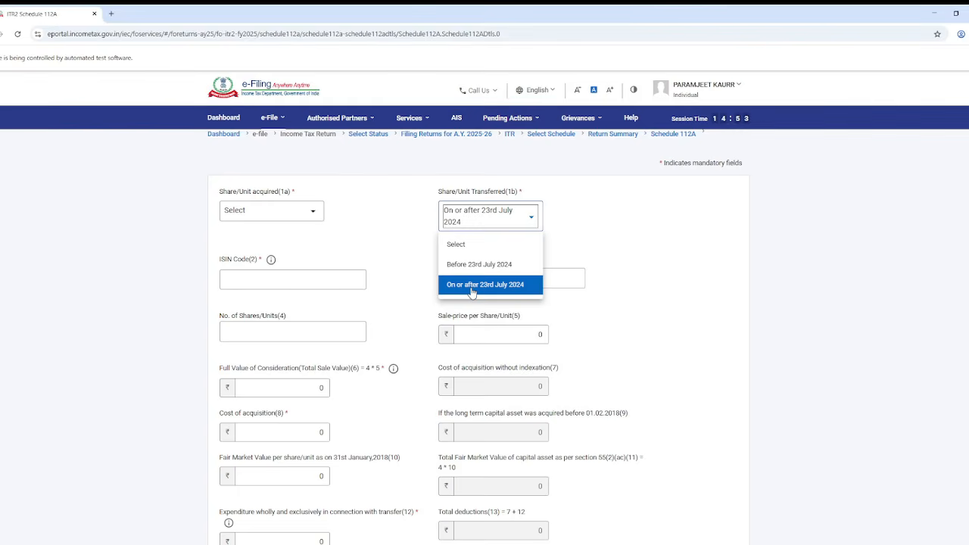
click(312, 220)
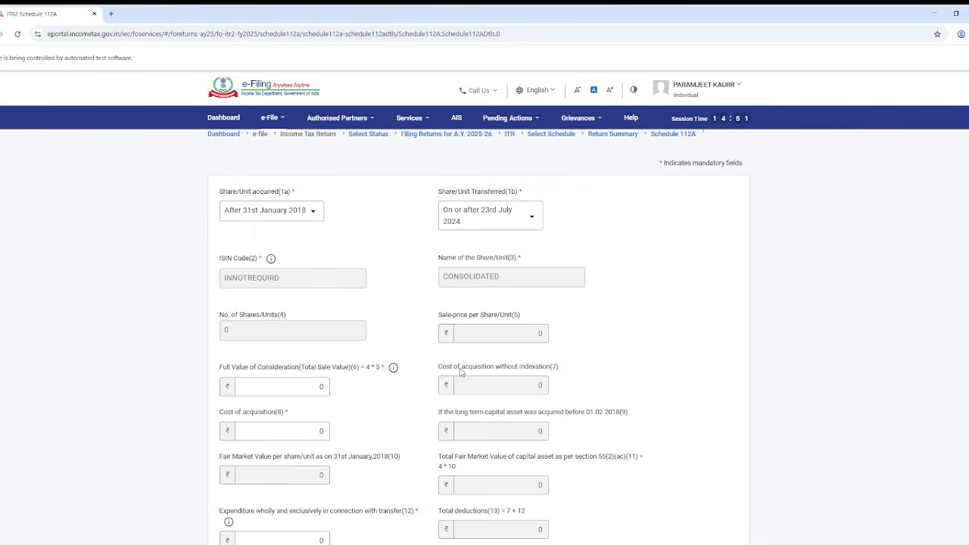
click(311, 212)
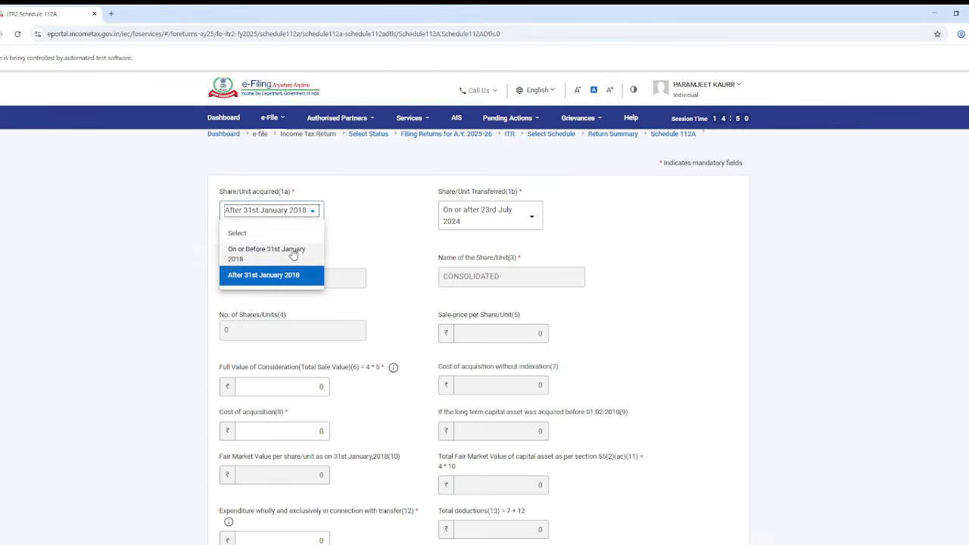
click(293, 252)
click(378, 236)
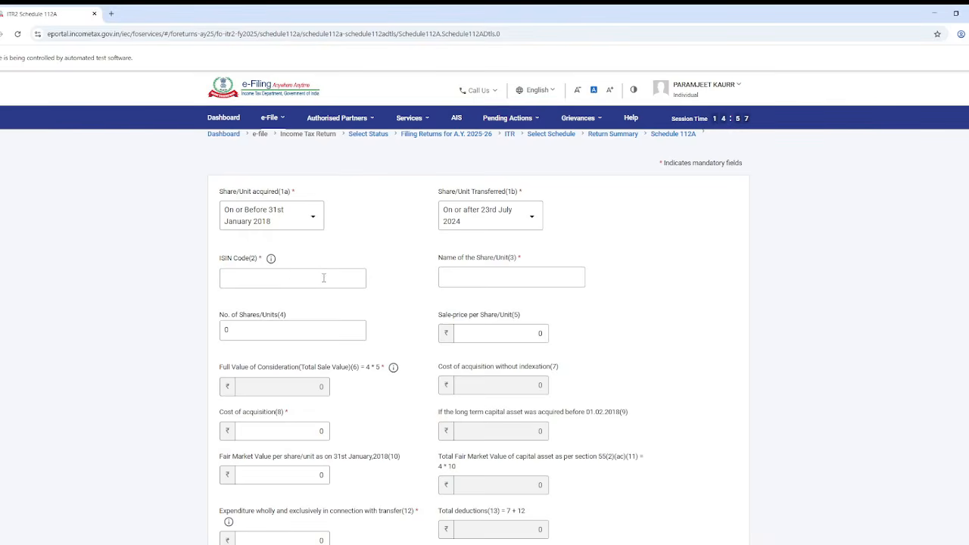
Set Share/Unit acquired to After 31st January 2018 for the Schedule 112A entry.
click(303, 225)
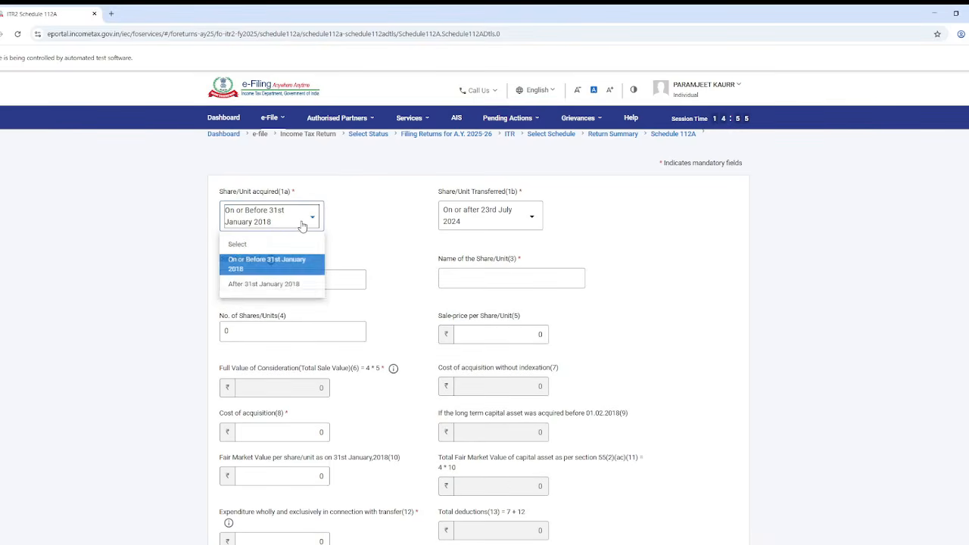
click(294, 287)
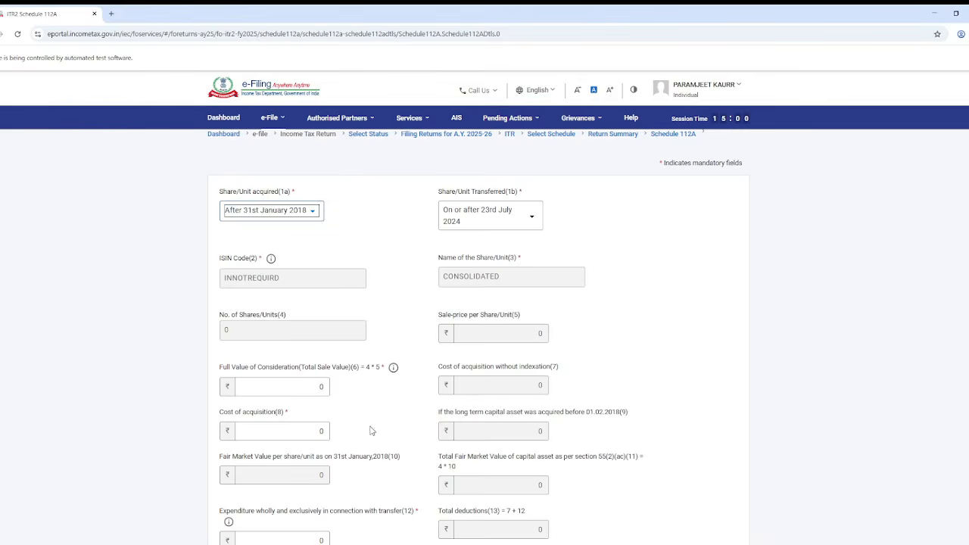
scroll(386, 492, down, 2)
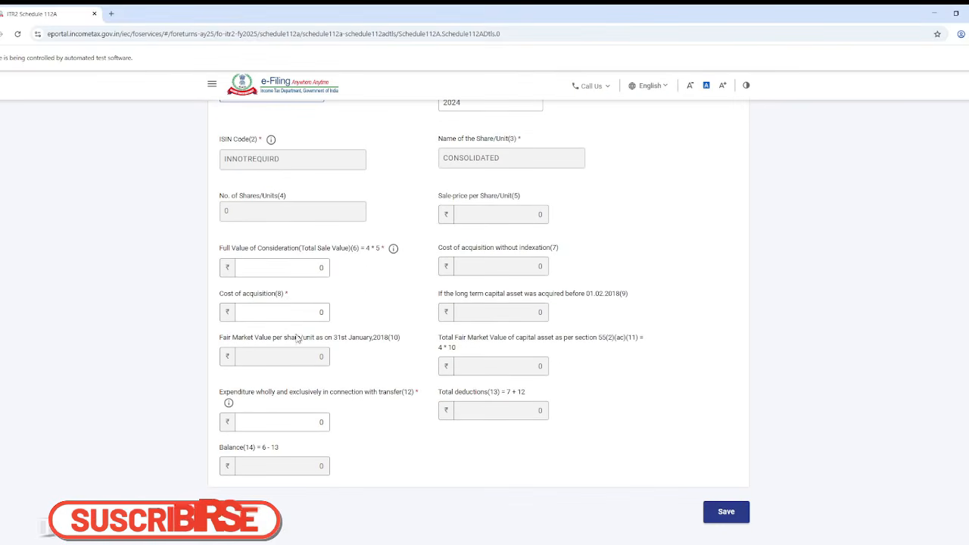
Enter 154820 as the full value of consideration and 146870 as the cost of acquisition.
click(321, 268)
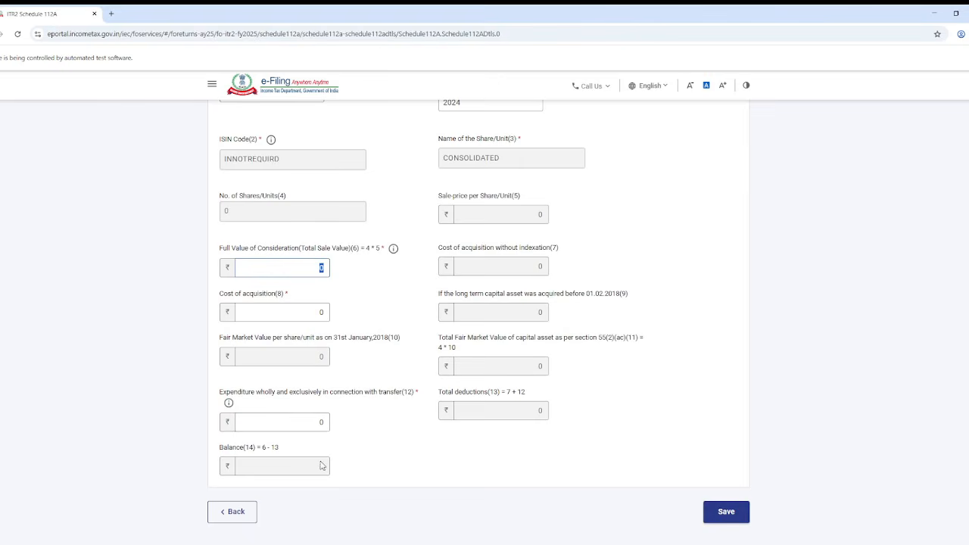
scroll(321, 465, up, 2)
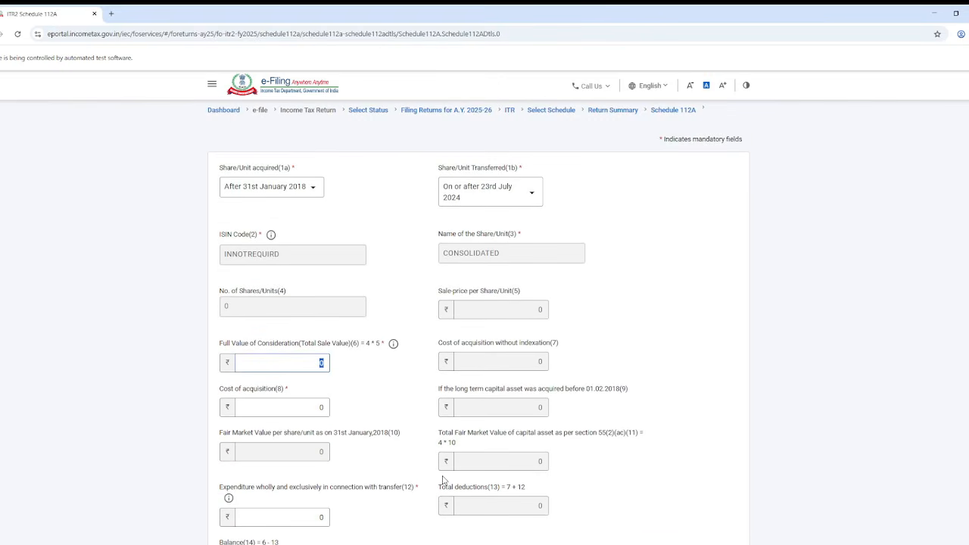
text(15482)
text(0)
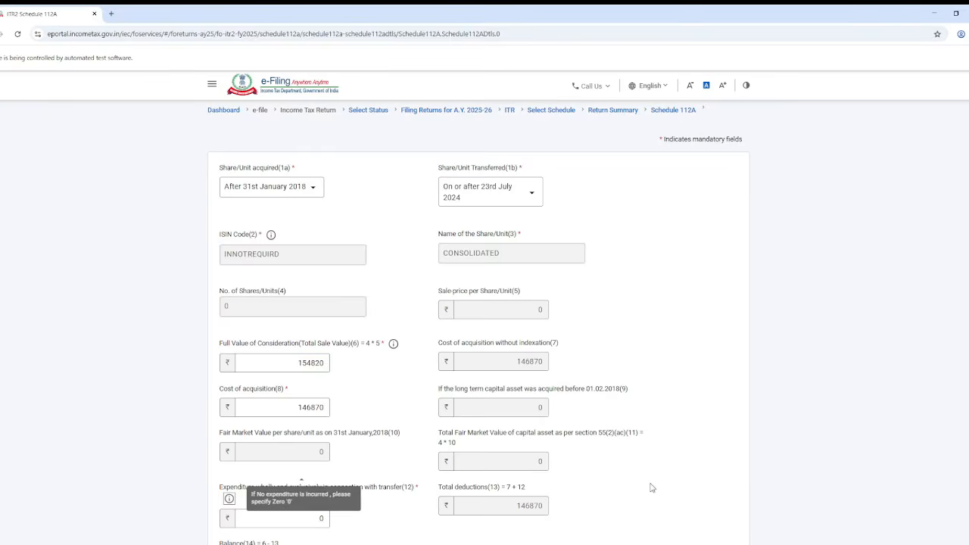
Set the expenditure wholly and exclusively in connection with transfer to 240 and save the share/unit entry.
scroll(651, 486, down, 3)
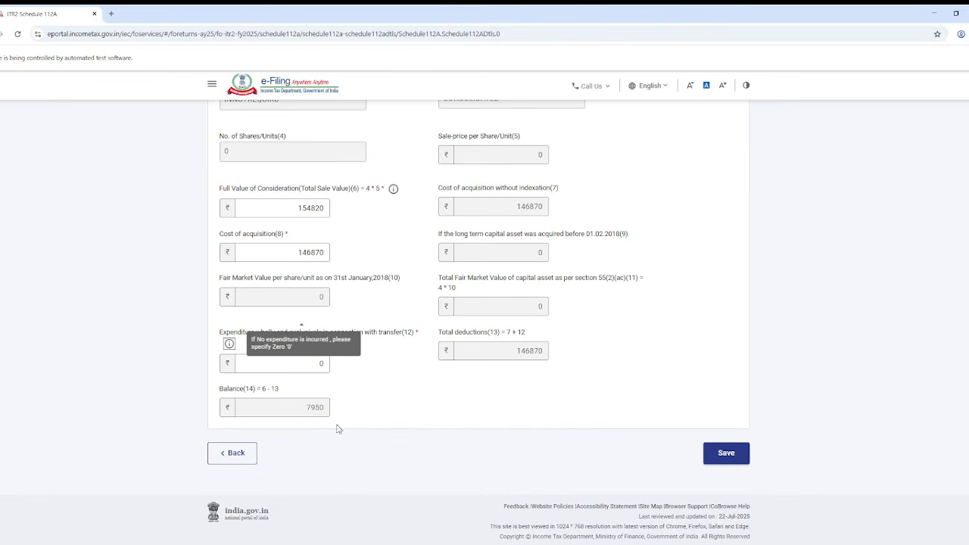
key(Tab)
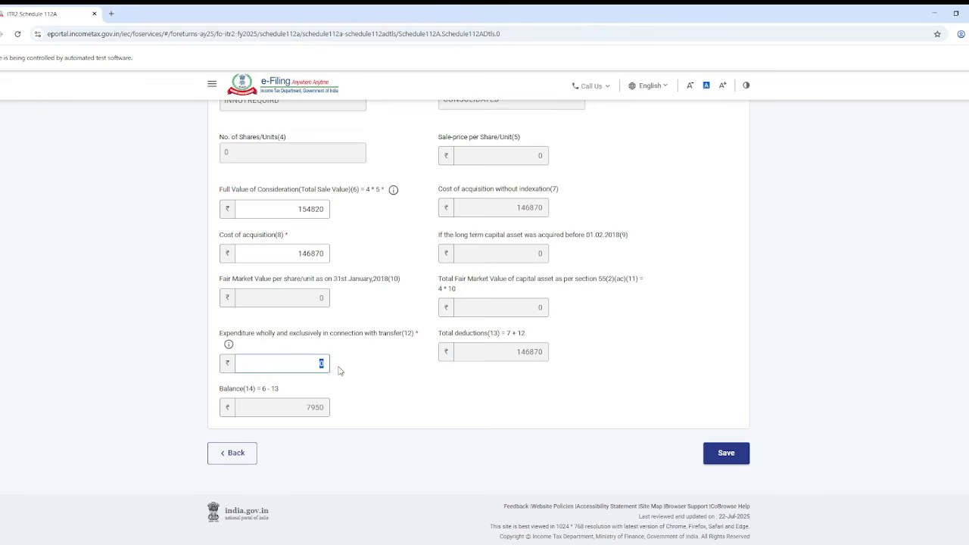
click(729, 455)
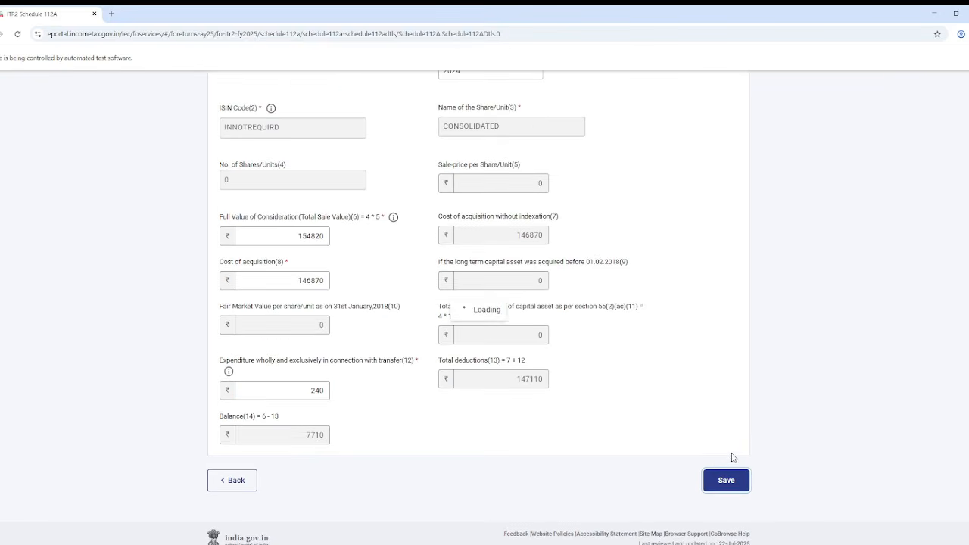
Confirm Schedule 112A and open Schedule Other Sources from the schedule list.
scroll(489, 482, down, 3)
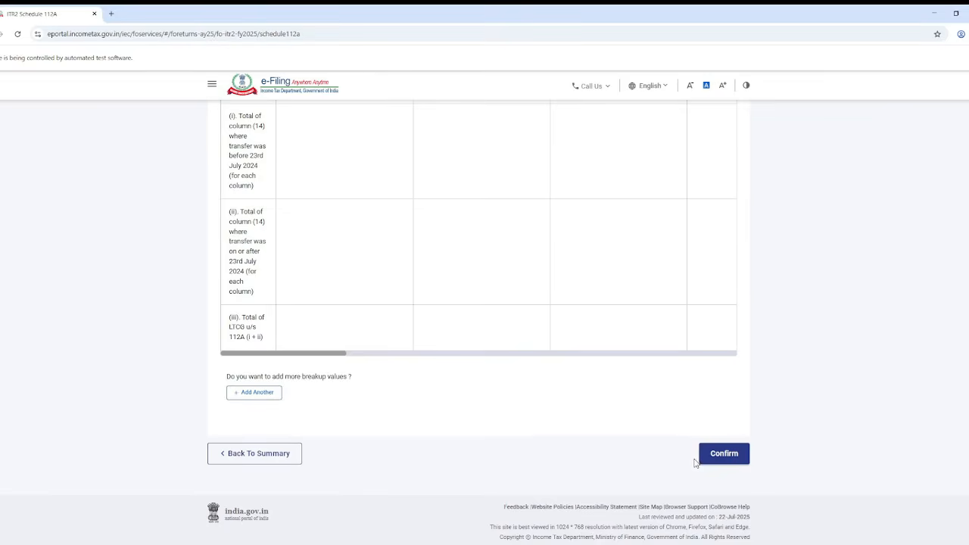
click(725, 454)
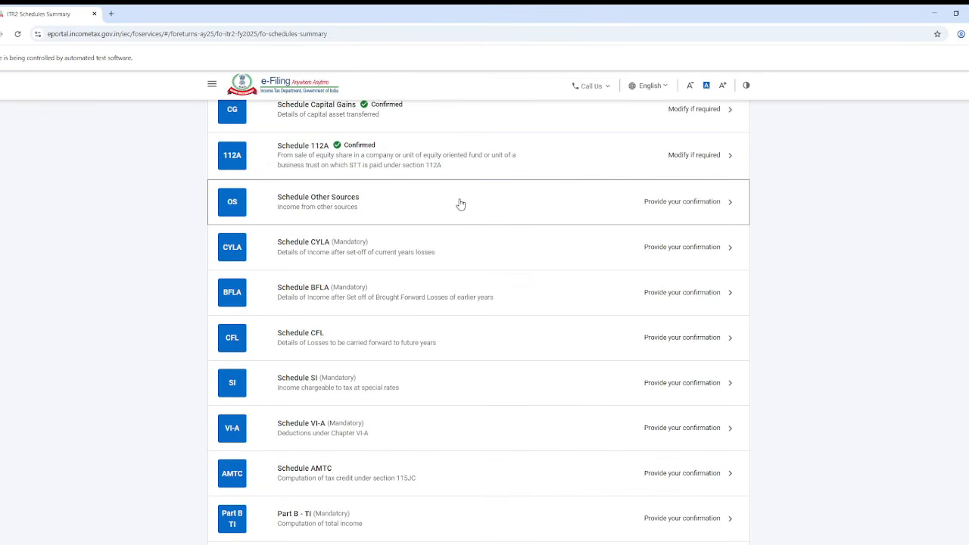
click(459, 204)
scroll(403, 397, up, 1)
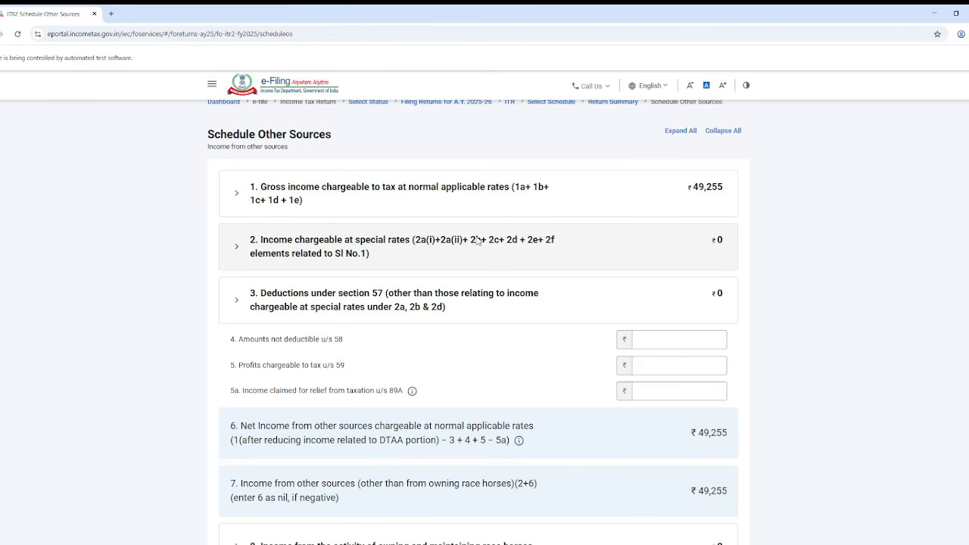
Review the breakdown of gross income chargeable at normal applicable rates, especially the gross interest line.
click(408, 188)
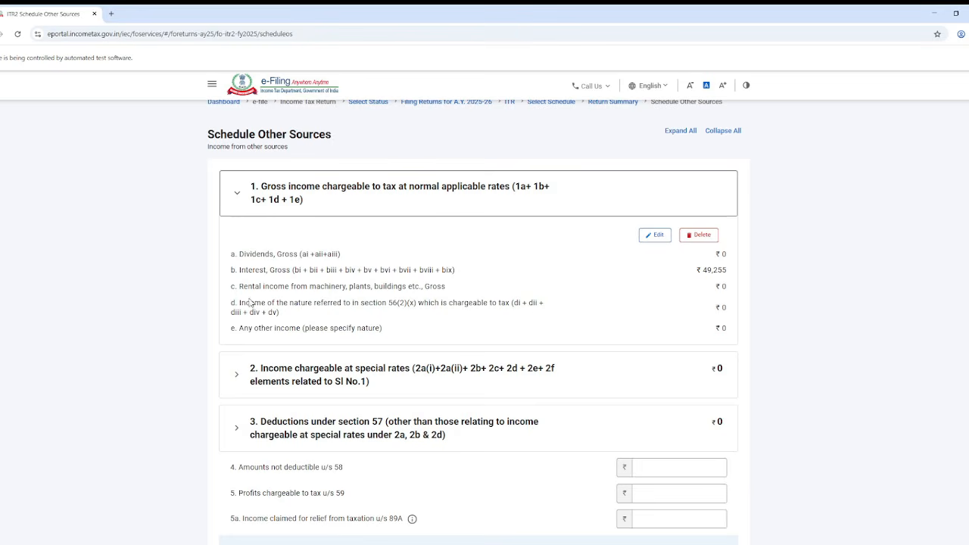
drag(248, 270, 732, 278)
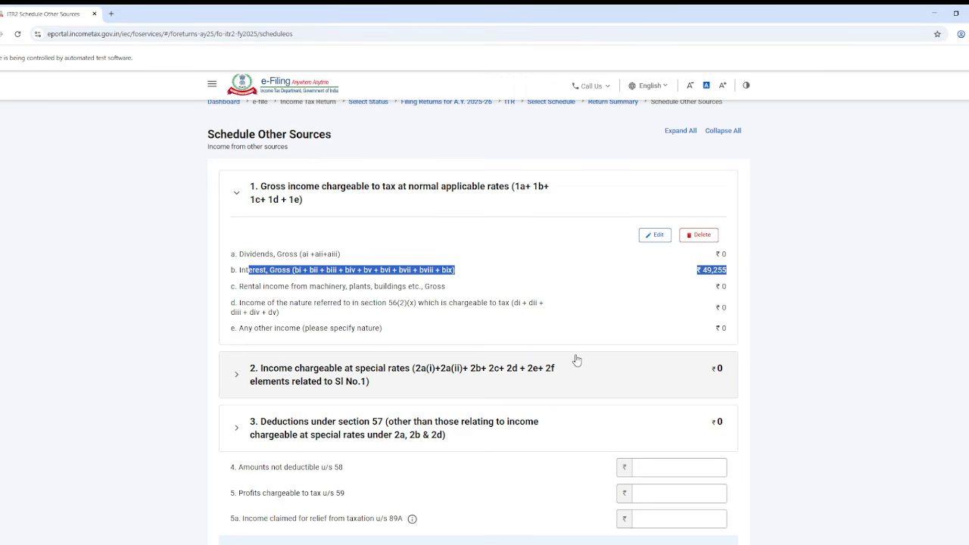
scroll(547, 374, down, 1)
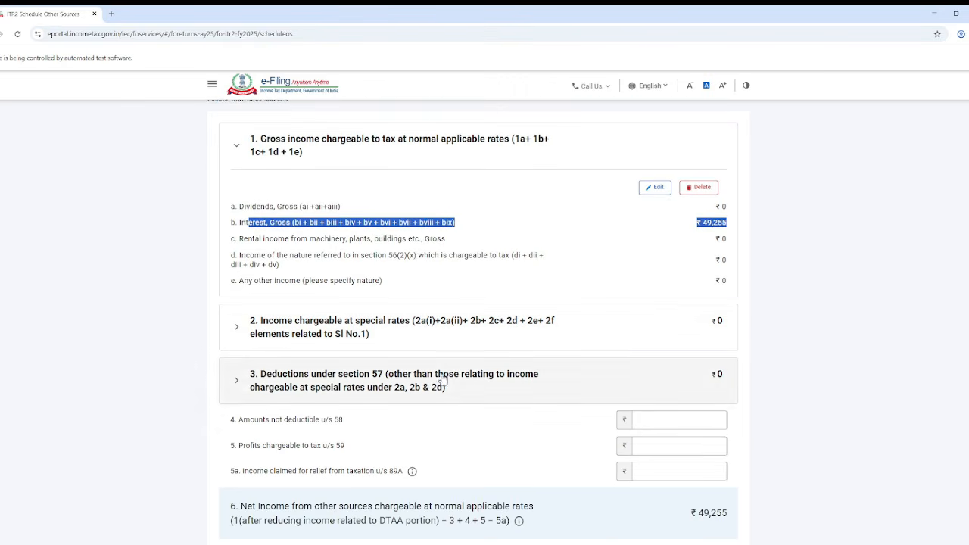
scroll(514, 421, down, 1)
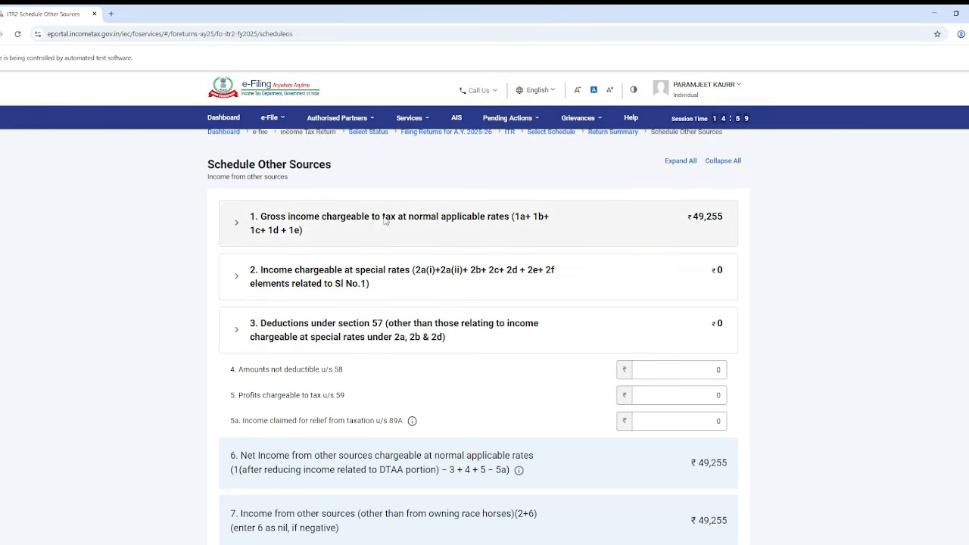
Open the gross income at normal rates section for editing and check its dividend, savings bank, deposit and income tax refund interest fields.
click(340, 235)
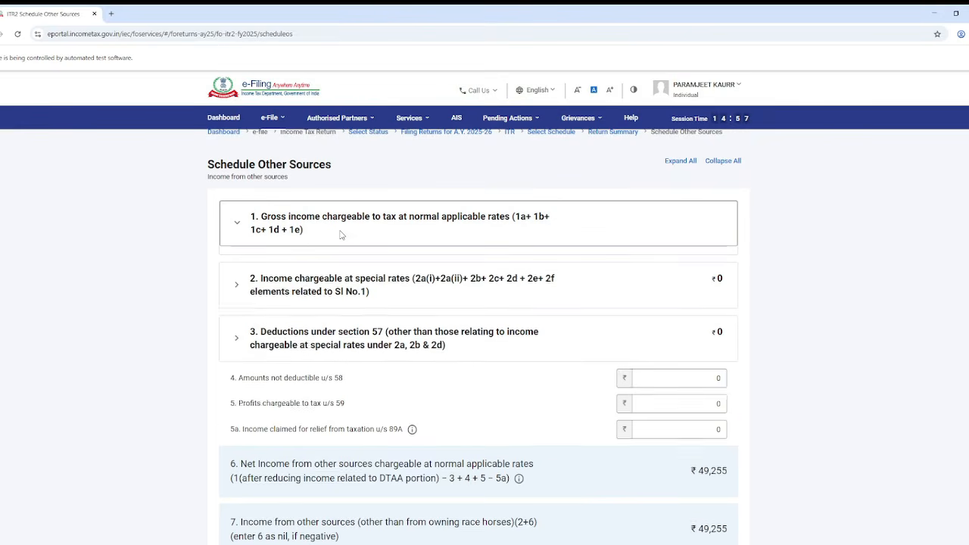
click(655, 266)
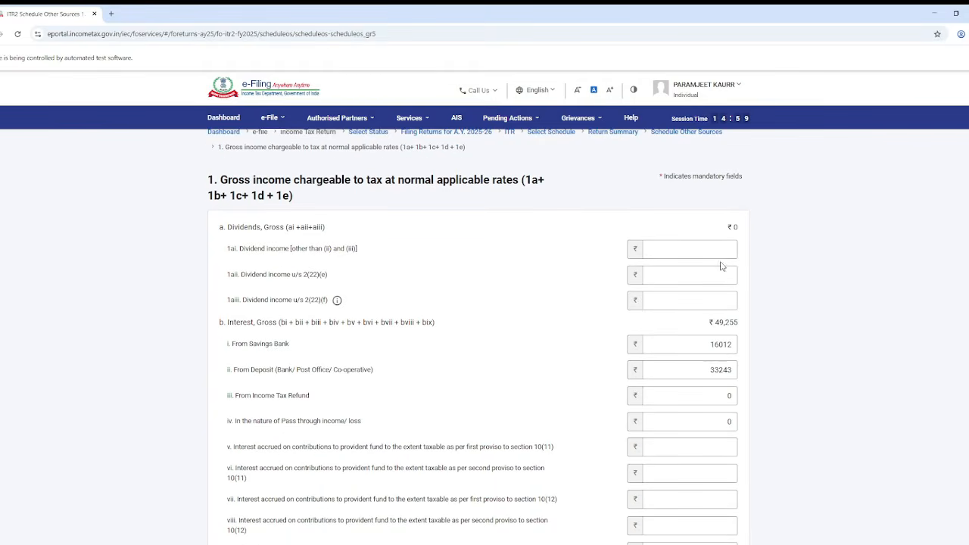
drag(295, 247, 323, 246)
scroll(317, 340, down, 2)
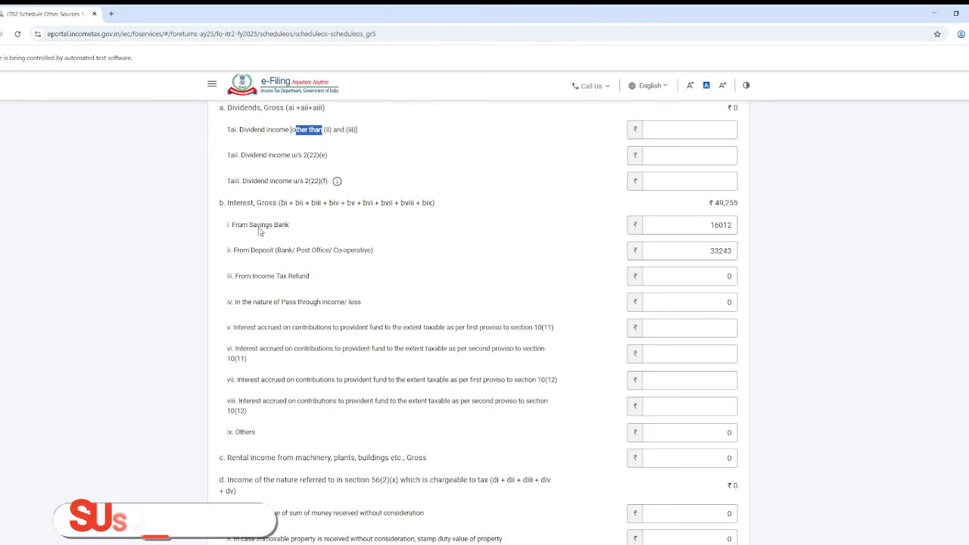
drag(232, 224, 751, 251)
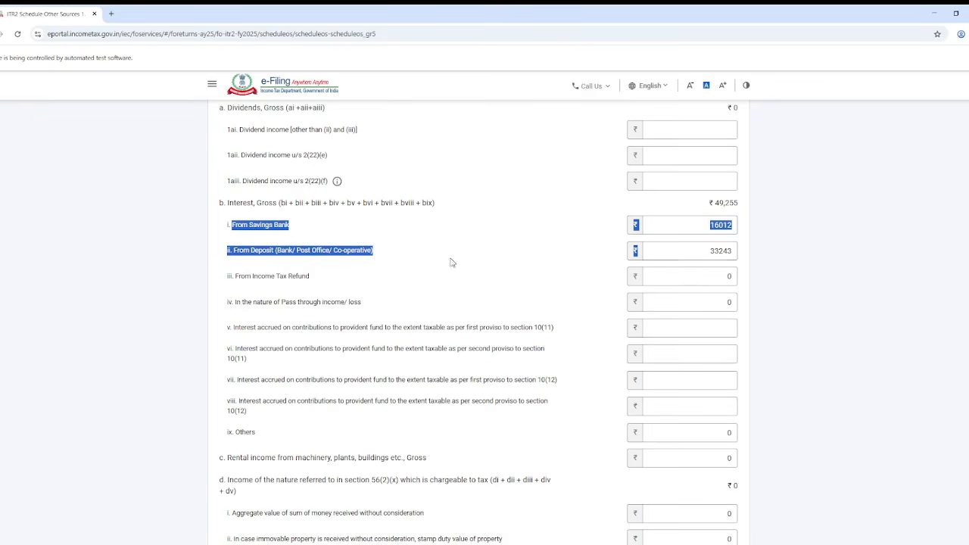
drag(237, 276, 324, 283)
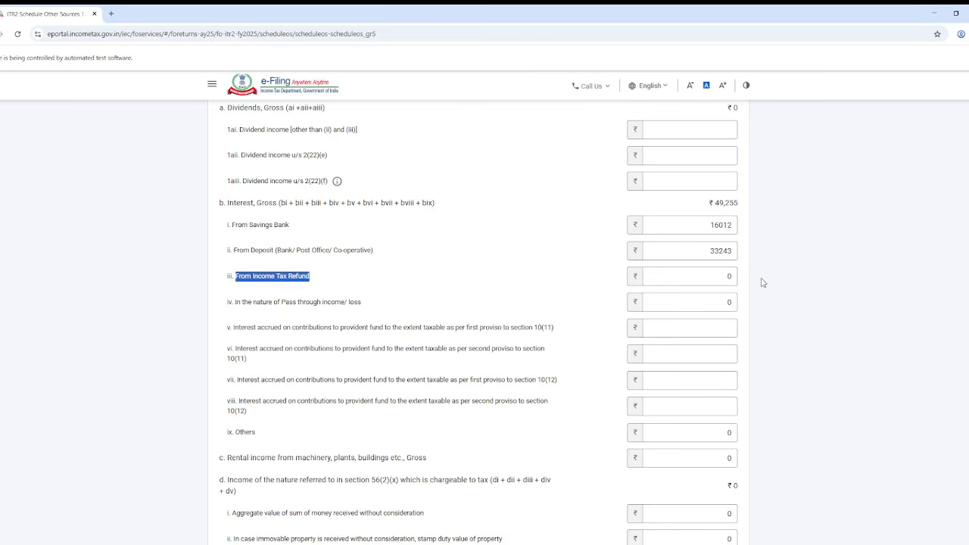
double_click(702, 276)
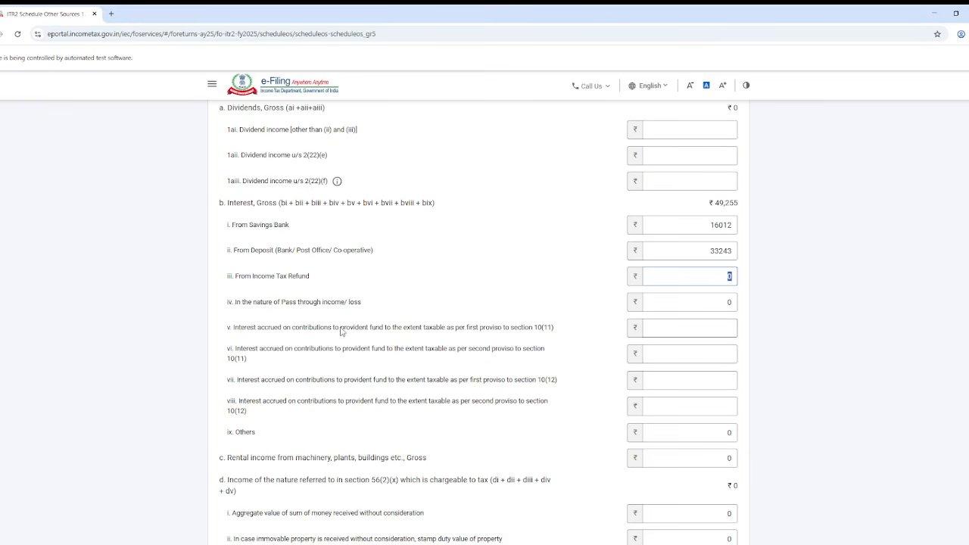
Review the remaining gross income fields down to Family Pension and other income, and save the section.
scroll(365, 365, down, 1)
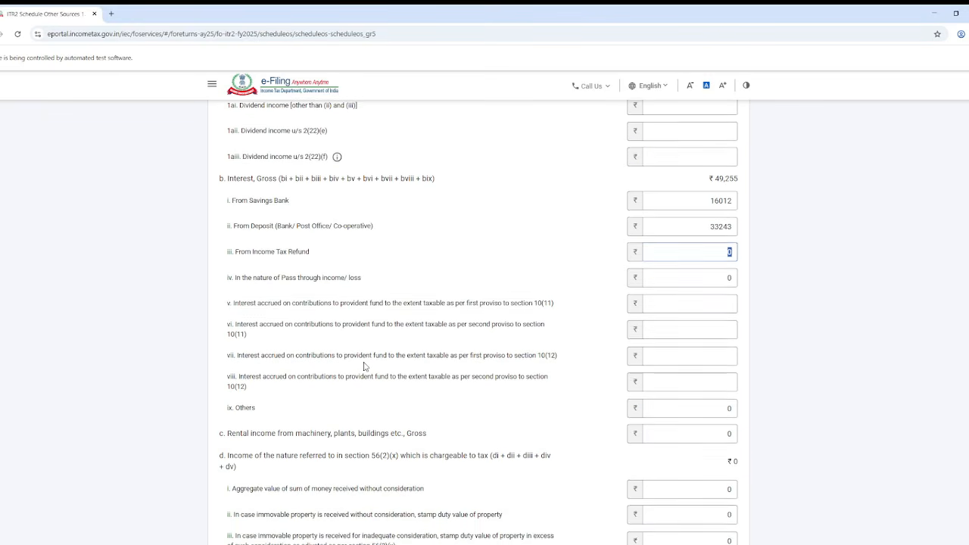
scroll(375, 417, down, 2)
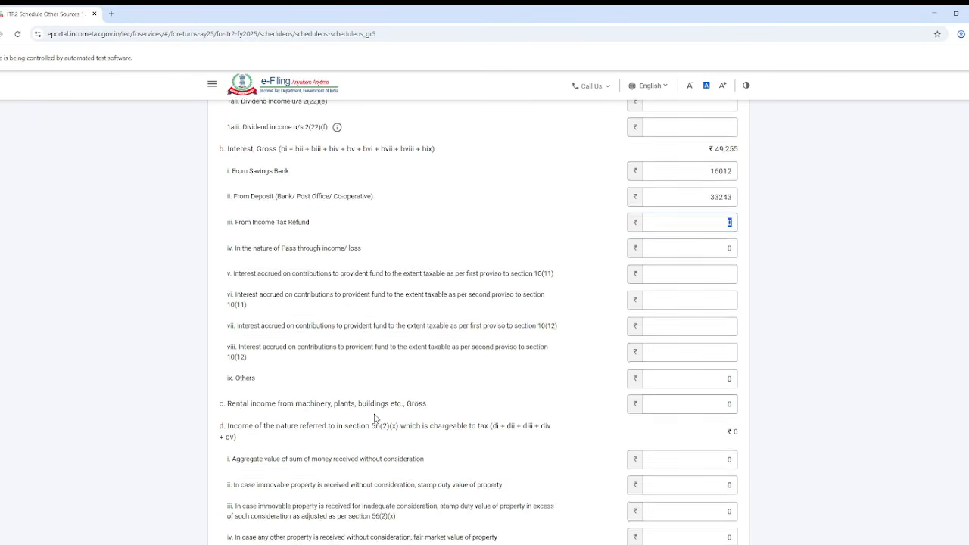
scroll(374, 418, down, 3)
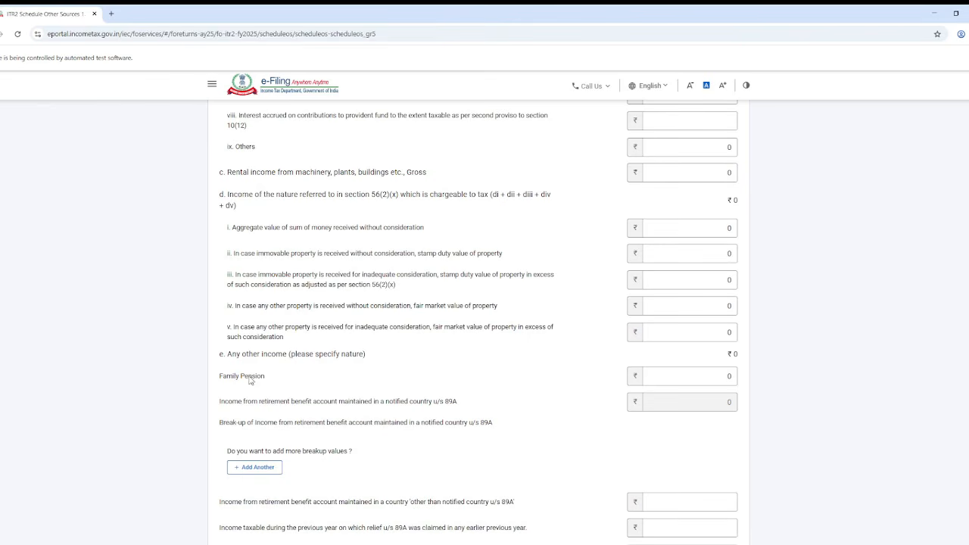
drag(237, 378, 273, 379)
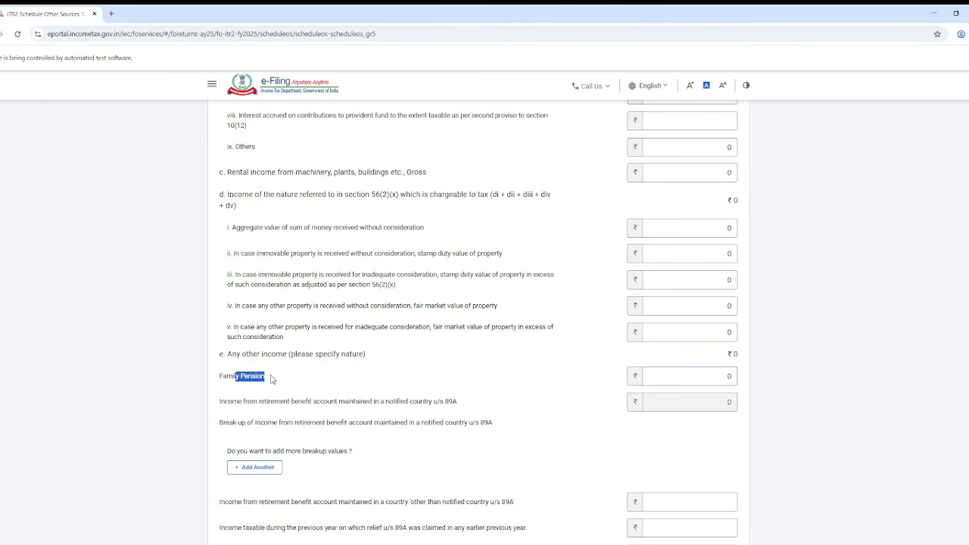
click(718, 376)
scroll(556, 431, down, 5)
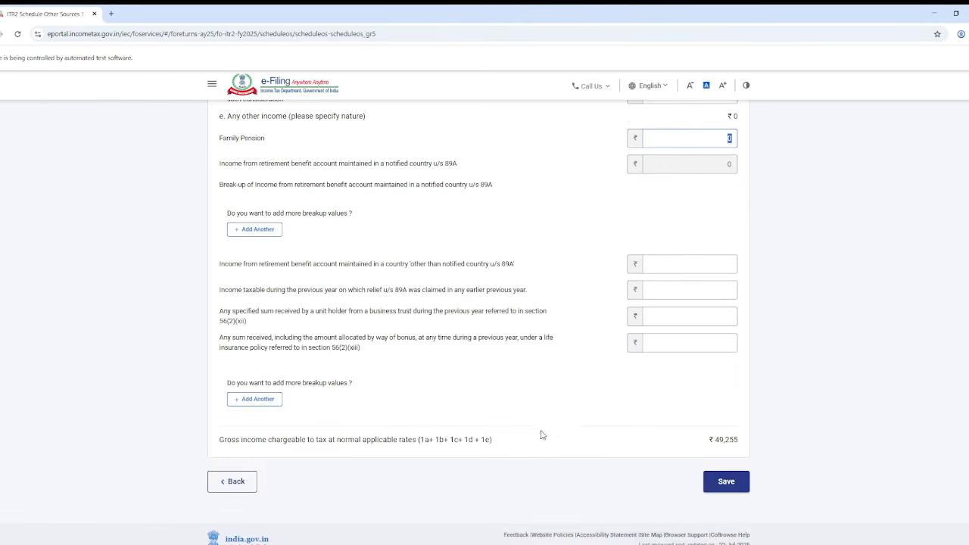
click(738, 492)
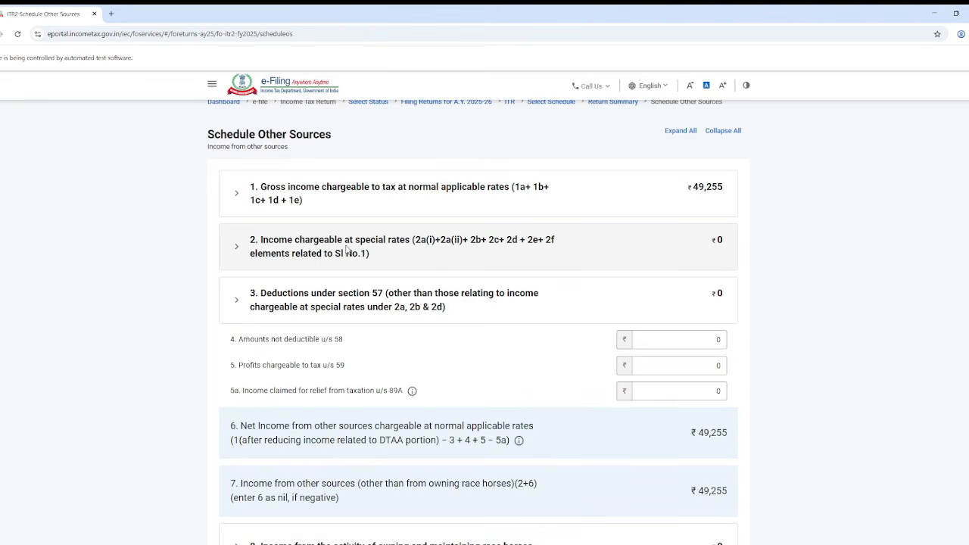
Open the income chargeable at special rates section for editing and examine the lottery (115BB) and online game (115BBJ) winnings lines.
click(403, 257)
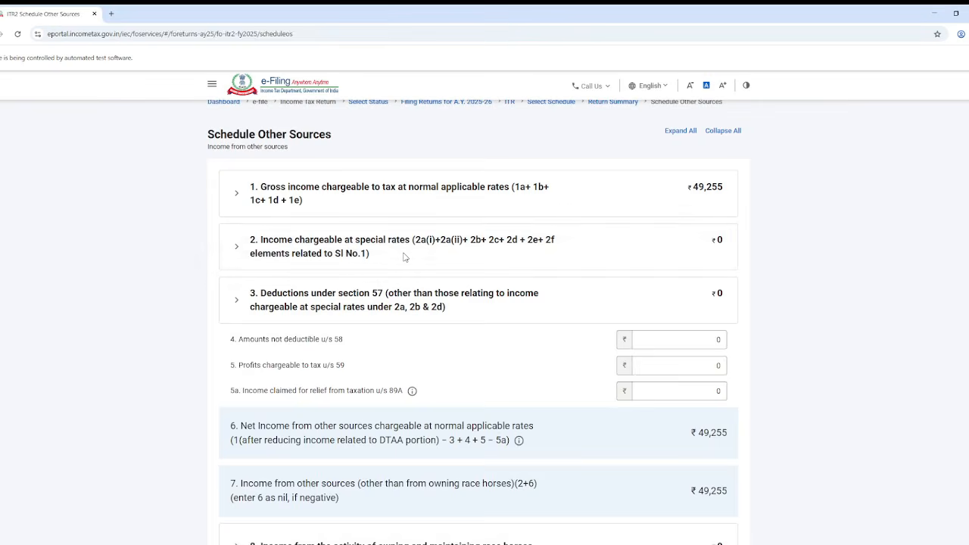
click(655, 290)
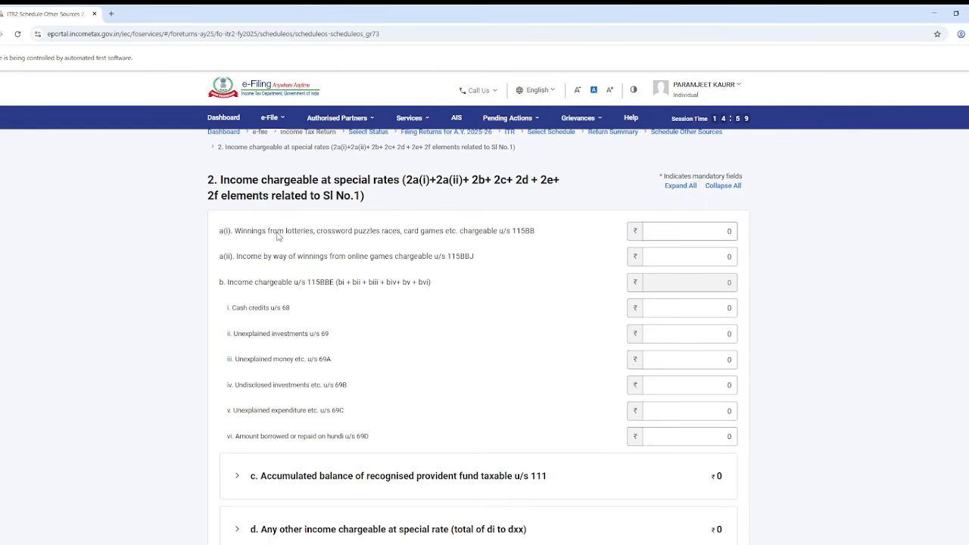
drag(285, 233, 534, 231)
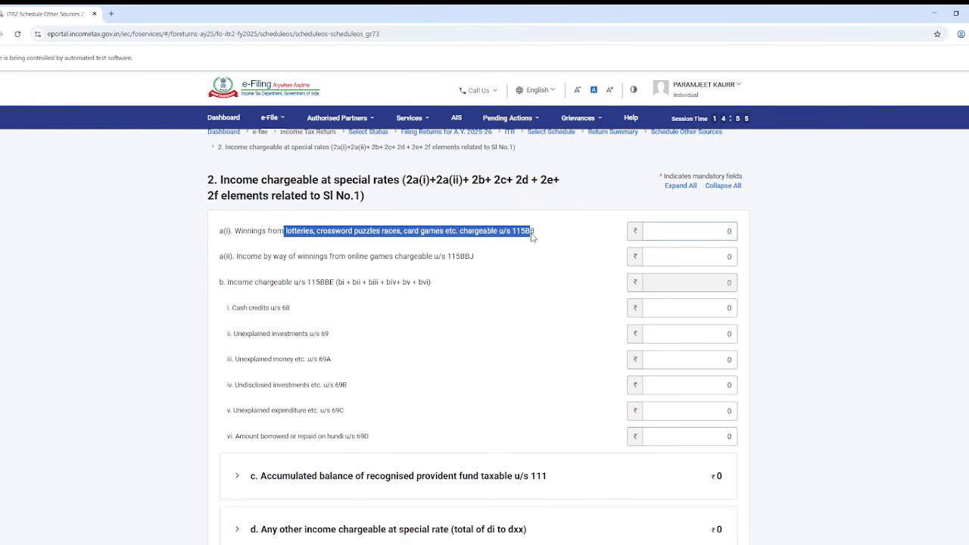
click(699, 231)
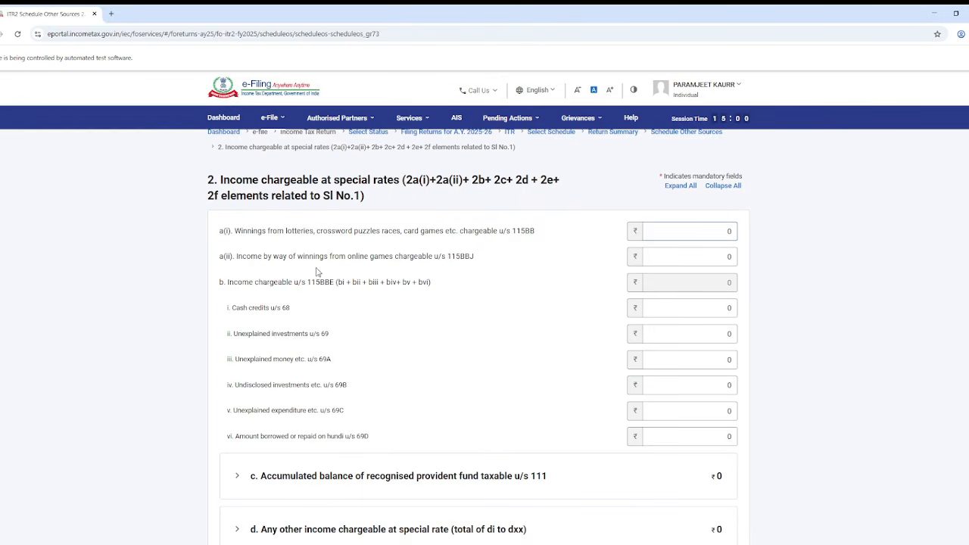
drag(348, 263, 475, 262)
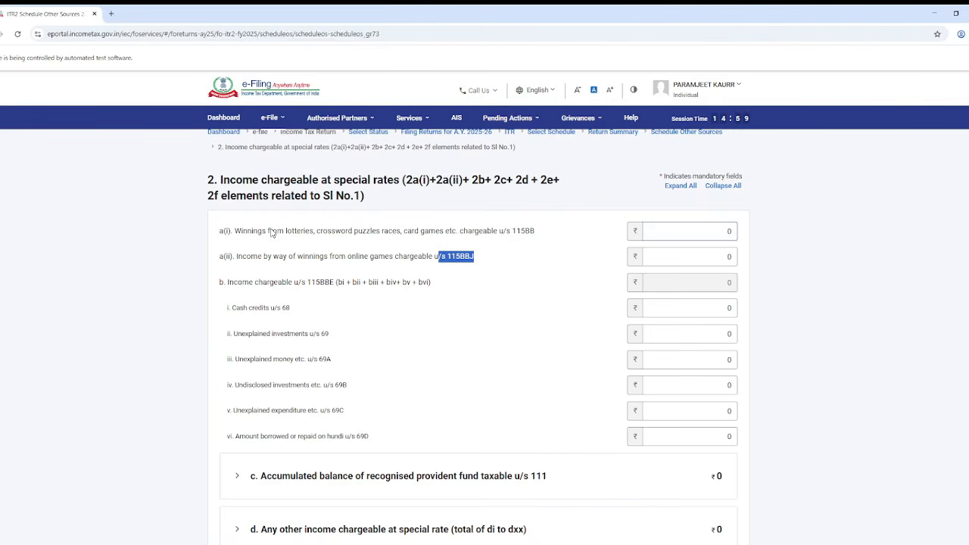
drag(274, 232, 504, 239)
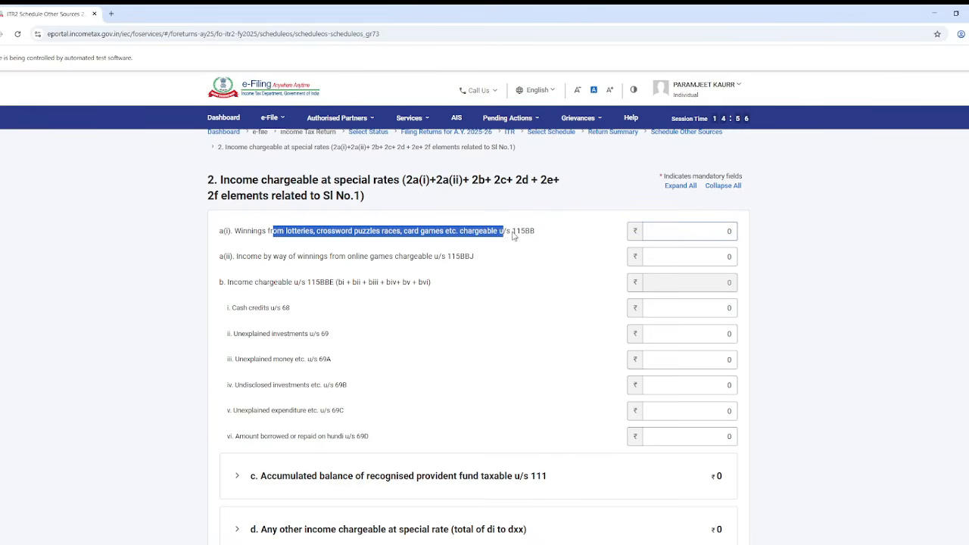
double_click(513, 235)
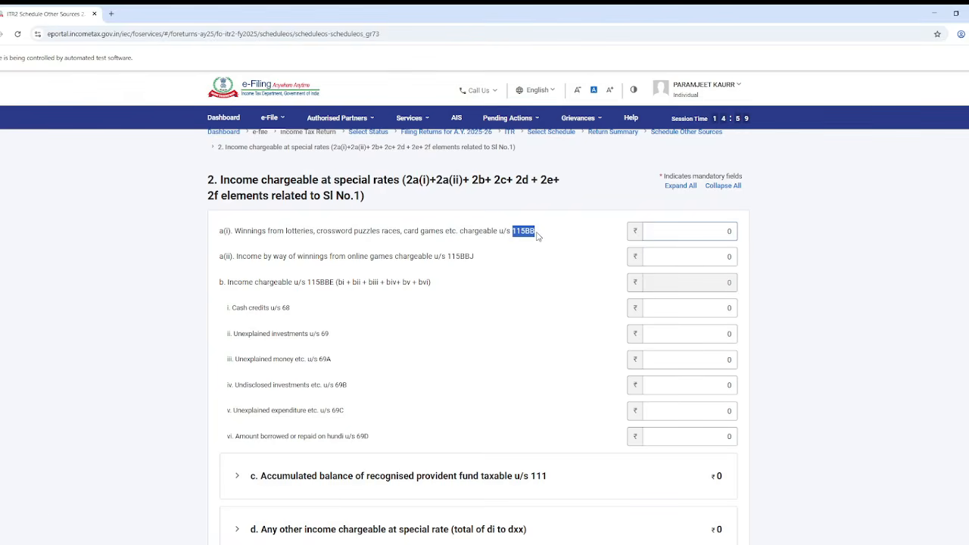
Examine the online game winnings line (115BBJ) and the 115BBE items from cash credits to hundi amounts.
click(659, 231)
drag(321, 258, 422, 260)
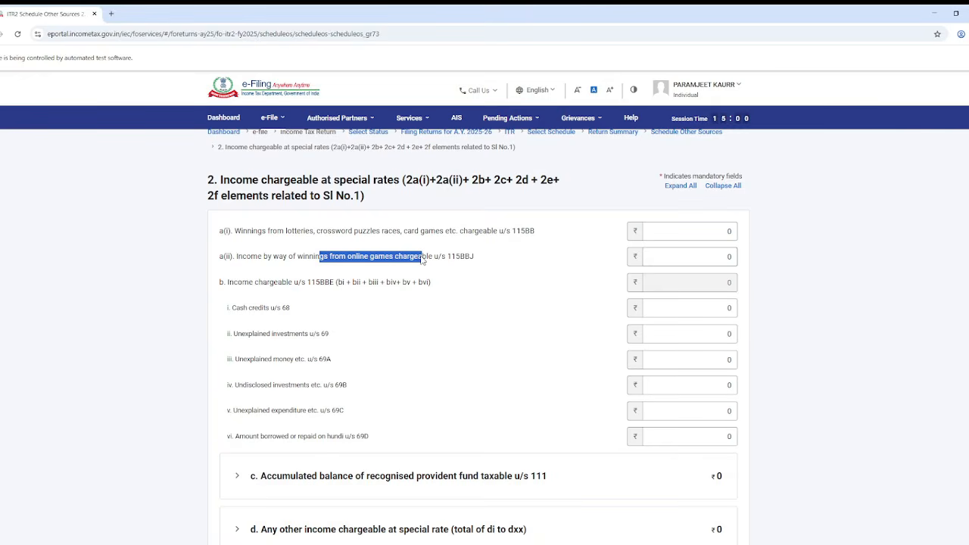
drag(440, 258, 477, 260)
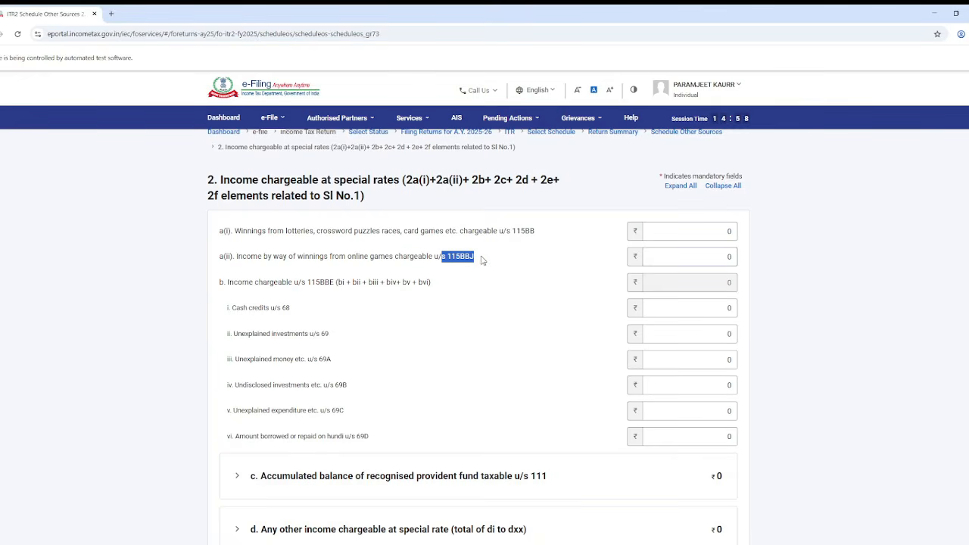
click(725, 257)
drag(234, 286, 336, 287)
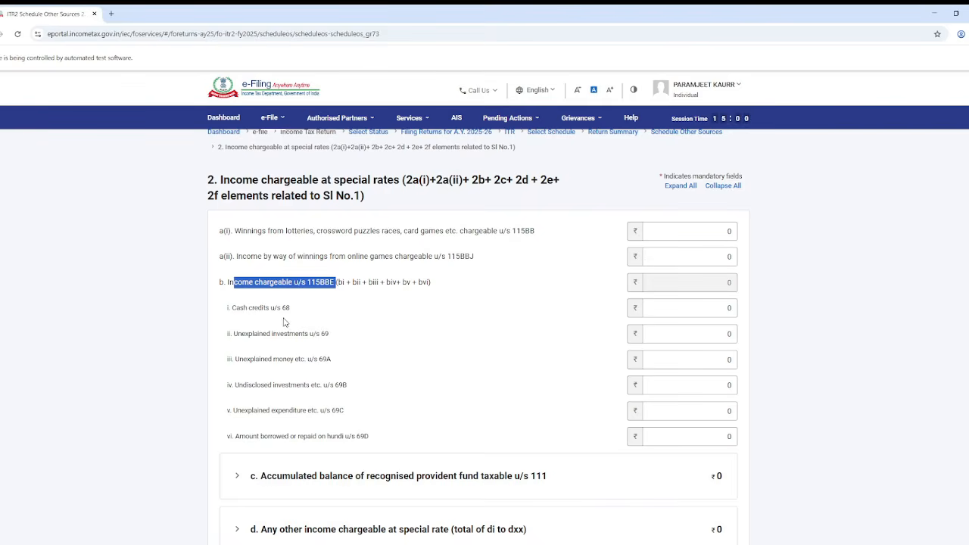
drag(231, 308, 269, 310)
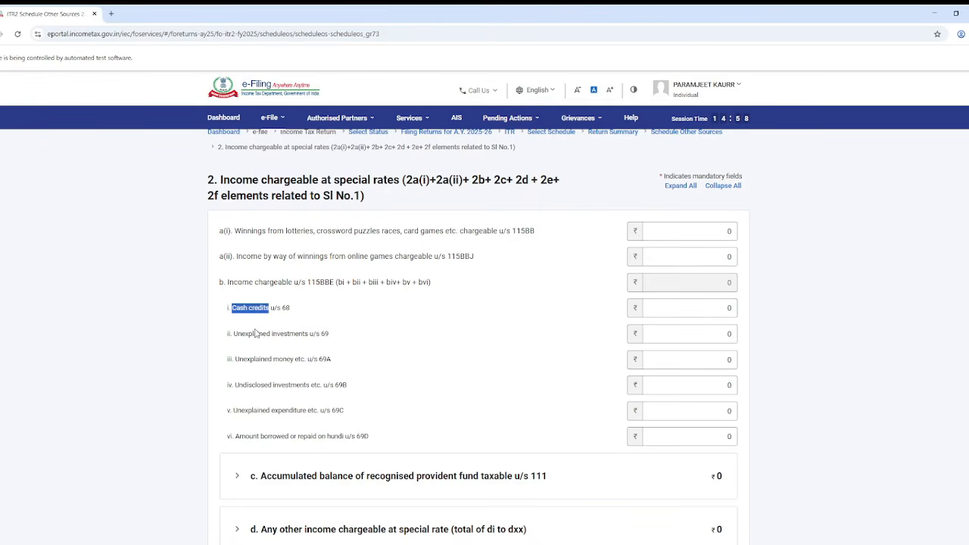
drag(229, 283, 353, 438)
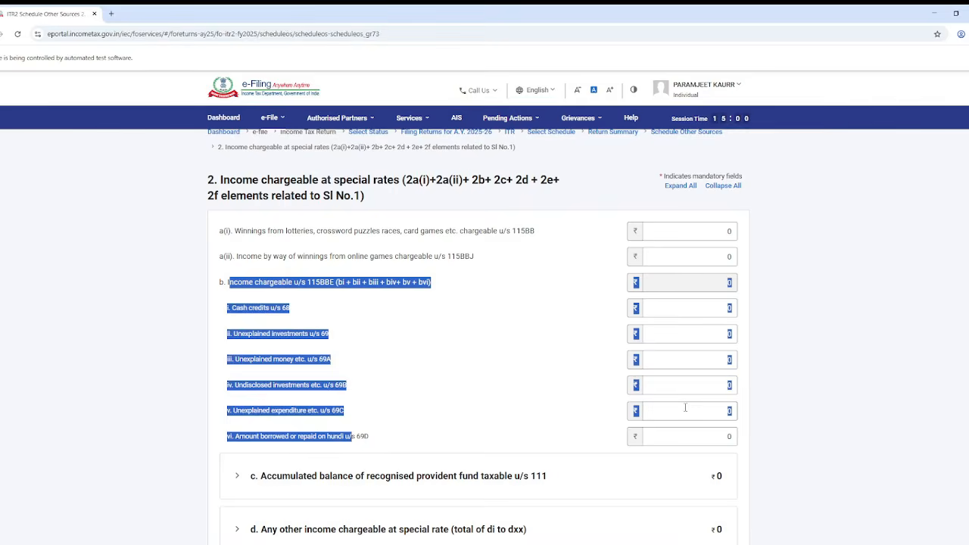
Check the remaining special rate items c to f, save the section and confirm Schedule Other Sources.
scroll(685, 407, down, 1)
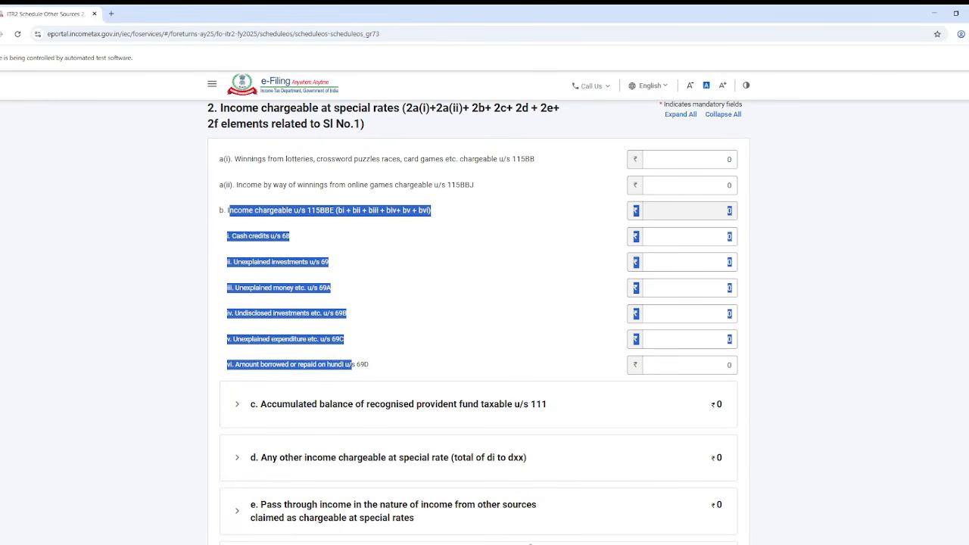
click(486, 353)
scroll(464, 265, down, 1)
scroll(603, 396, down, 2)
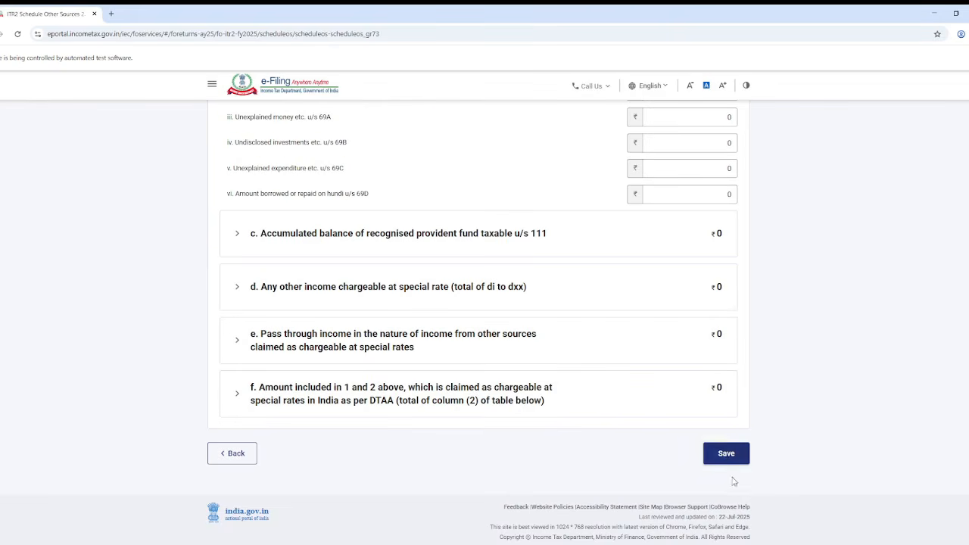
click(726, 454)
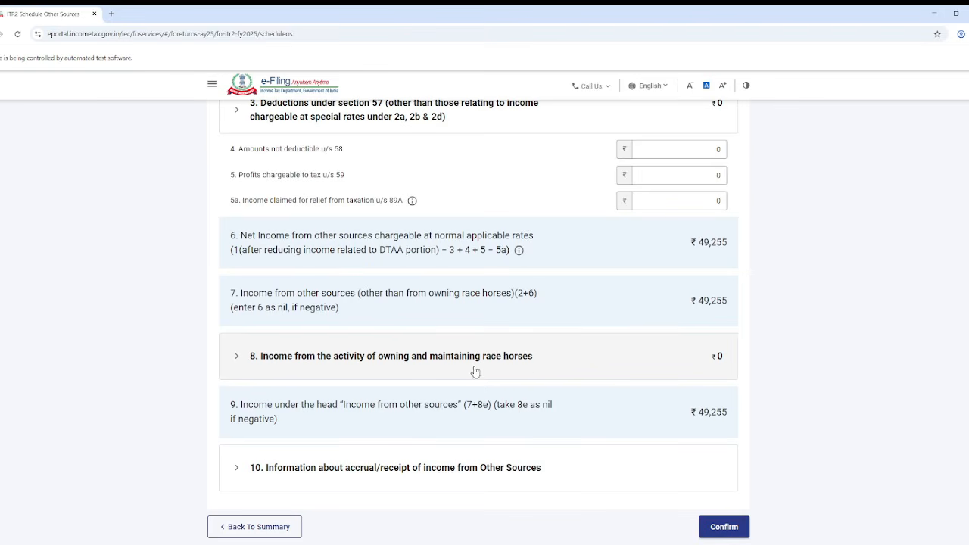
click(390, 483)
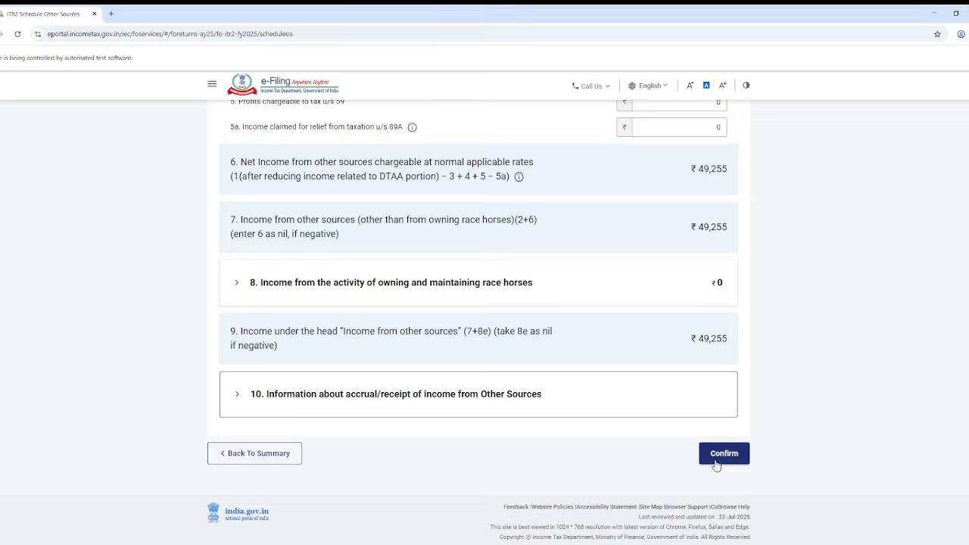
click(723, 453)
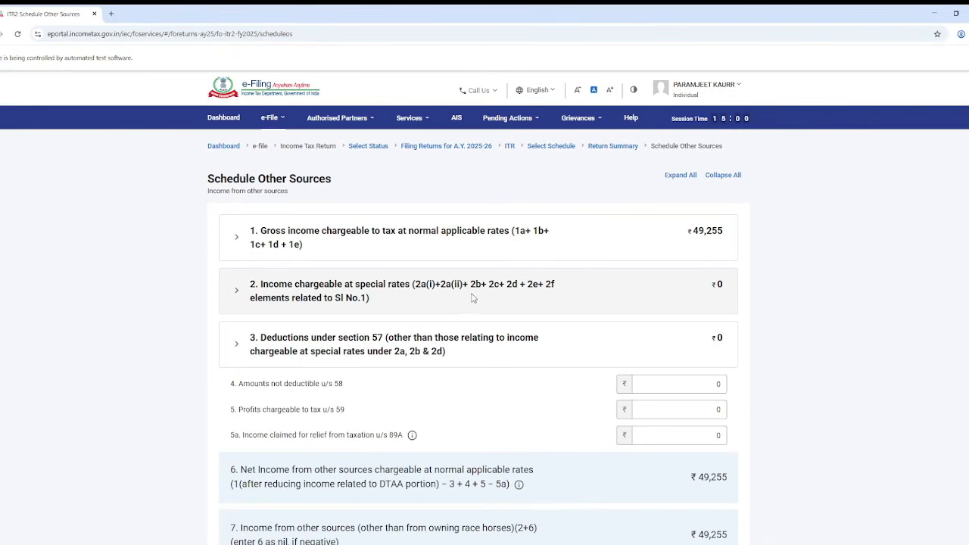
Expand item 10, accrual/receipt of income from Other Sources, and check its lottery winnings fields for the first two periods.
scroll(408, 379, down, 4)
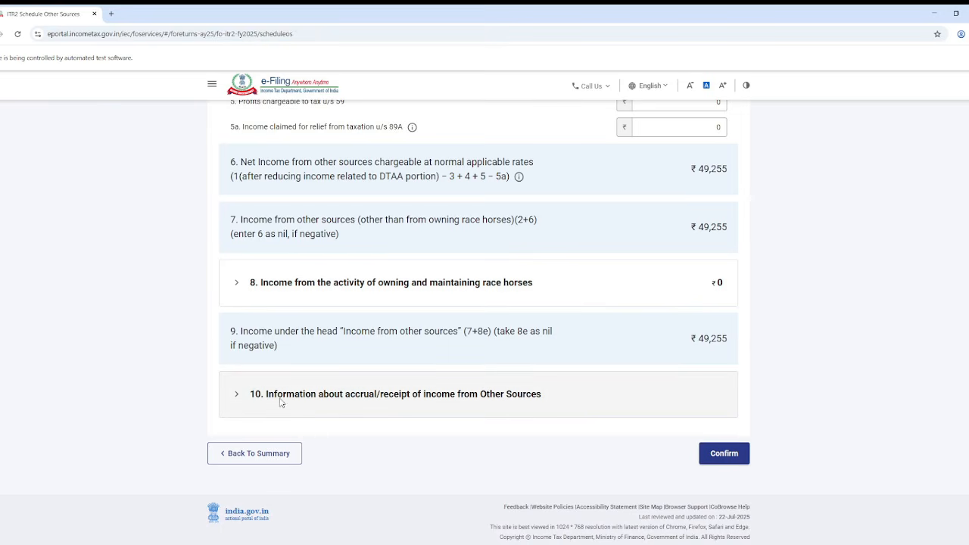
click(307, 394)
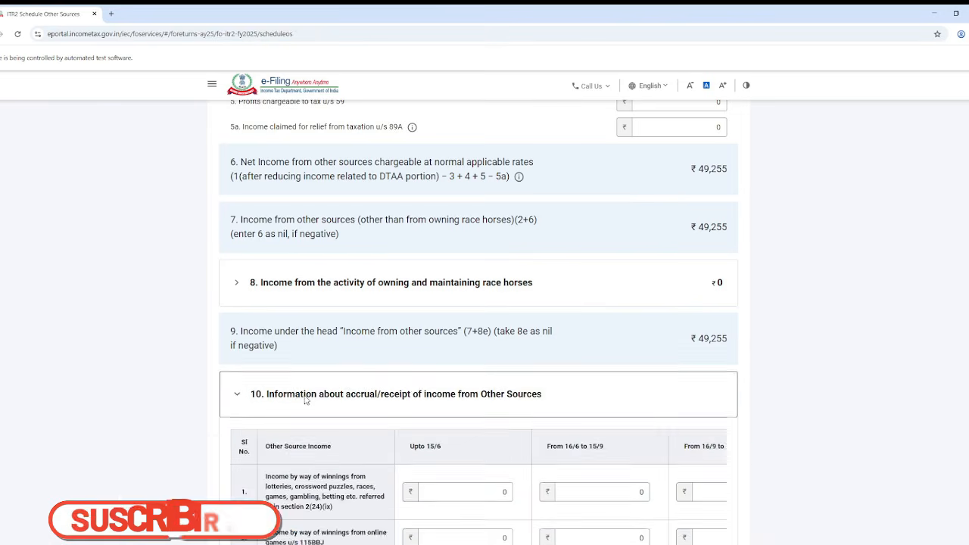
scroll(304, 398, down, 3)
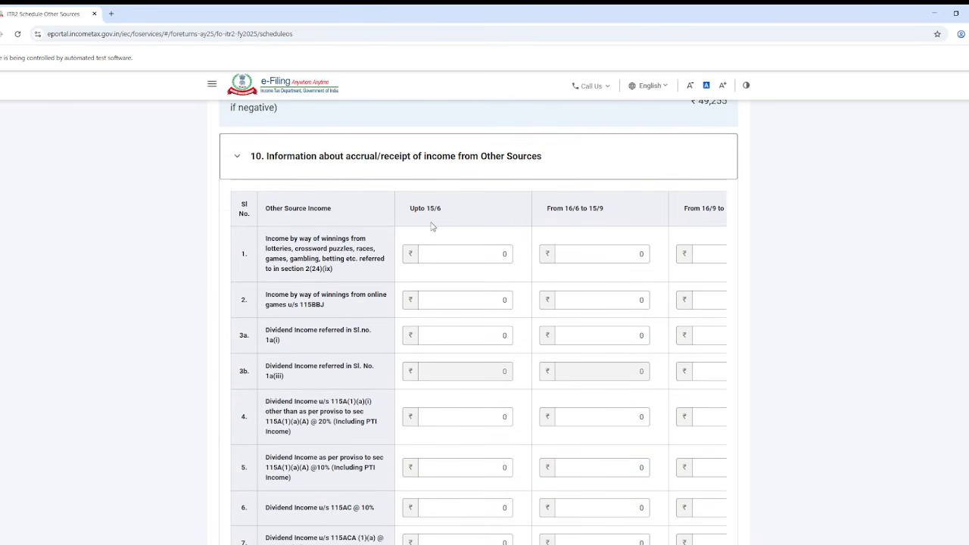
click(470, 254)
click(640, 254)
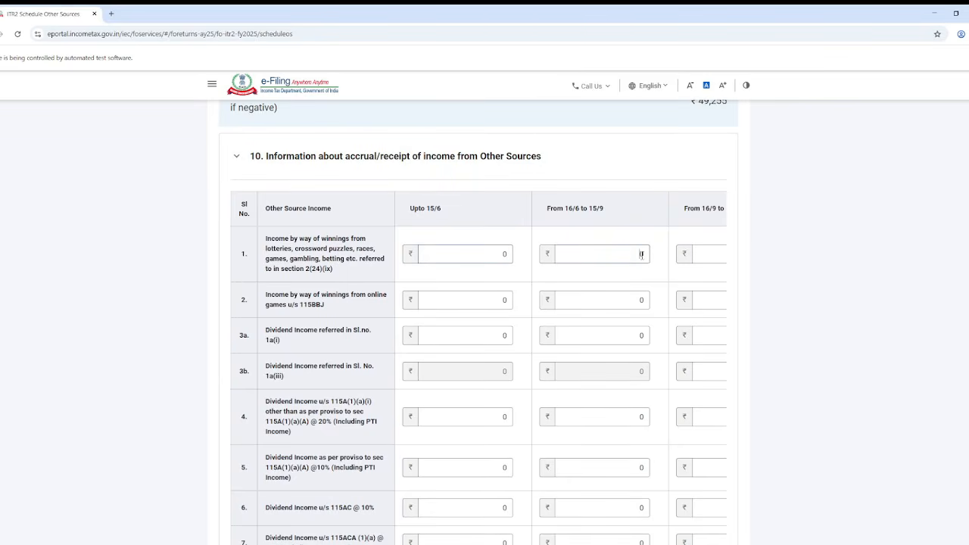
scroll(285, 479, down, 1)
scroll(285, 479, up, 1)
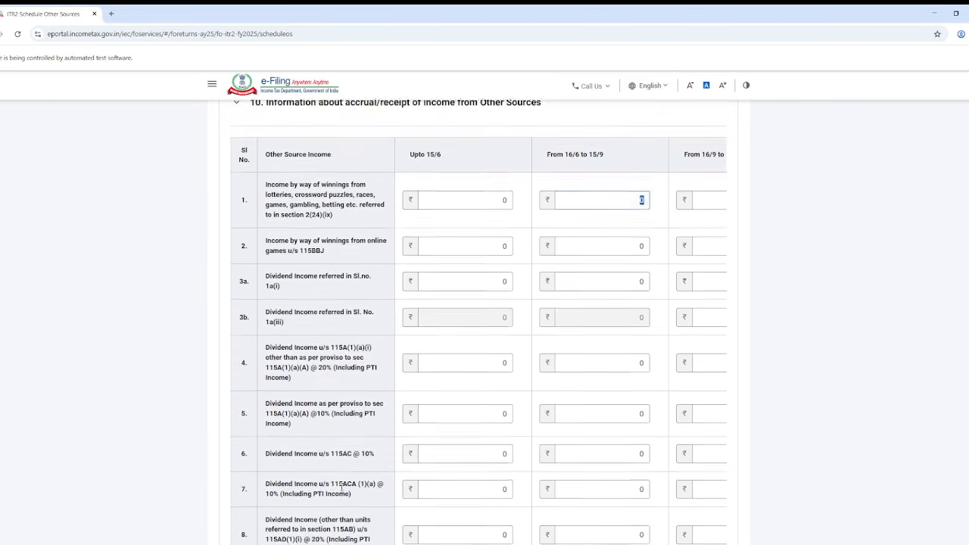
Review the remaining income rows and period columns of the accrual/receipt table, and confirm Schedule Other Sources.
scroll(344, 492, down, 4)
drag(421, 404, 565, 405)
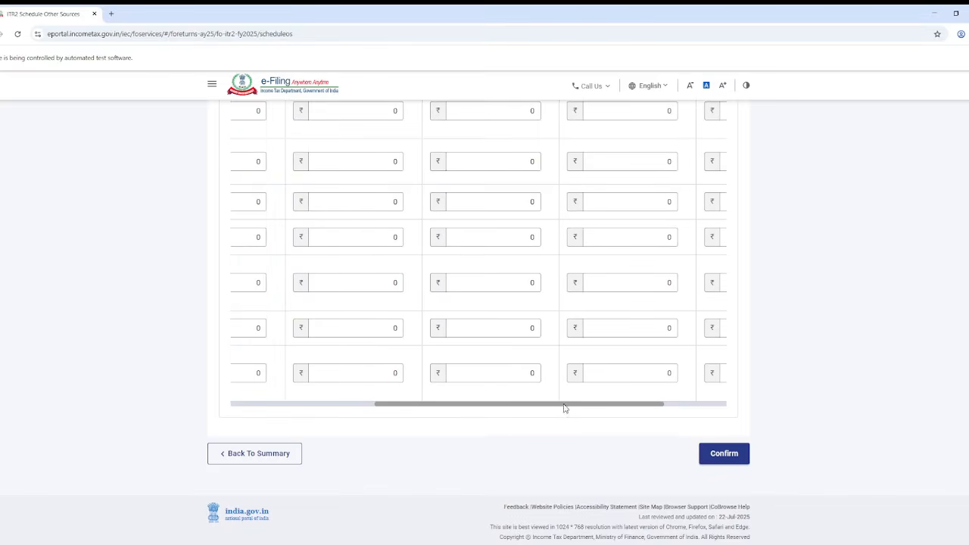
scroll(566, 424, up, 5)
scroll(590, 431, up, 1)
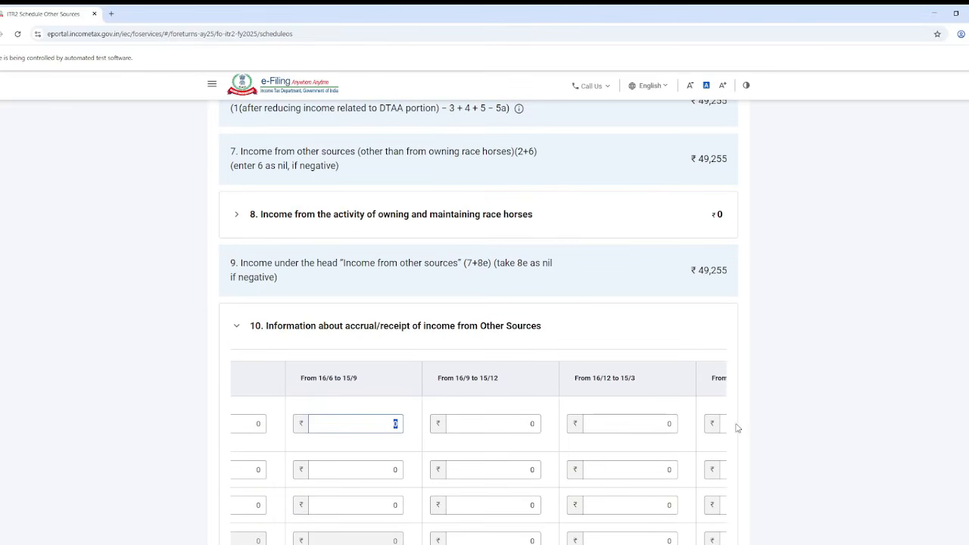
scroll(605, 462, down, 5)
drag(615, 453, 379, 458)
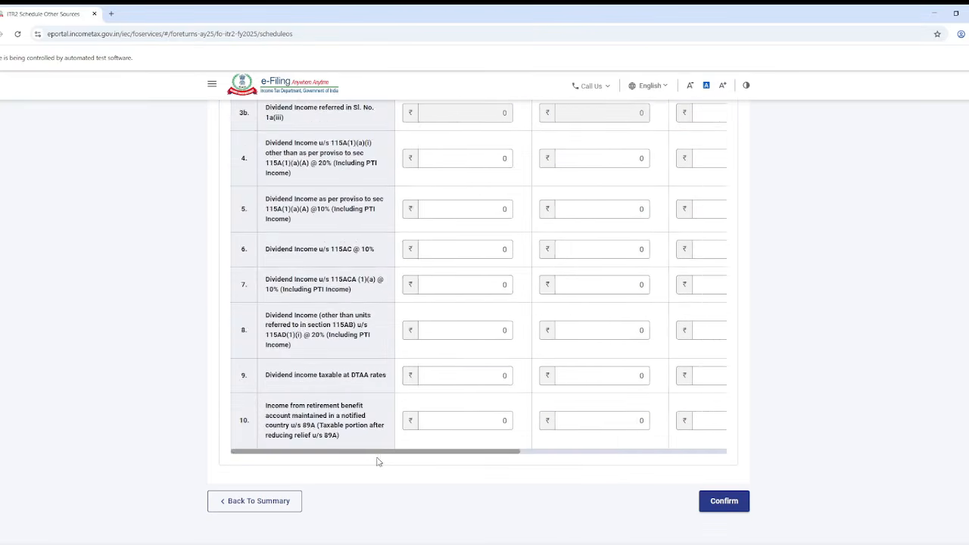
scroll(268, 415, up, 3)
scroll(313, 407, up, 2)
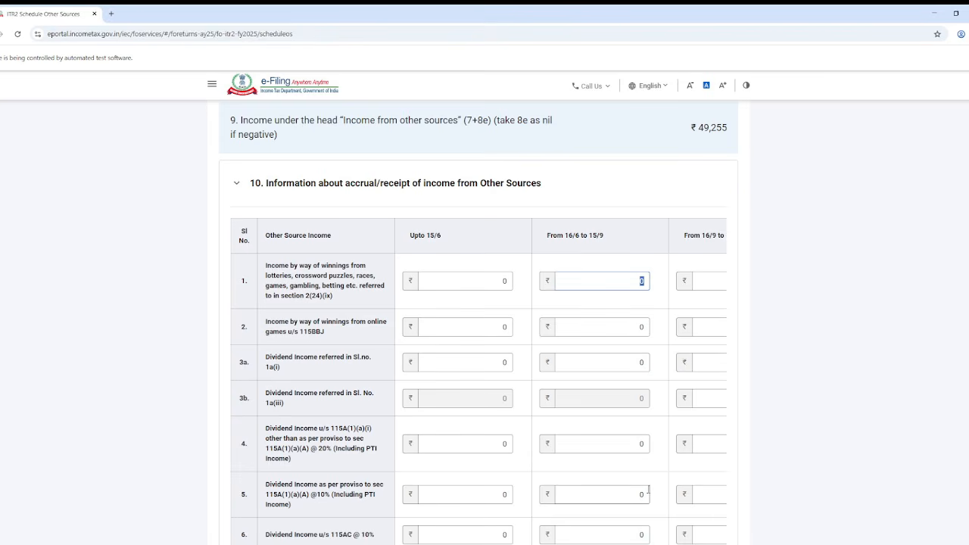
scroll(735, 486, down, 5)
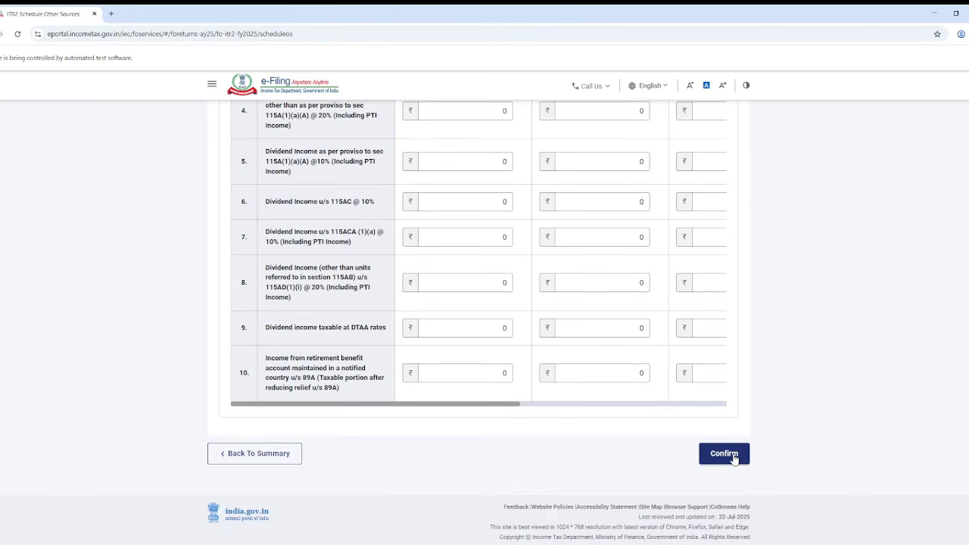
click(724, 454)
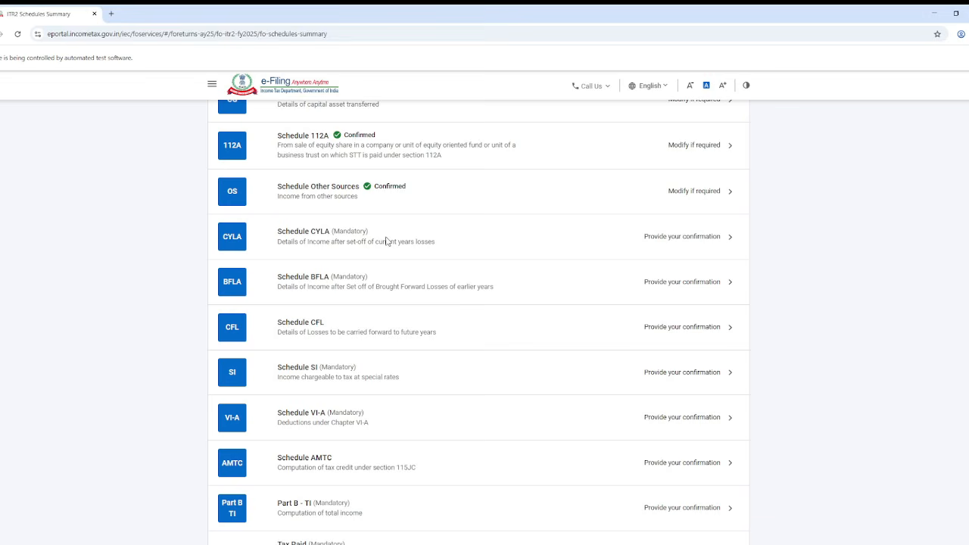
Open Schedule CYLA, review all columns of the current year loss set-off table and confirm the schedule.
click(450, 245)
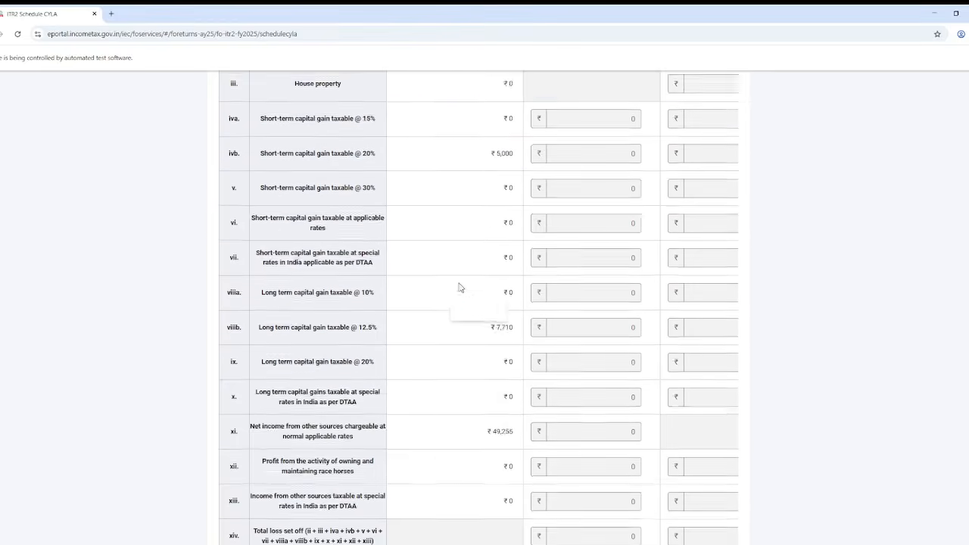
scroll(535, 469, down, 5)
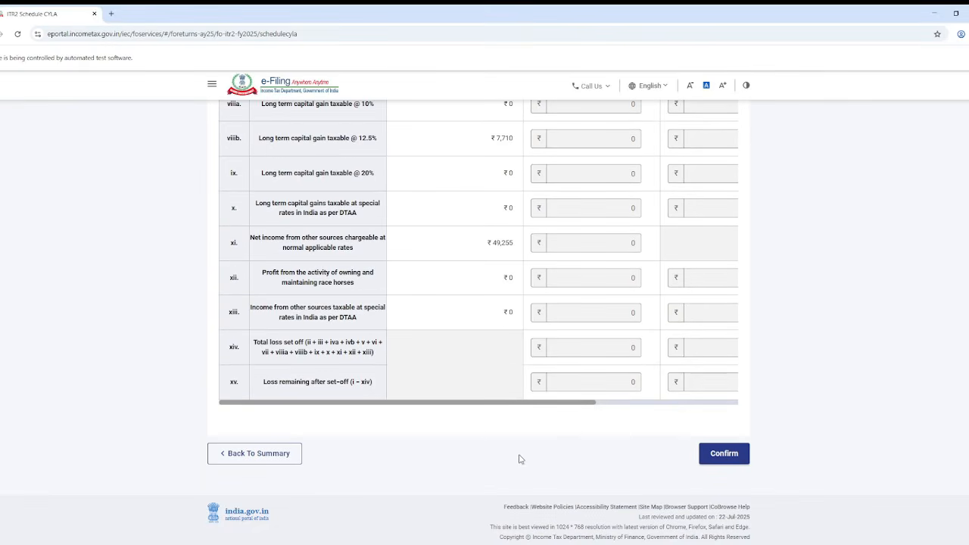
drag(586, 403, 700, 413)
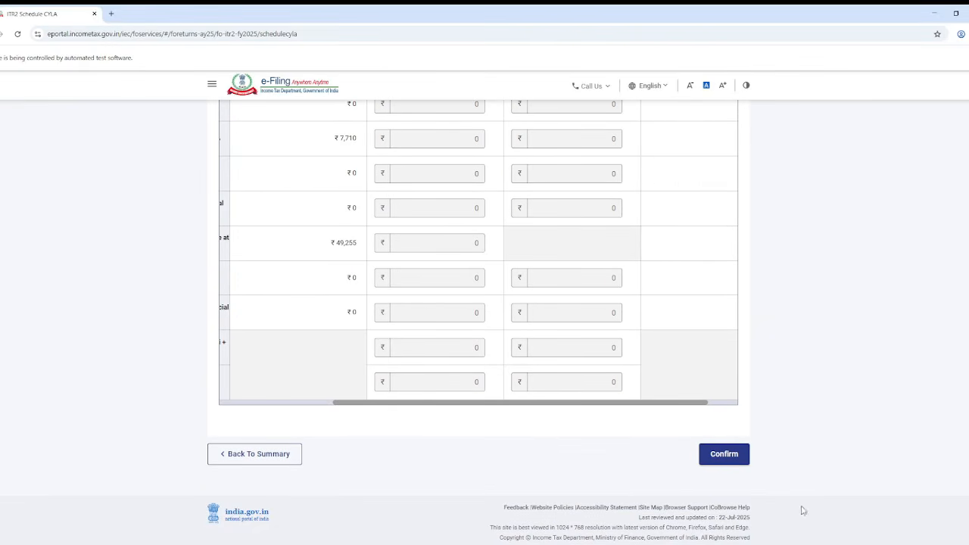
click(724, 454)
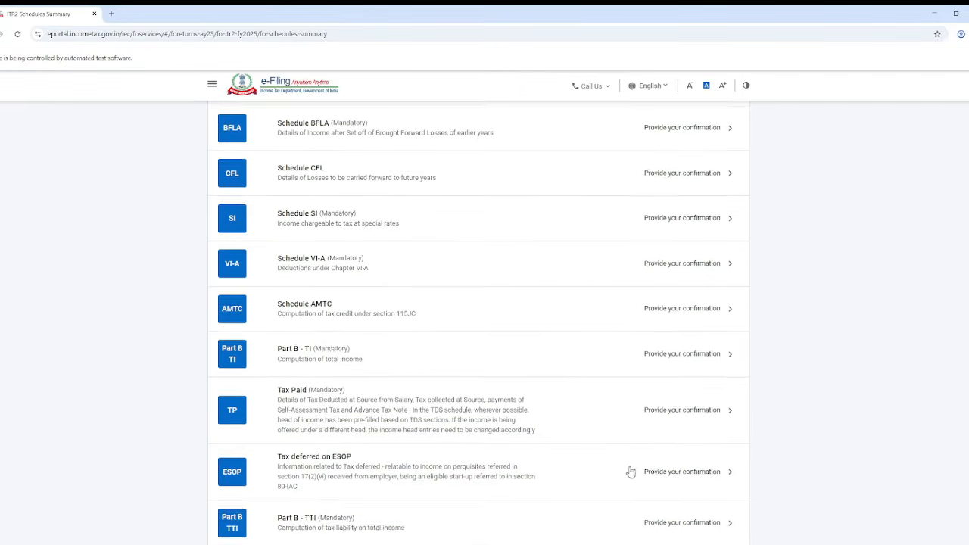
Open Schedule CFL and review its assessment year rows with the date of filing and house property loss fields.
click(415, 224)
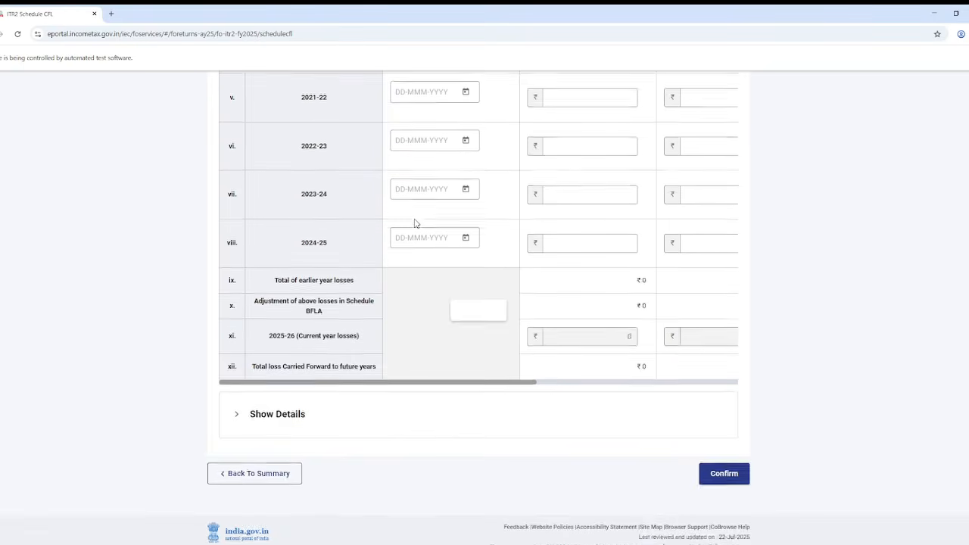
scroll(482, 479, down, 3)
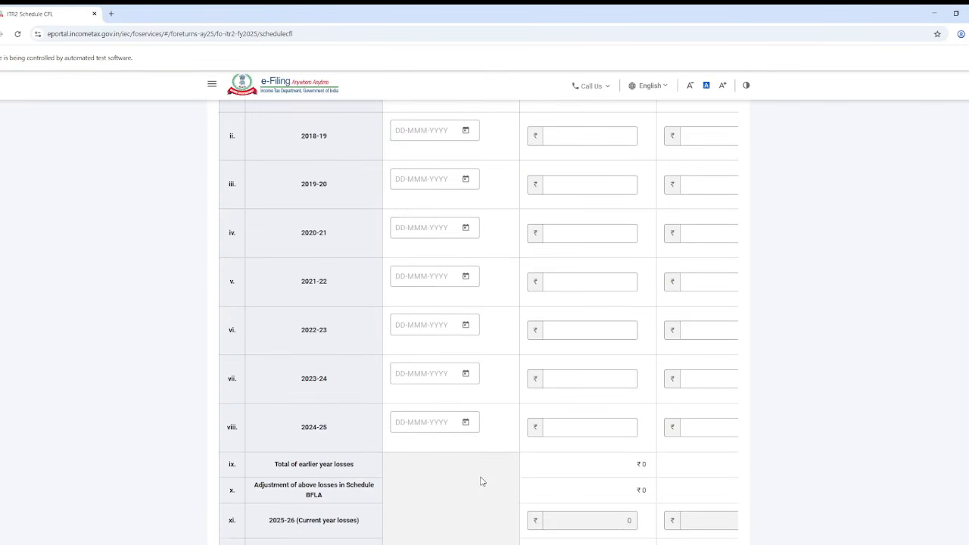
scroll(417, 327, up, 3)
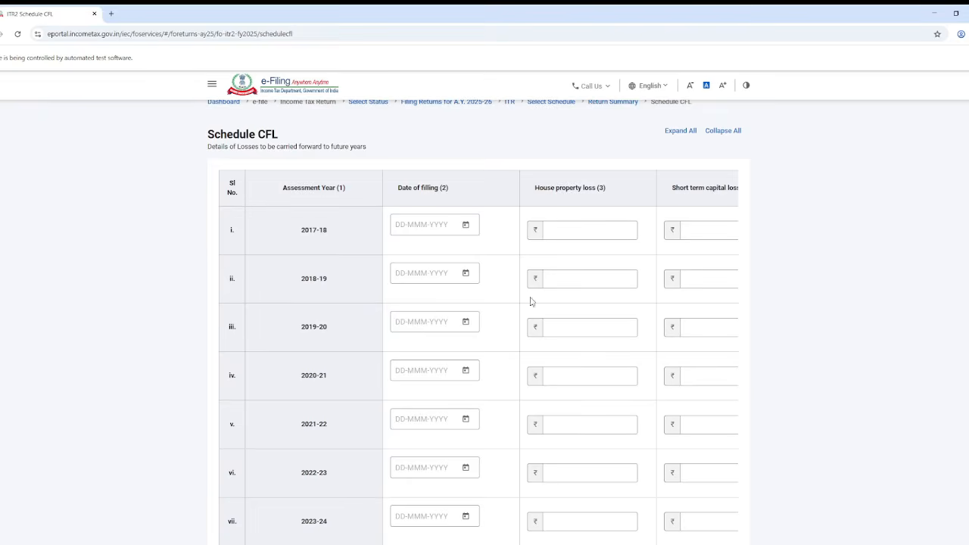
scroll(582, 439, down, 1)
scroll(584, 440, up, 2)
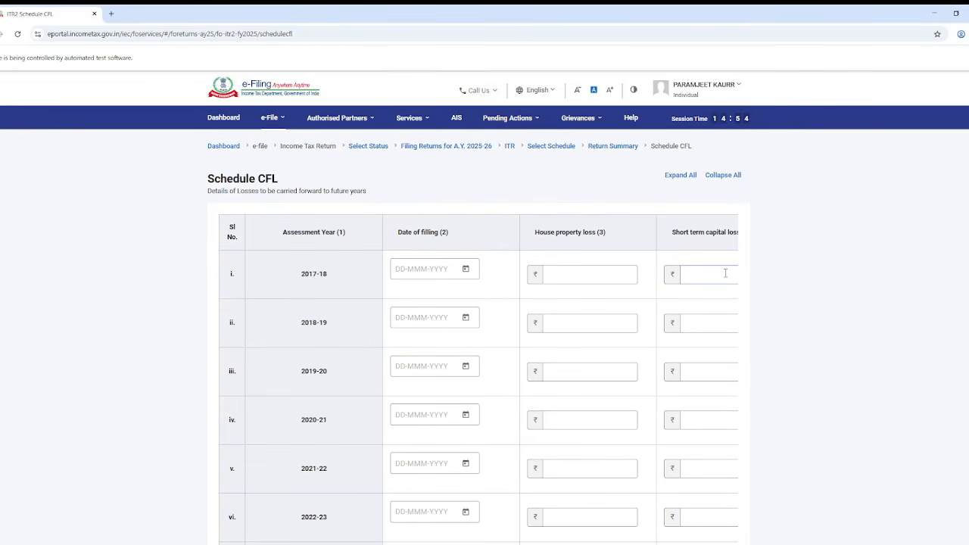
Examine the short term, long term and race horse loss columns in Schedule CFL, and return to the 2017-18 date of filing.
key(Tab)
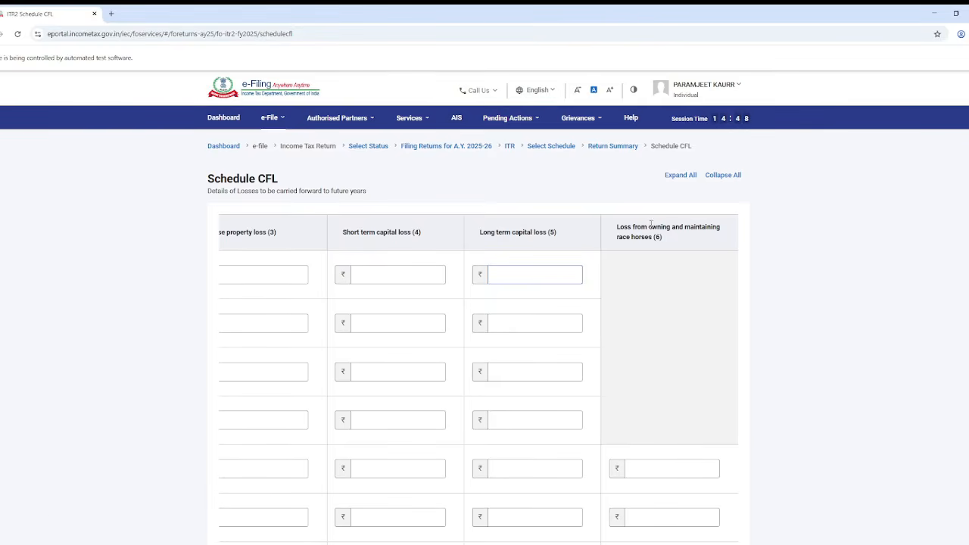
drag(650, 225, 662, 252)
scroll(660, 350, down, 10)
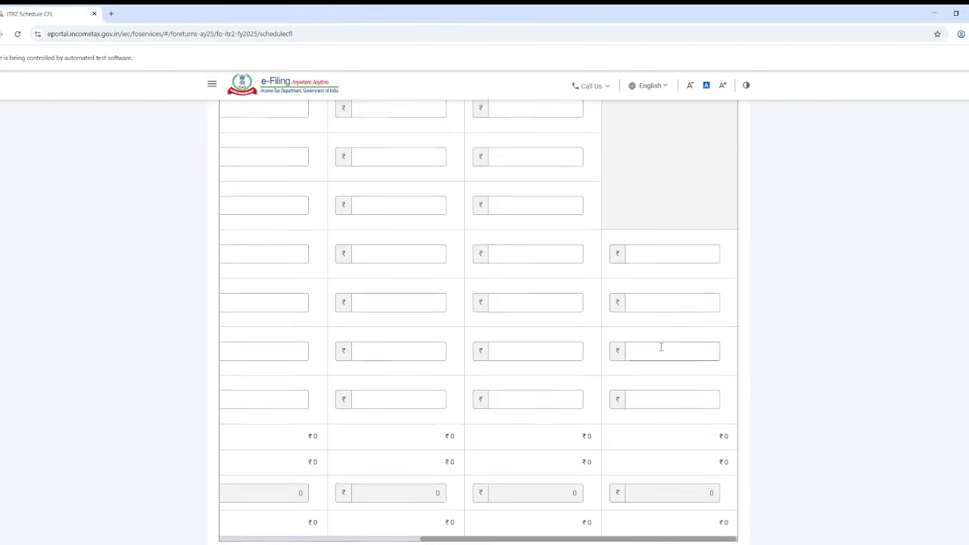
drag(623, 447, 291, 451)
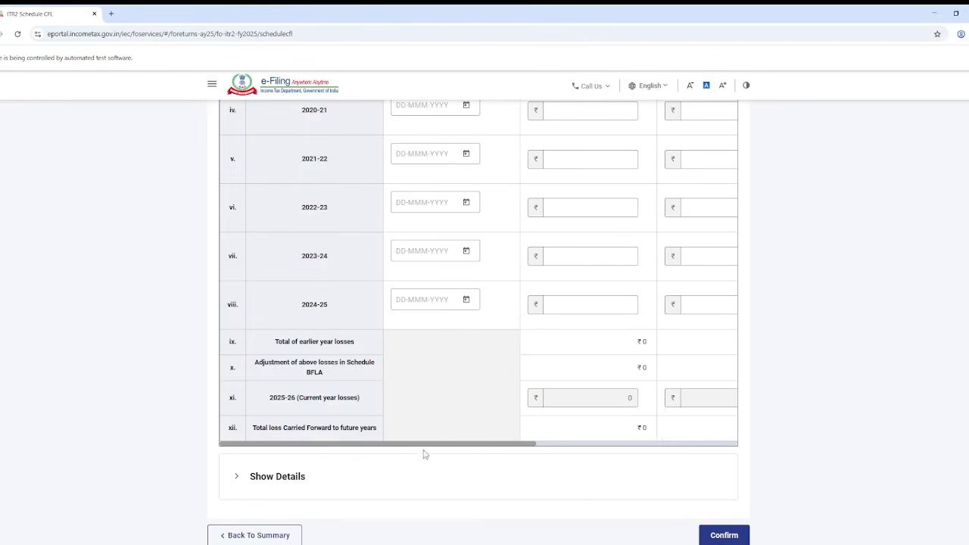
drag(422, 452, 651, 452)
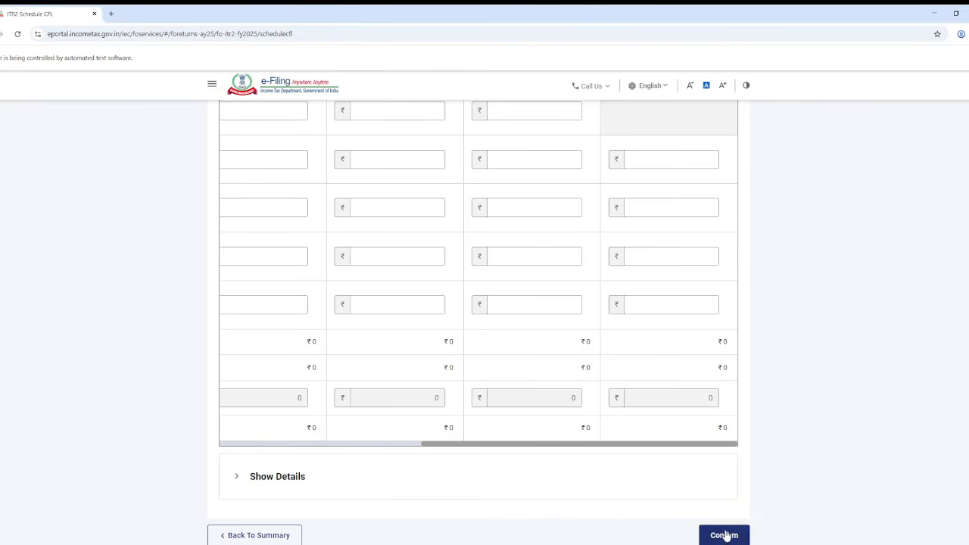
scroll(474, 417, up, 5)
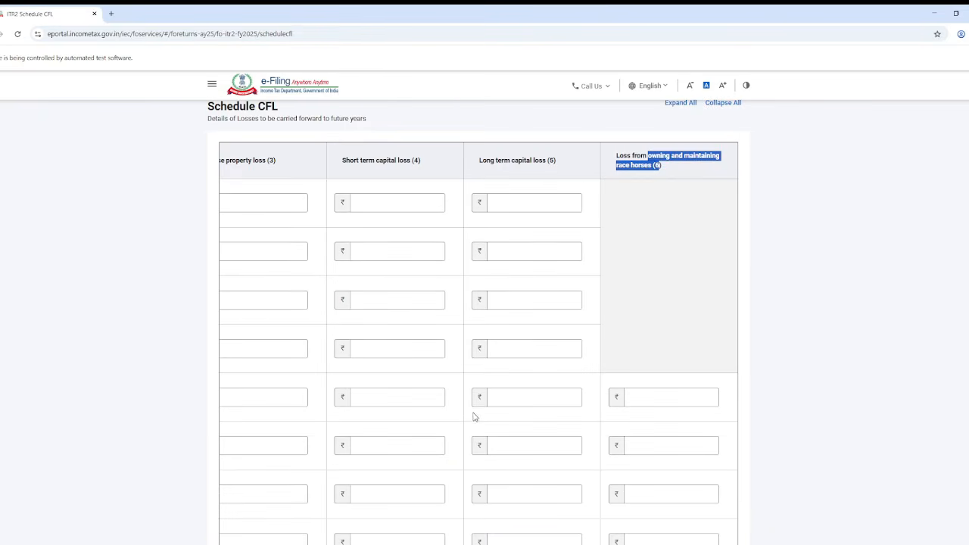
click(394, 200)
scroll(389, 198, left, 5)
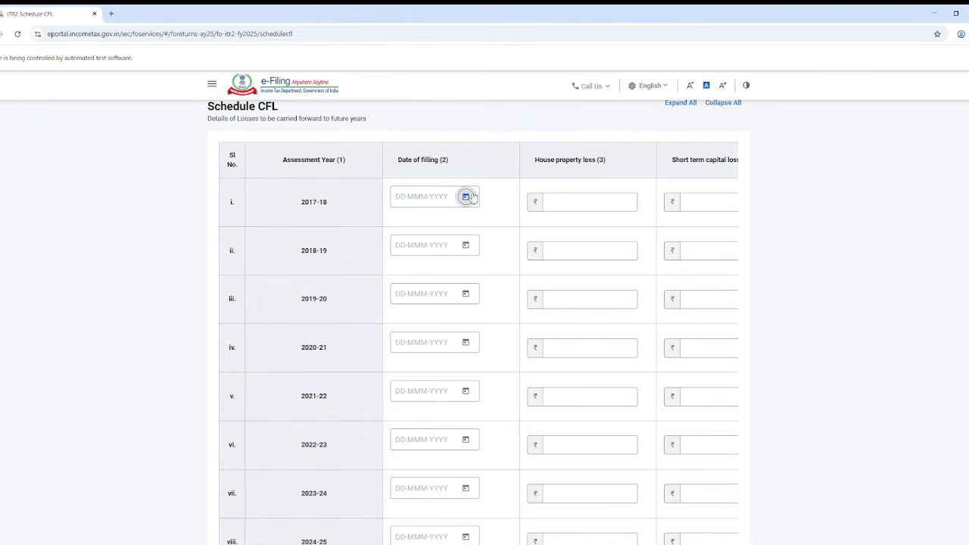
Review the capital loss and race horse loss columns and the total rows of Schedule CFL, and confirm the schedule.
key(Tab)
key(Tab)
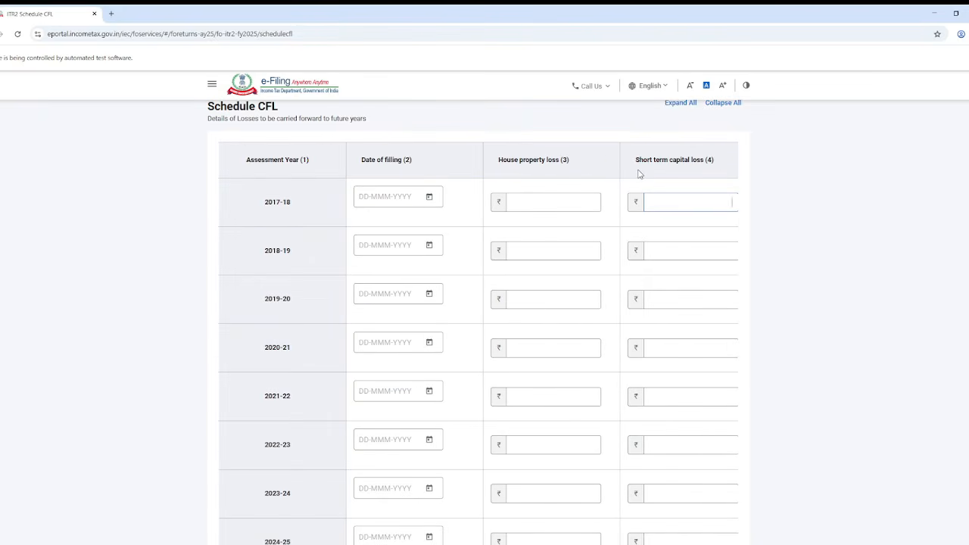
key(Tab)
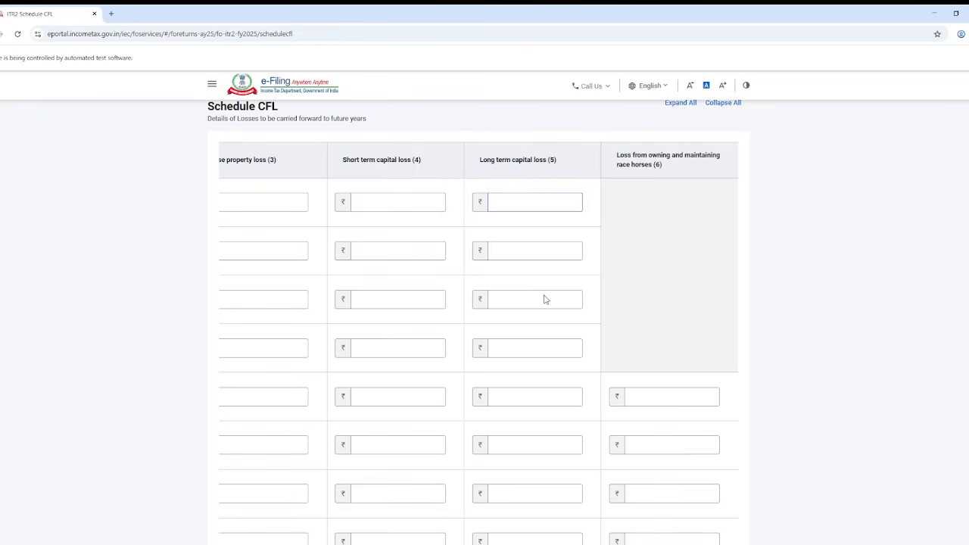
scroll(528, 338, down, 2)
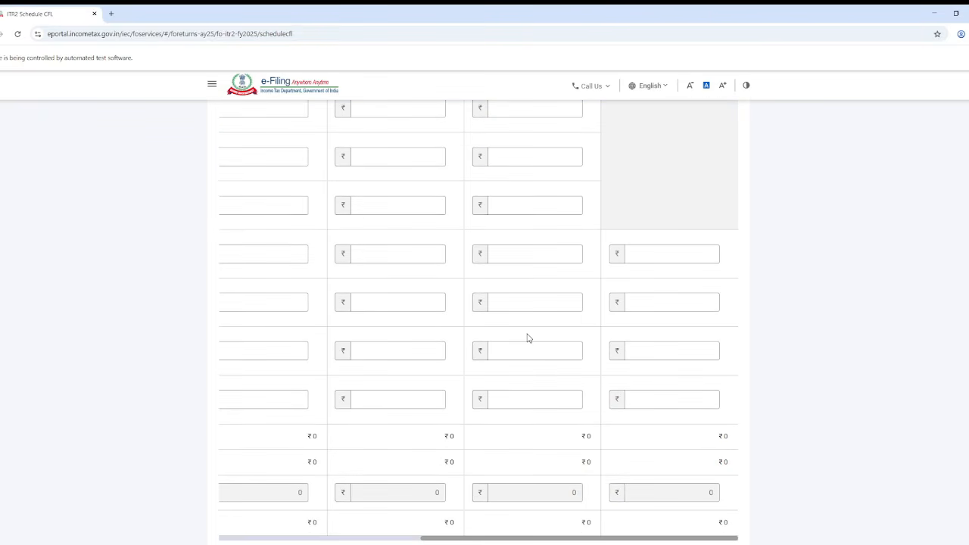
scroll(527, 338, down, 1)
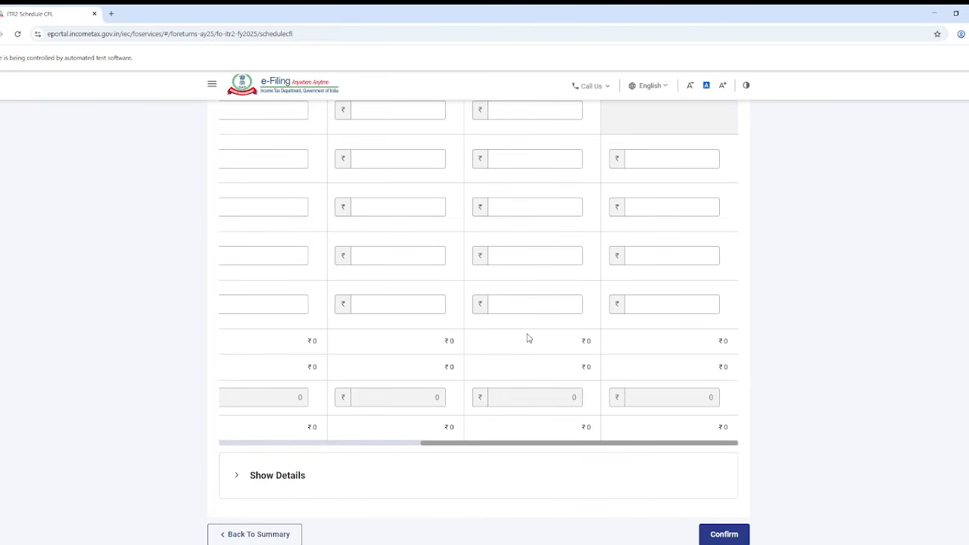
drag(528, 443, 340, 439)
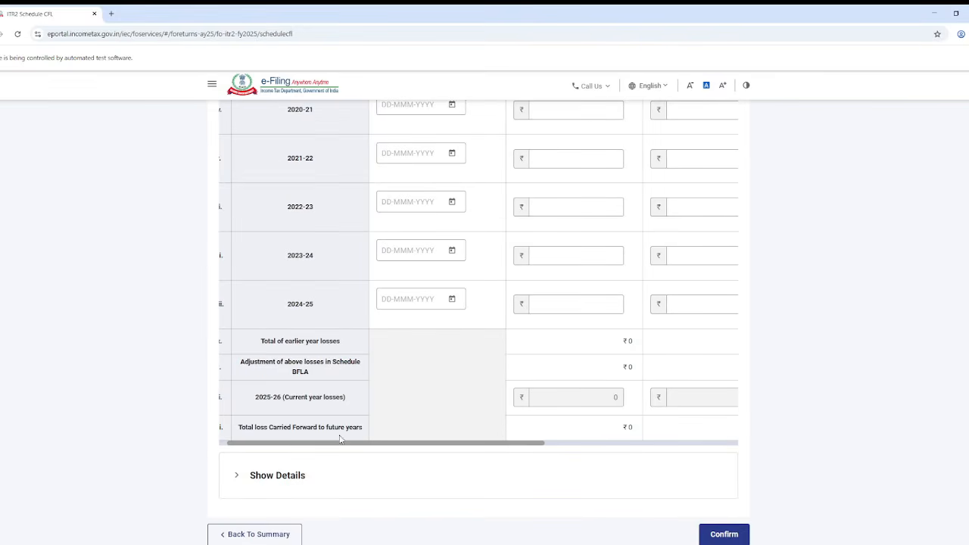
scroll(402, 405, up, 2)
scroll(404, 398, down, 1)
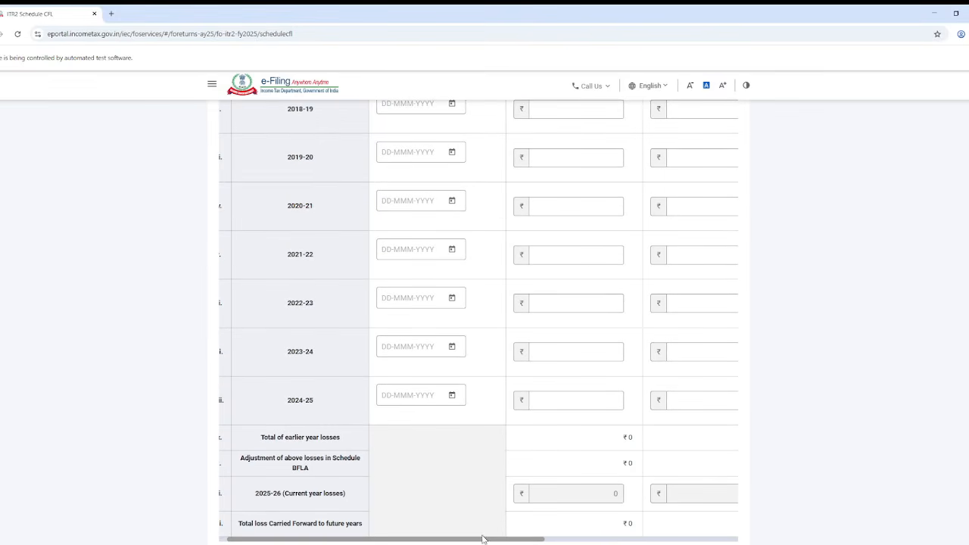
drag(486, 540, 727, 540)
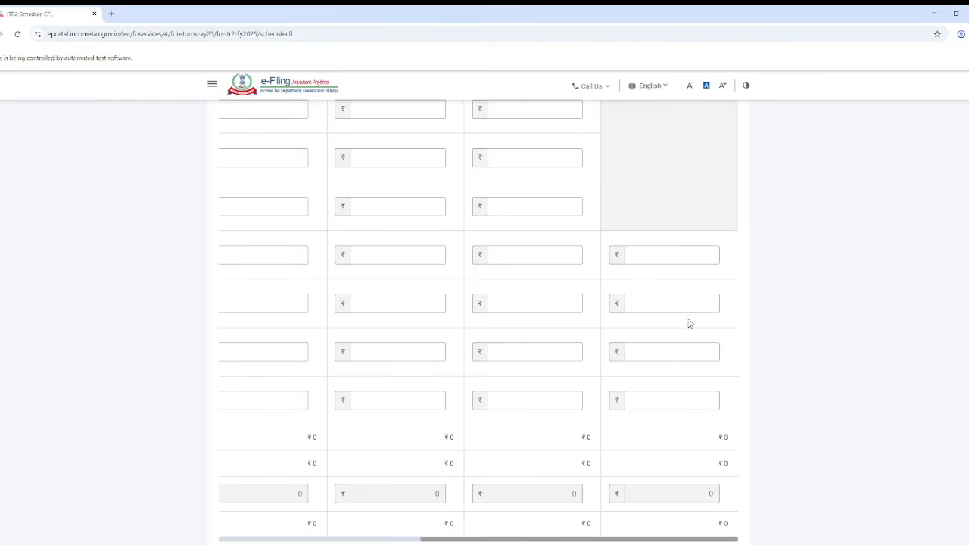
scroll(661, 473, down, 2)
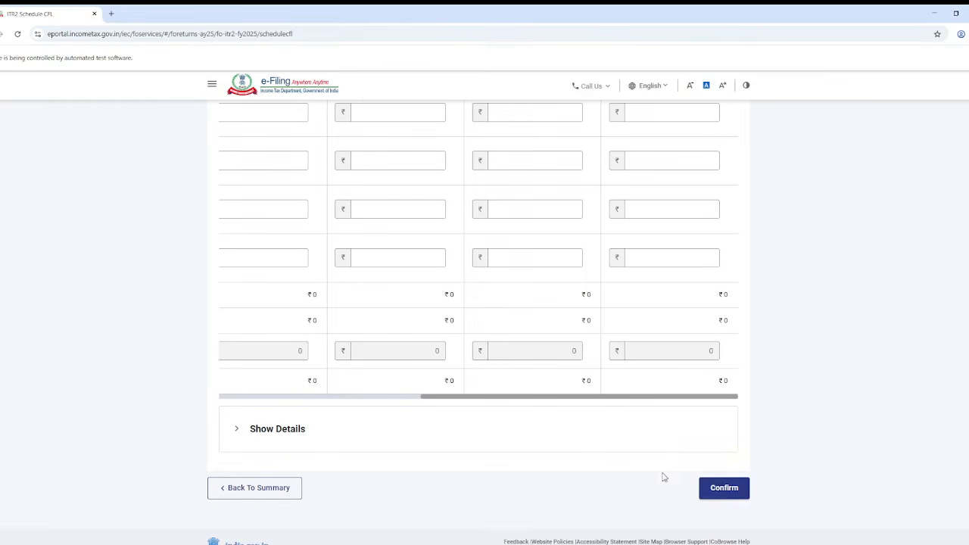
click(724, 489)
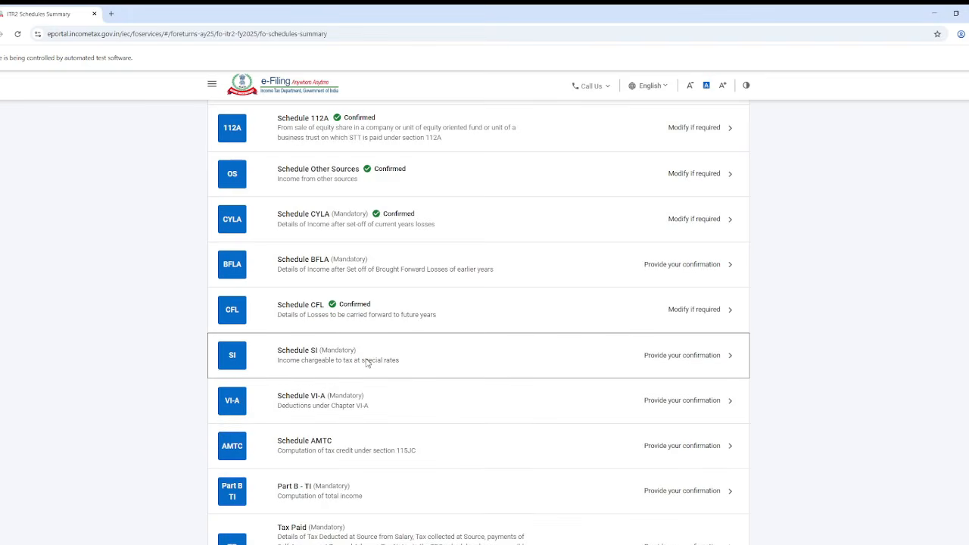
Open Schedule SI, review the special-rate income rows down to the total, and confirm the schedule.
click(367, 362)
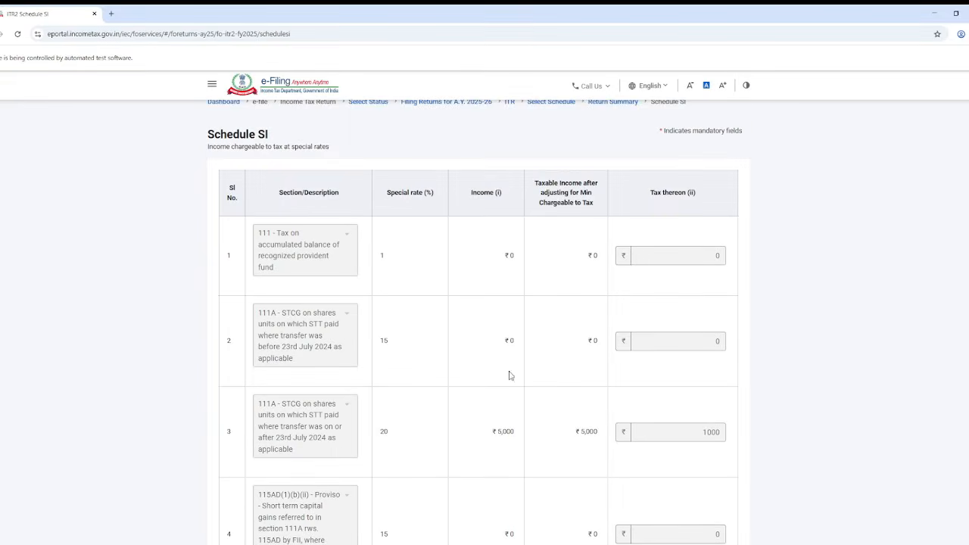
scroll(512, 377, down, 5)
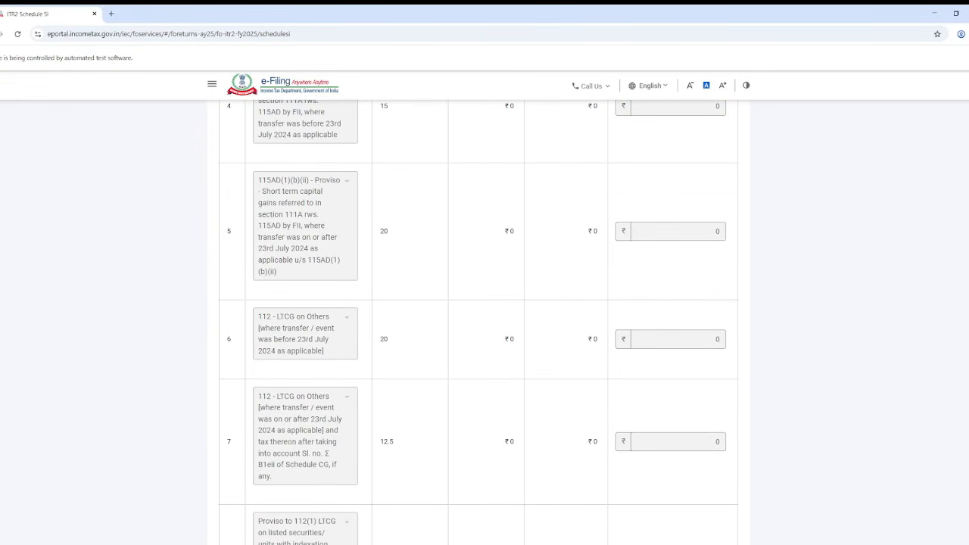
scroll(477, 322, down, 20)
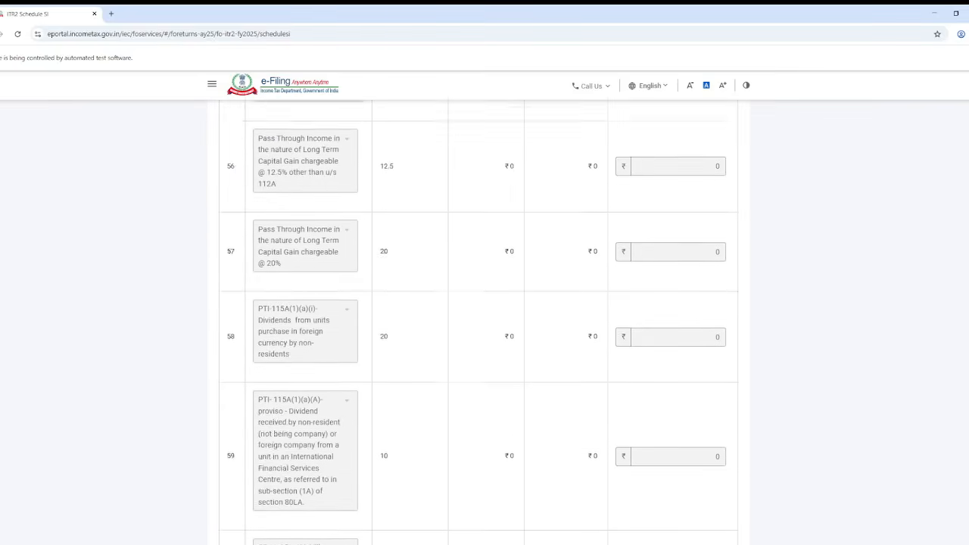
scroll(478, 322, down, 20)
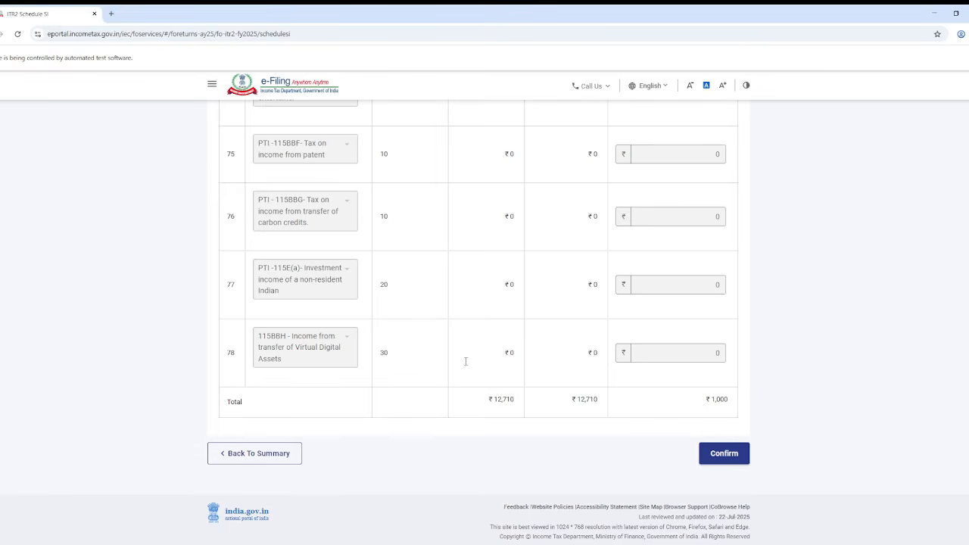
click(731, 454)
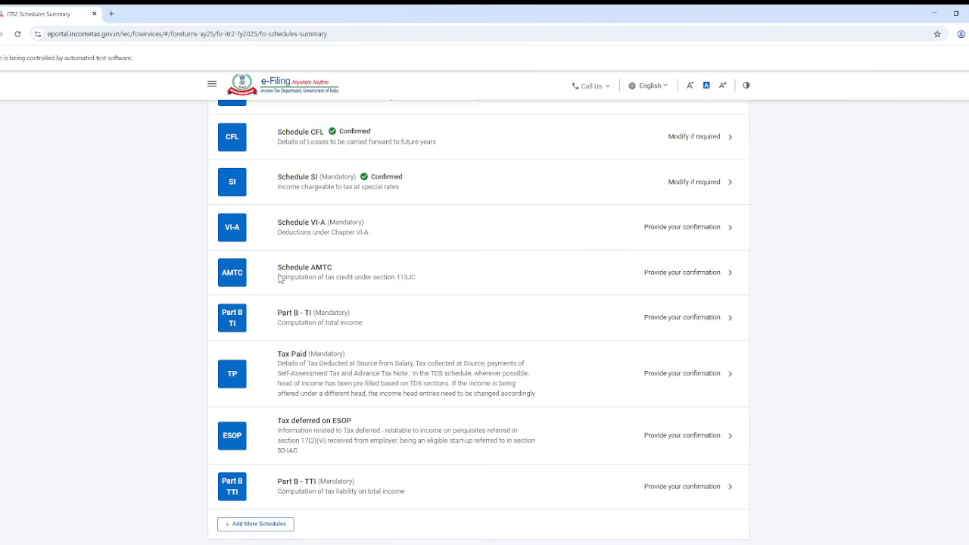
Open and confirm Schedule VI-A without adding deductions, and review and confirm Part B - TI.
click(384, 229)
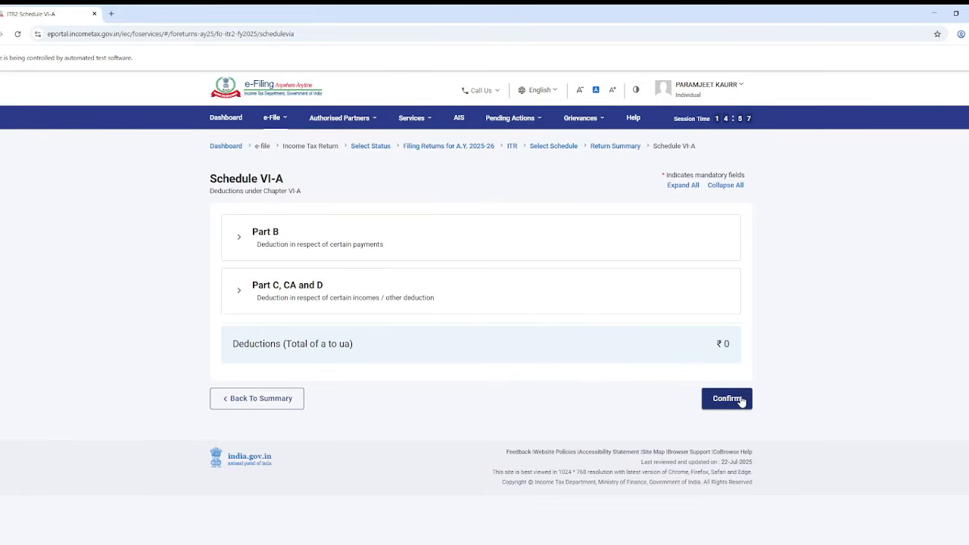
click(726, 398)
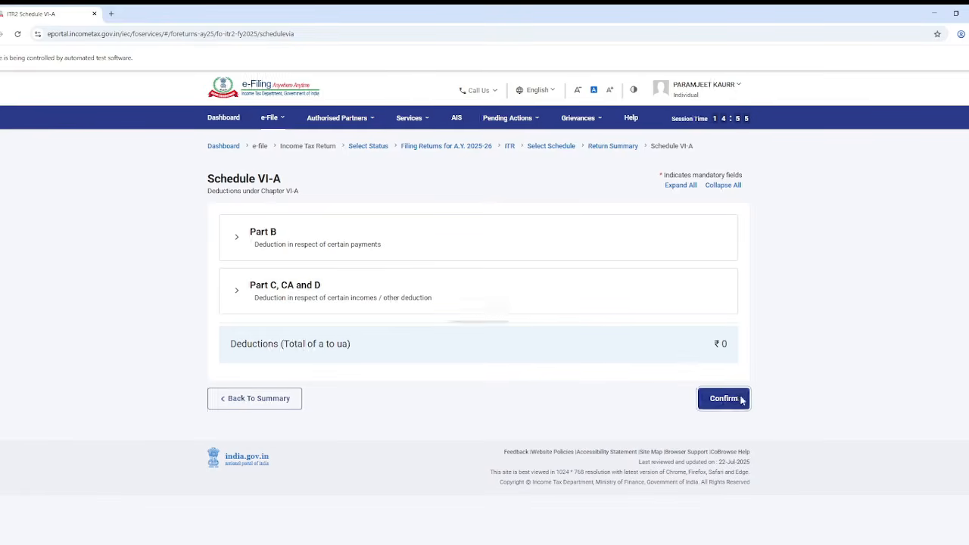
scroll(439, 284, up, 9)
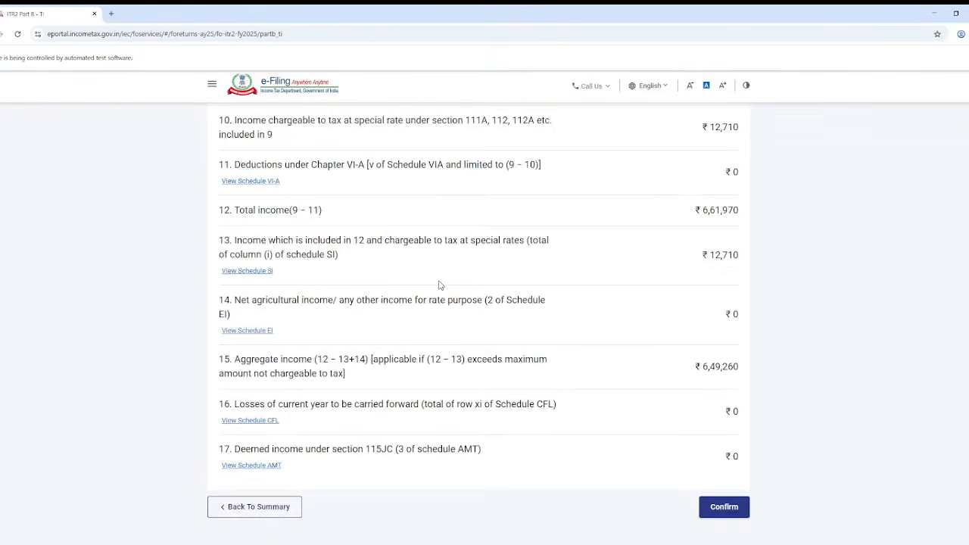
scroll(581, 422, down, 9)
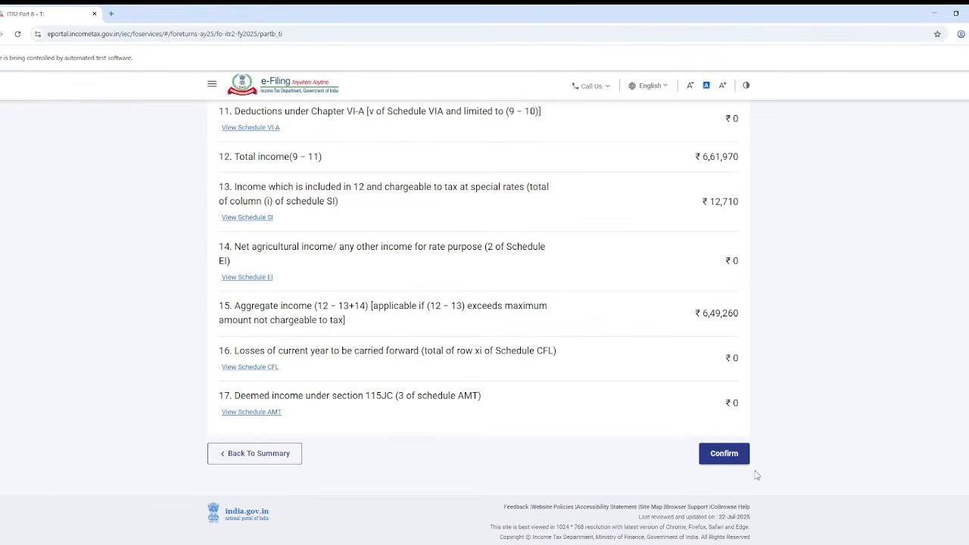
click(716, 455)
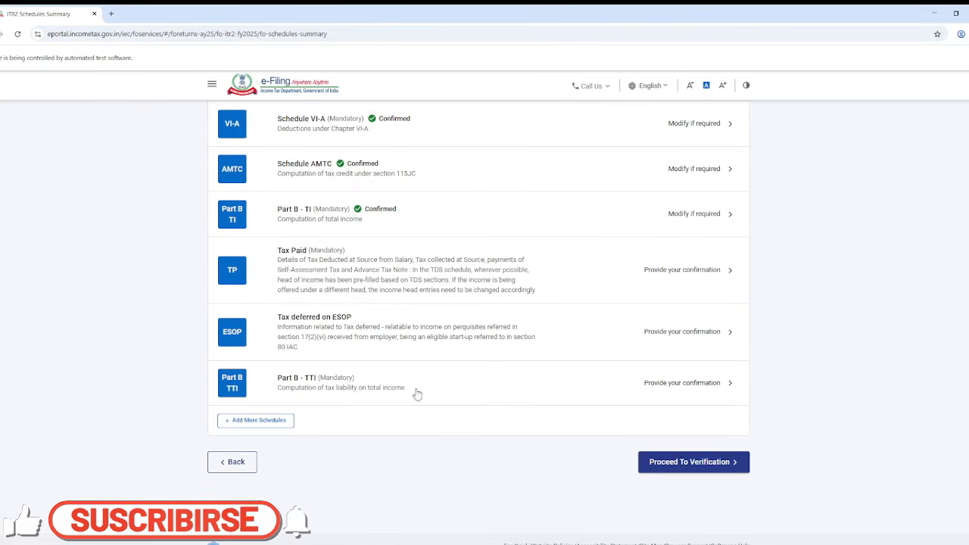
Open the Tax Paid schedule from the return summary and confirm it without changing any TDS, TCS or advance tax details.
scroll(351, 361, up, 2)
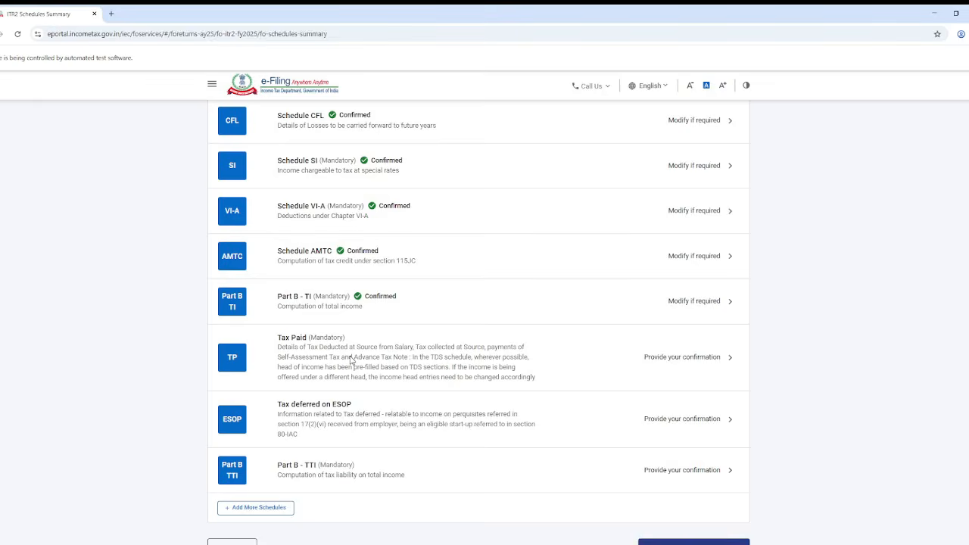
click(351, 361)
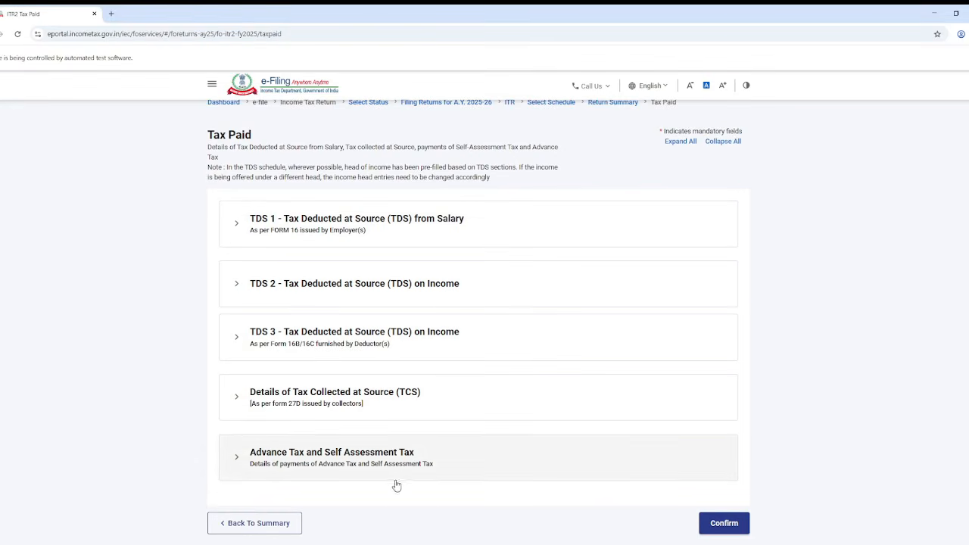
click(724, 523)
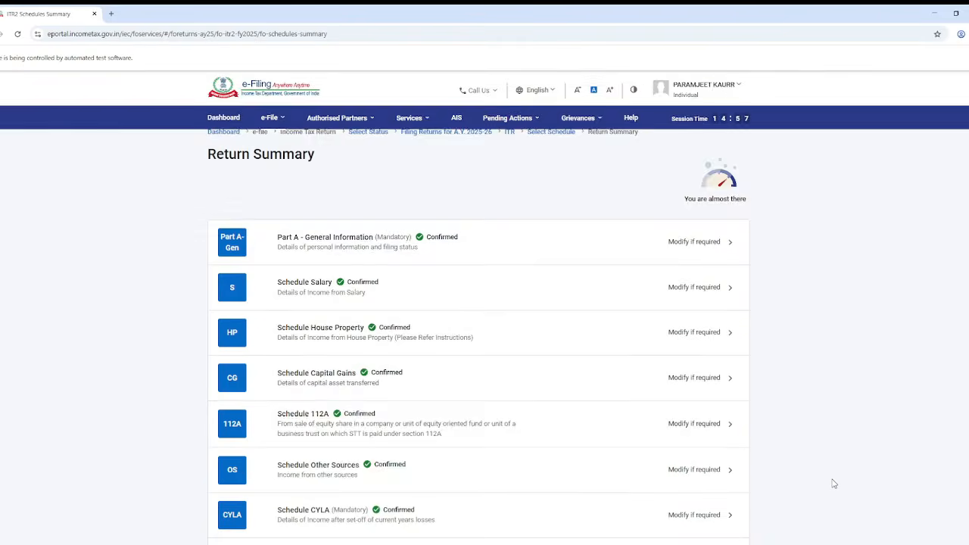
Review the brought forward loss set-off rows in Schedule BFLA and confirm the schedule.
scroll(833, 482, down, 7)
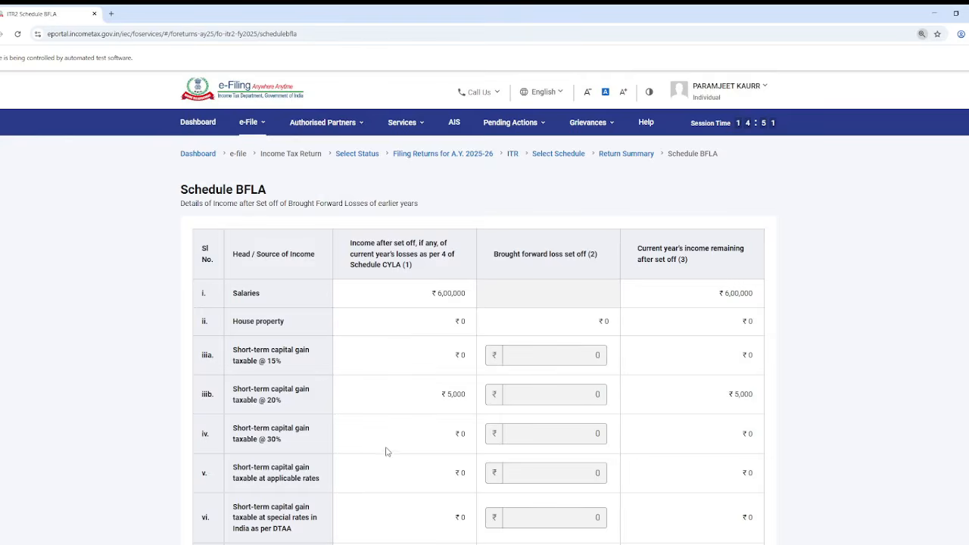
scroll(388, 454, down, 10)
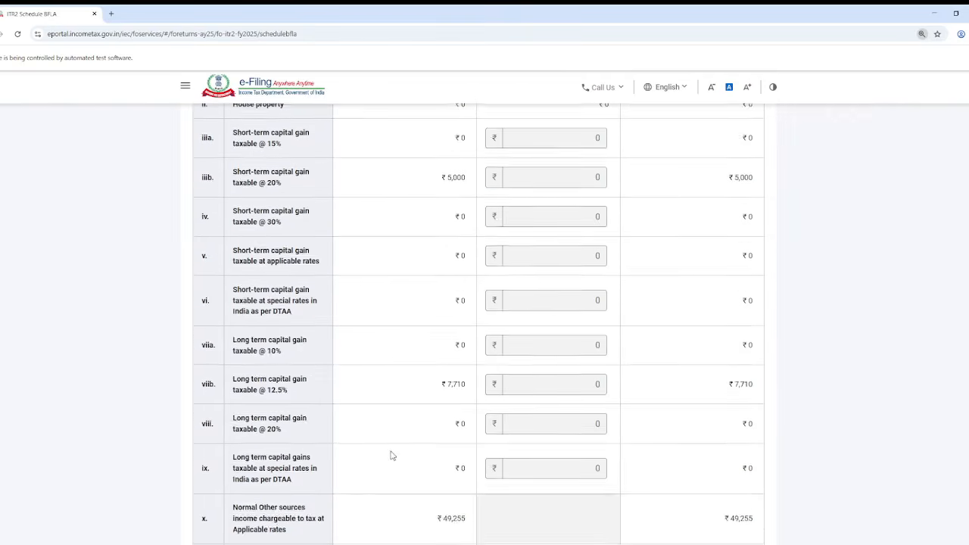
click(757, 448)
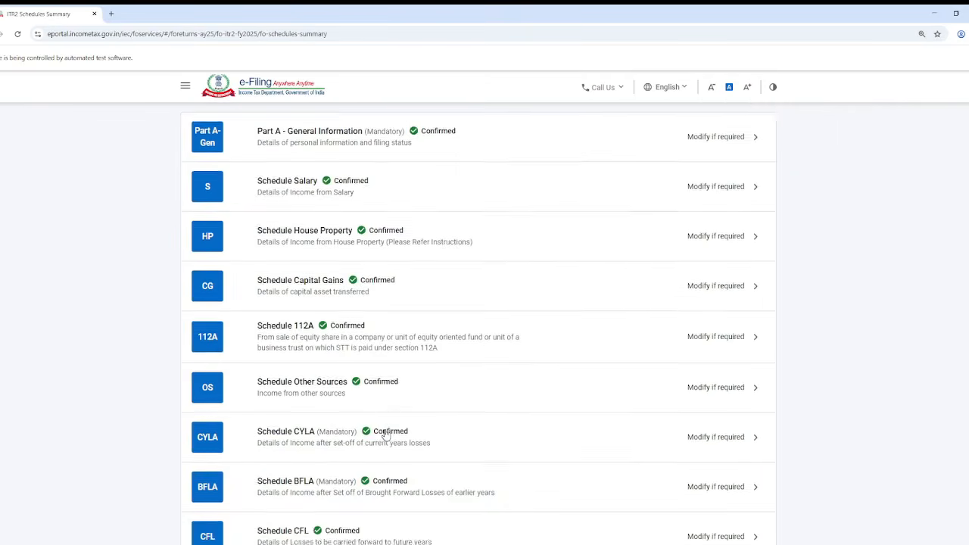
Reopen Schedule Capital Gains and expand section F, Information about accrual/receipt of capital gain.
scroll(407, 374, down, 1)
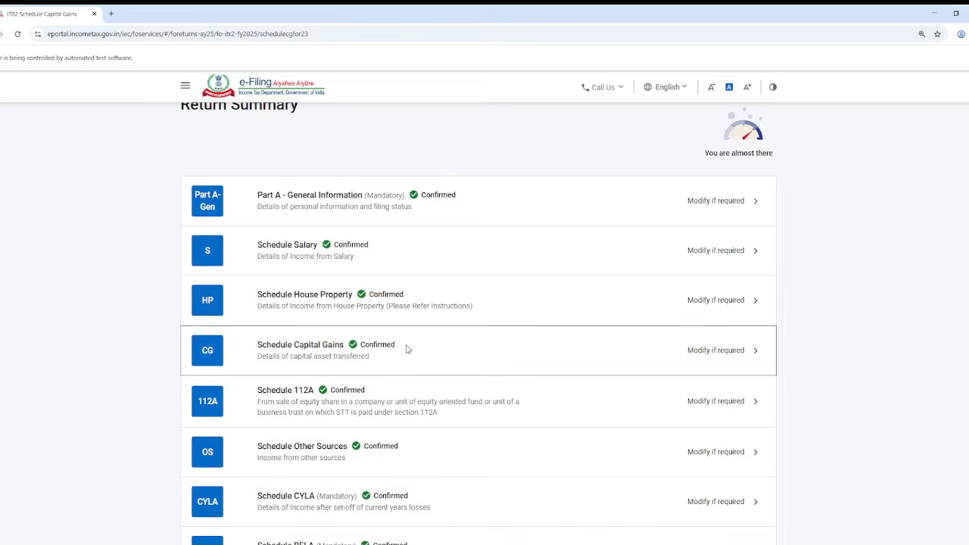
click(404, 348)
click(477, 327)
scroll(489, 348, down, 5)
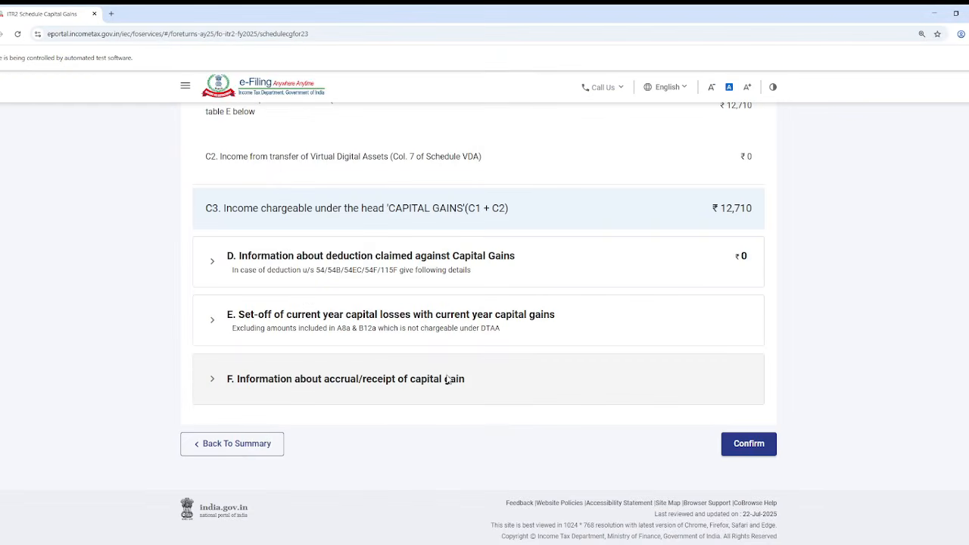
click(347, 395)
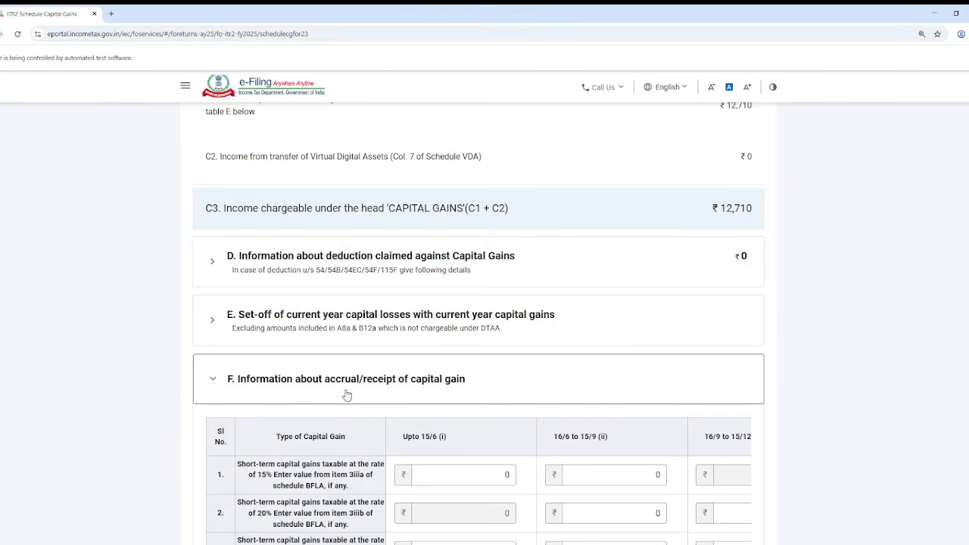
scroll(350, 409, down, 3)
scroll(348, 407, down, 1)
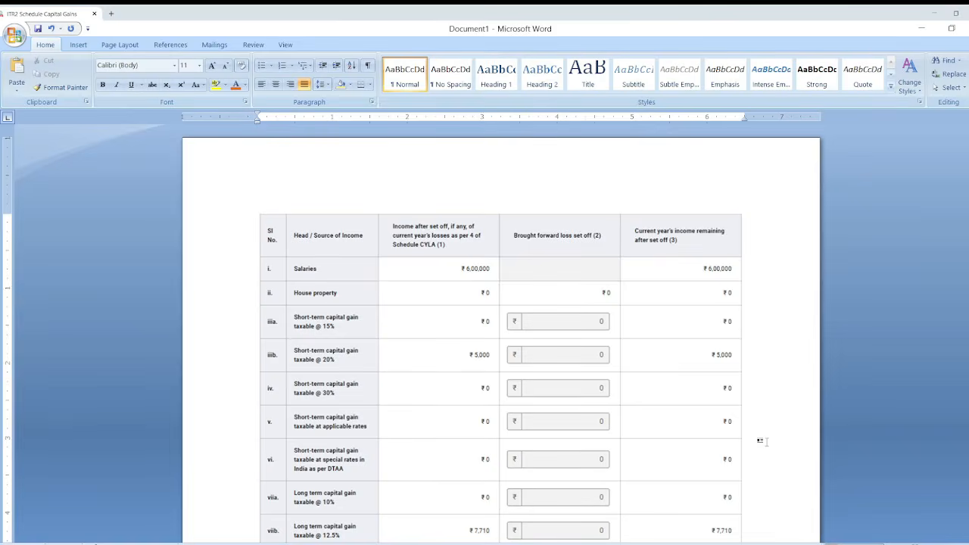
Check the Schedule BFLA table in the Word document, and enter 5000 as short-term gain taxable at 20% for 16/6 to 15/9.
ctrl+scroll(501, 433, up, 3)
scroll(386, 433, down, 3)
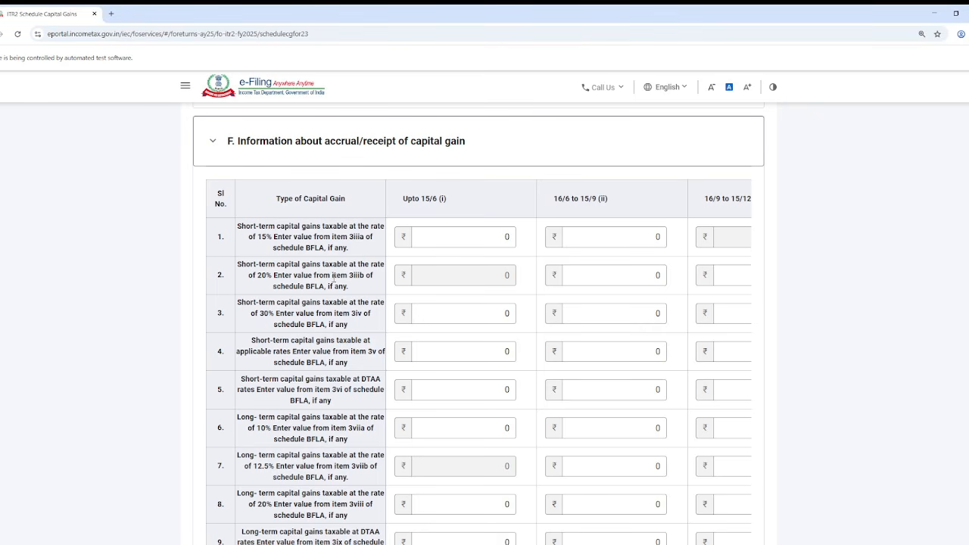
drag(273, 277, 372, 278)
click(597, 280)
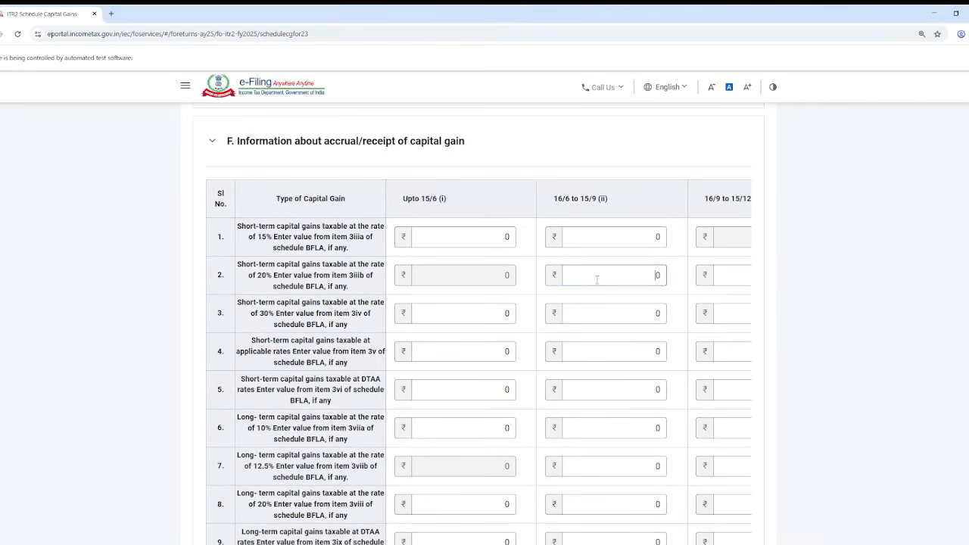
drag(354, 540, 435, 539)
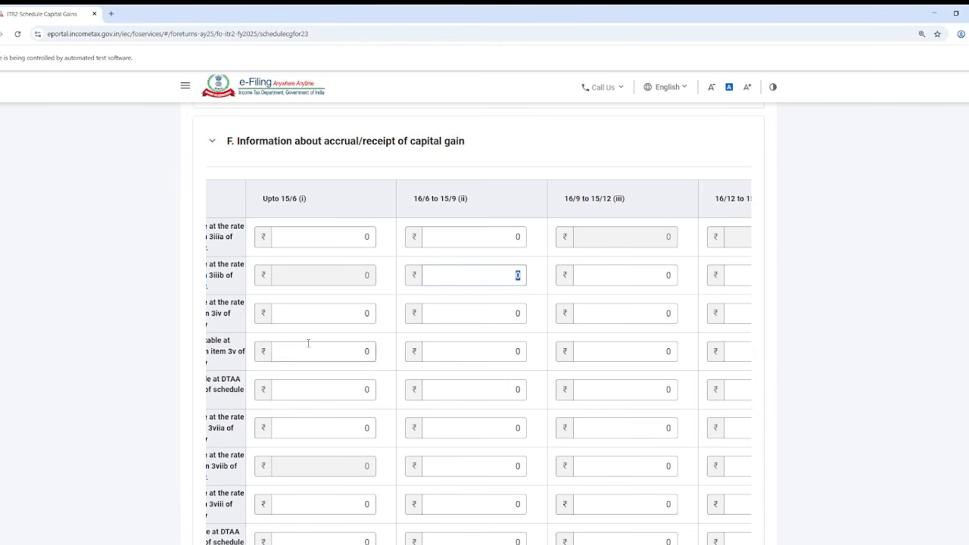
text(5000)
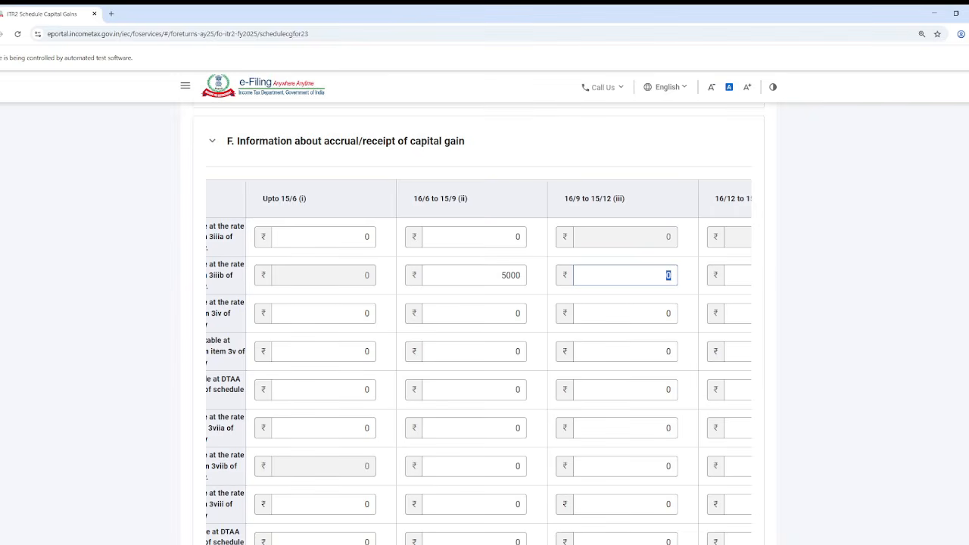
Check the item 3iiib reference in section F against the Schedule BFLA table in Word, including the long-term gain rows, and return to the return form.
key(ctrl+minus)
key(ctrl+minus)
key(ctrl+minus)
key(ctrl+minus)
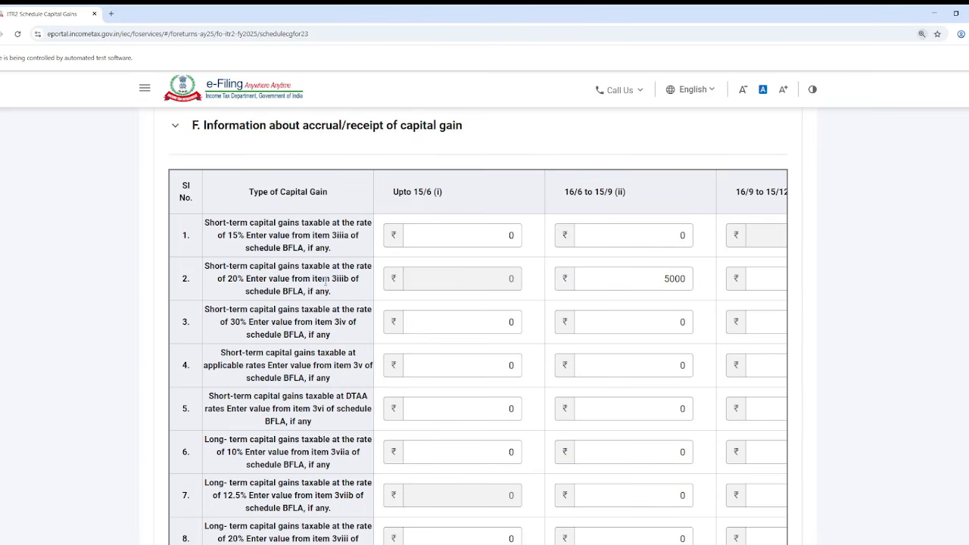
drag(328, 279, 362, 281)
key(alt+Tab)
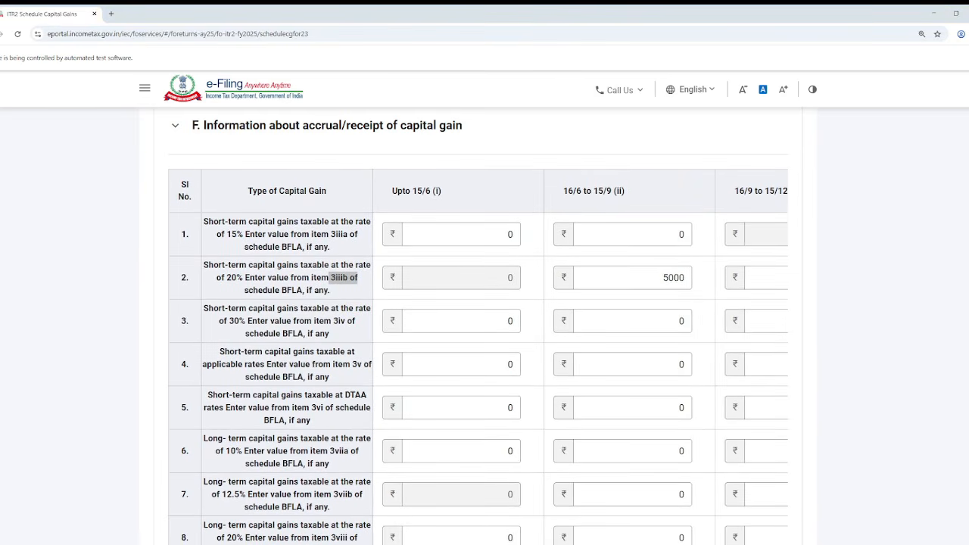
scroll(560, 412, down, 7)
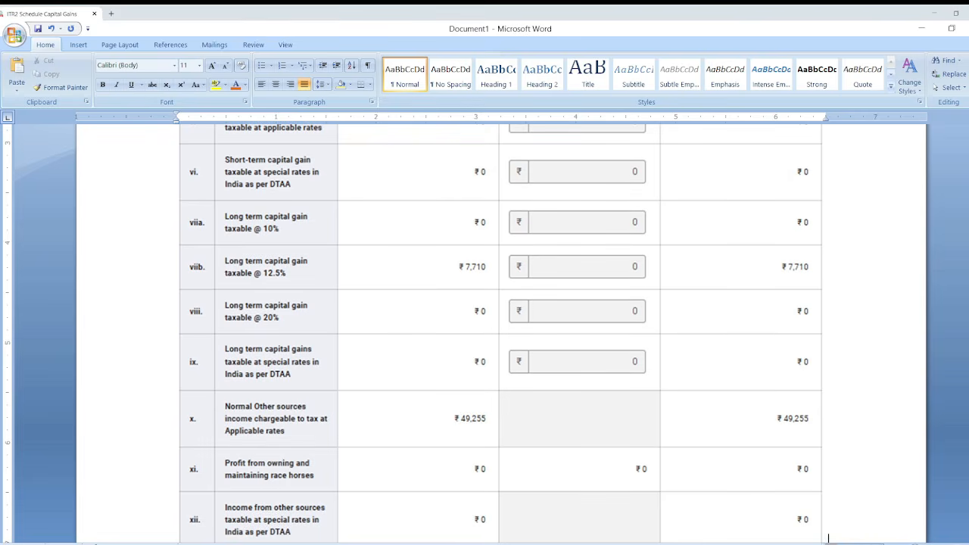
key(alt+Tab)
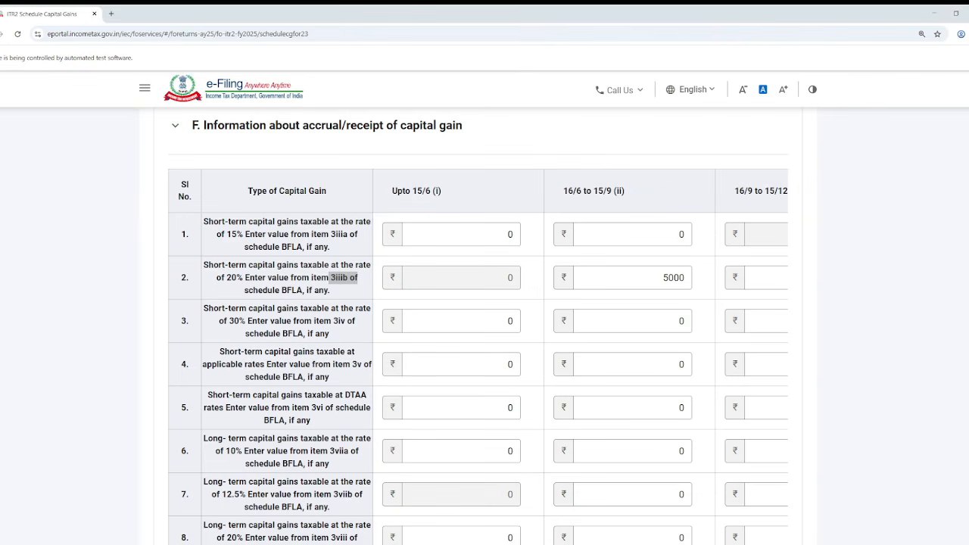
Enter 7710 as long-term capital gain taxable at 12.5% (item 3viib) for the period 16/6 to 15/9.
scroll(290, 454, down, 2)
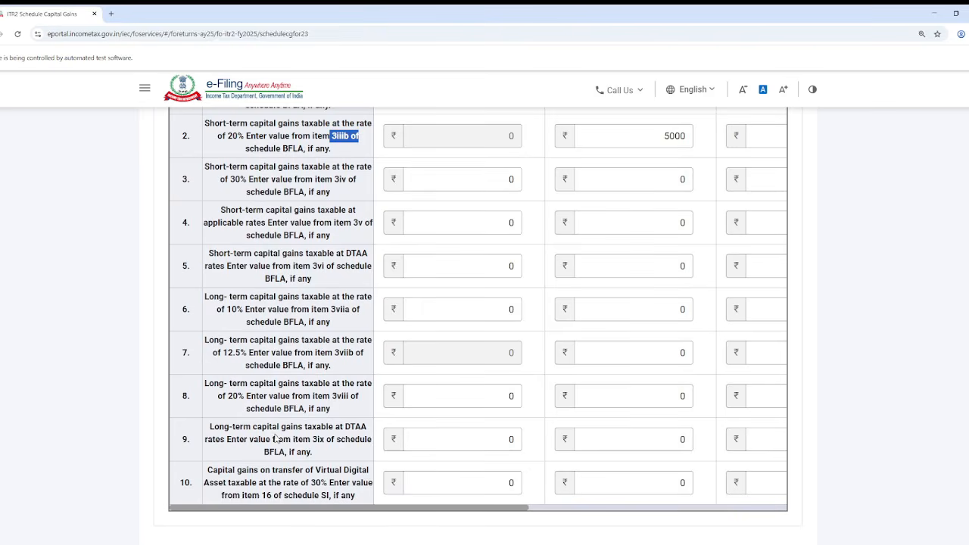
scroll(270, 437, up, 1)
scroll(303, 394, down, 1)
drag(333, 352, 361, 353)
key(Tab)
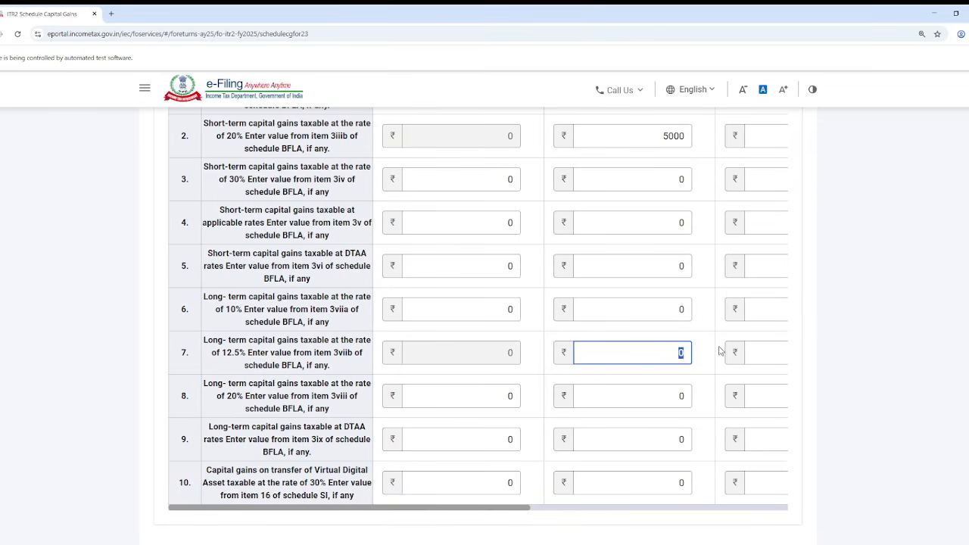
text(7710)
key(Tab)
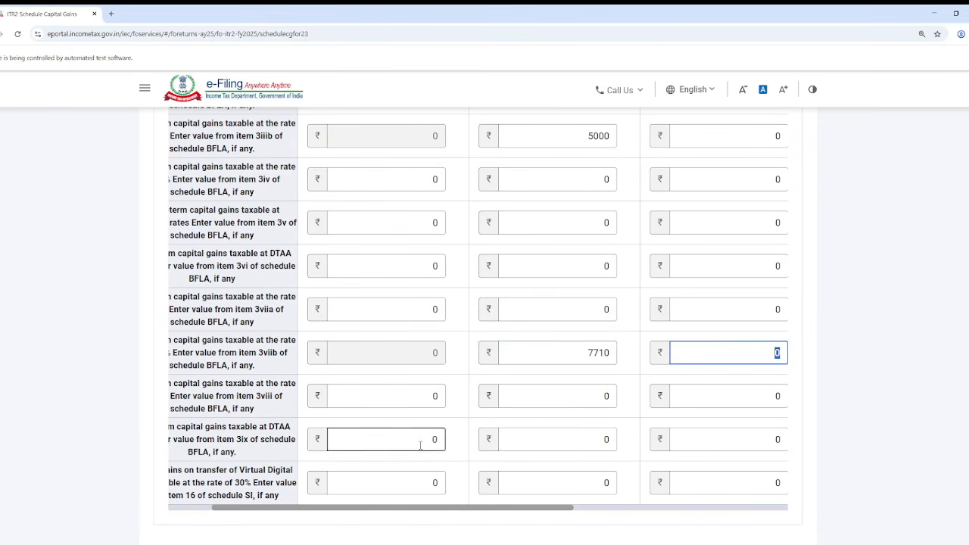
Confirm Schedule Capital Gains and check the schedules summary for any schedule still awaiting confirmation.
scroll(418, 444, down, 2)
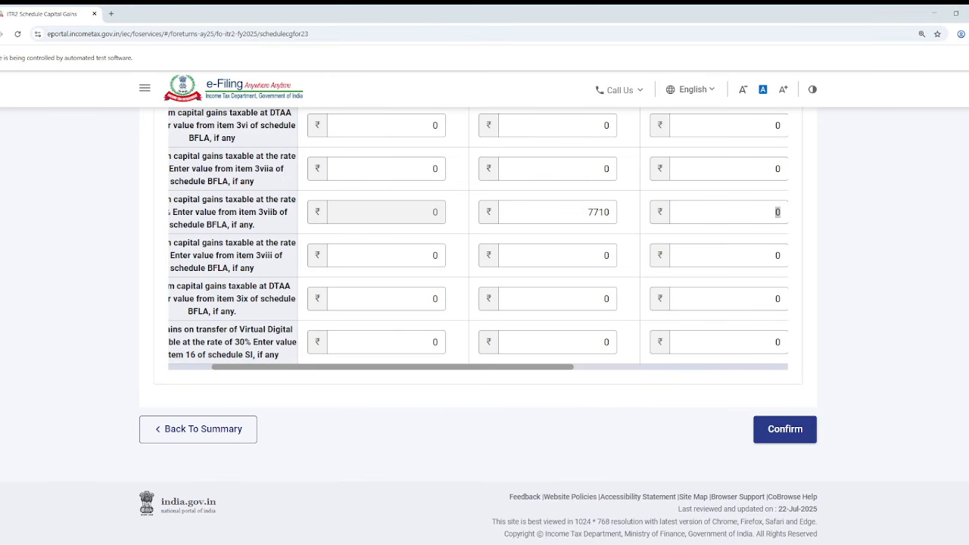
click(794, 428)
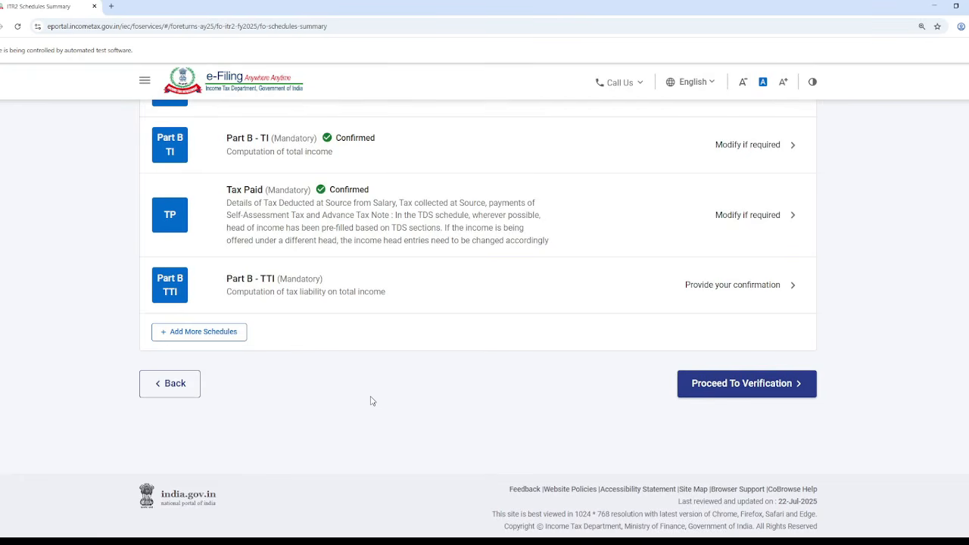
scroll(417, 402, up, 3)
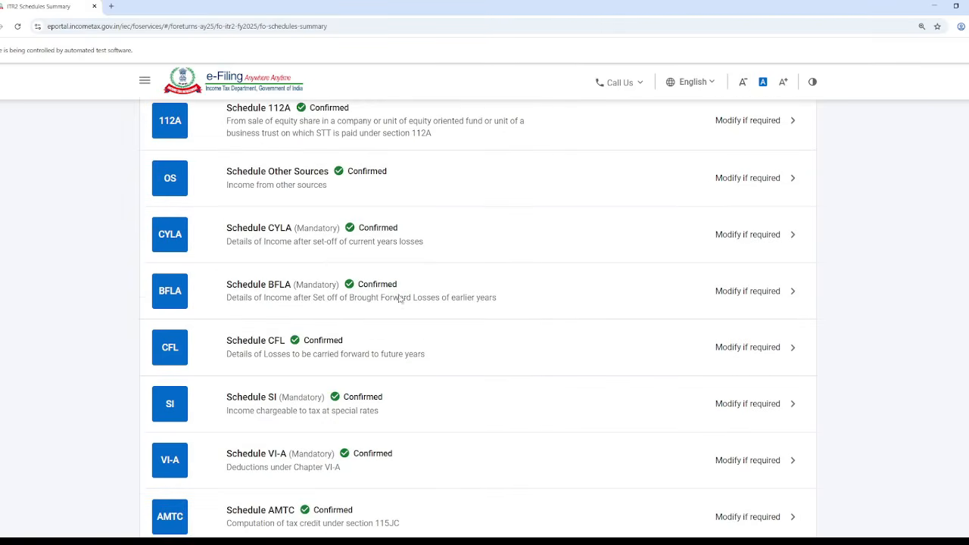
scroll(324, 270, up, 1)
scroll(325, 298, down, 6)
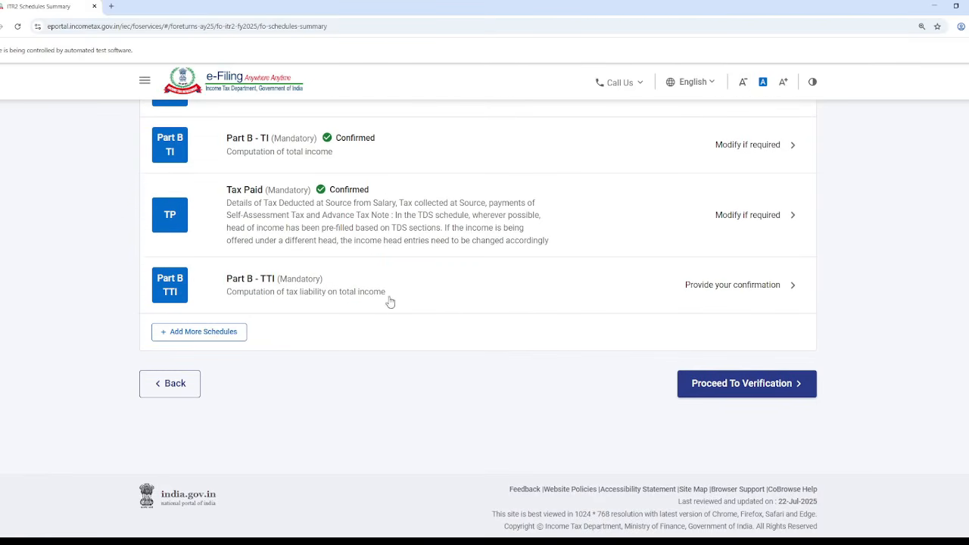